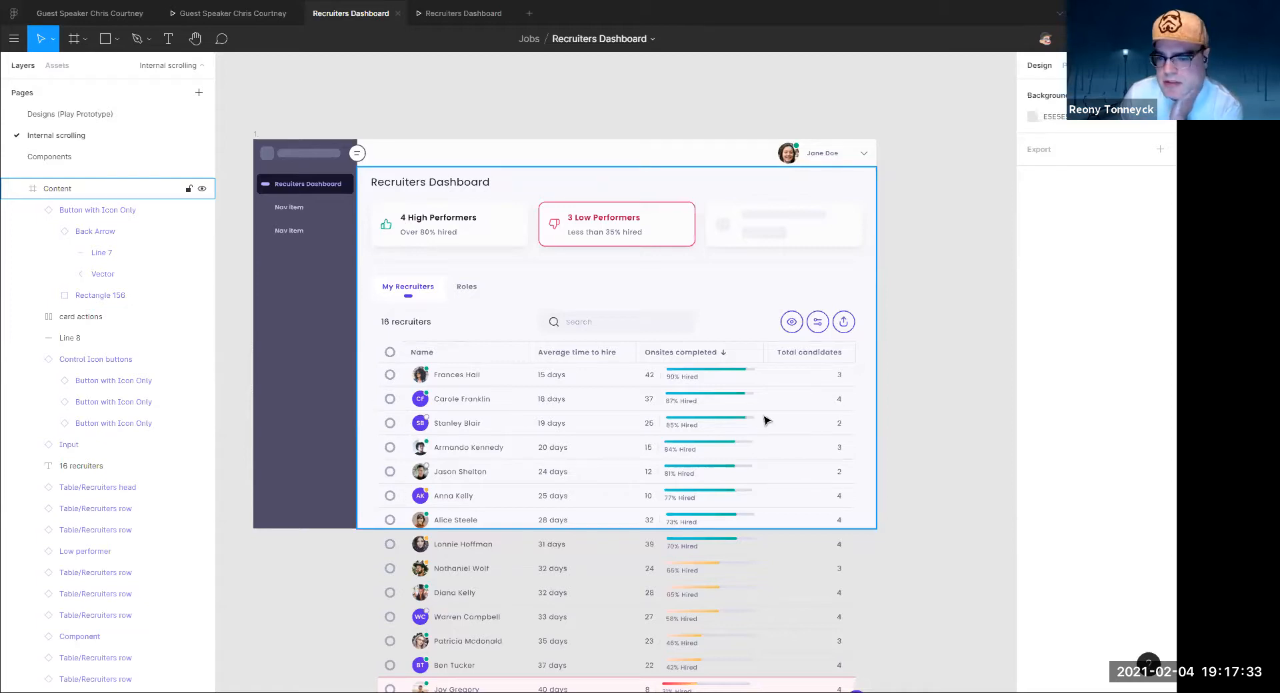
Duplicate the Recruiters Dashboard frame beside the original
{"action": "left_click", "coordinate": [951, 315]}
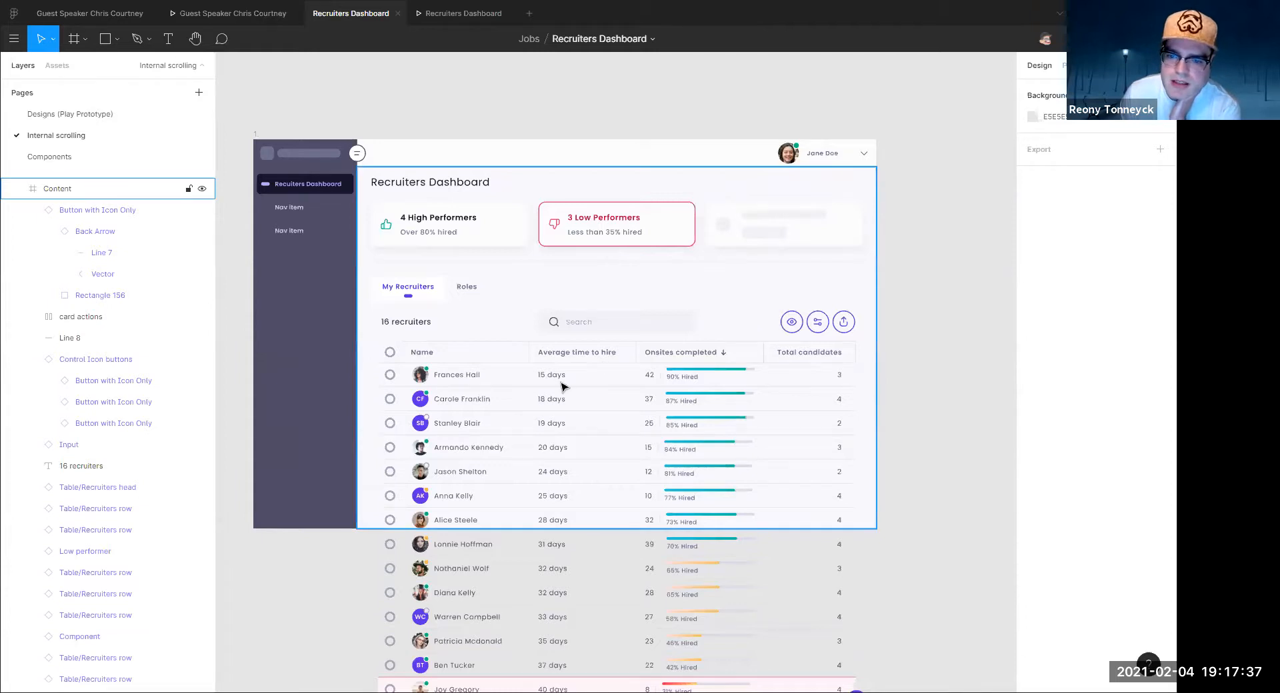
{"action": "scroll", "coordinate": [562, 385], "scroll_direction": "down", "scroll_amount": 2}
{"action": "left_click_drag", "start_coordinate": [551, 286], "coordinate": [457, 220]}
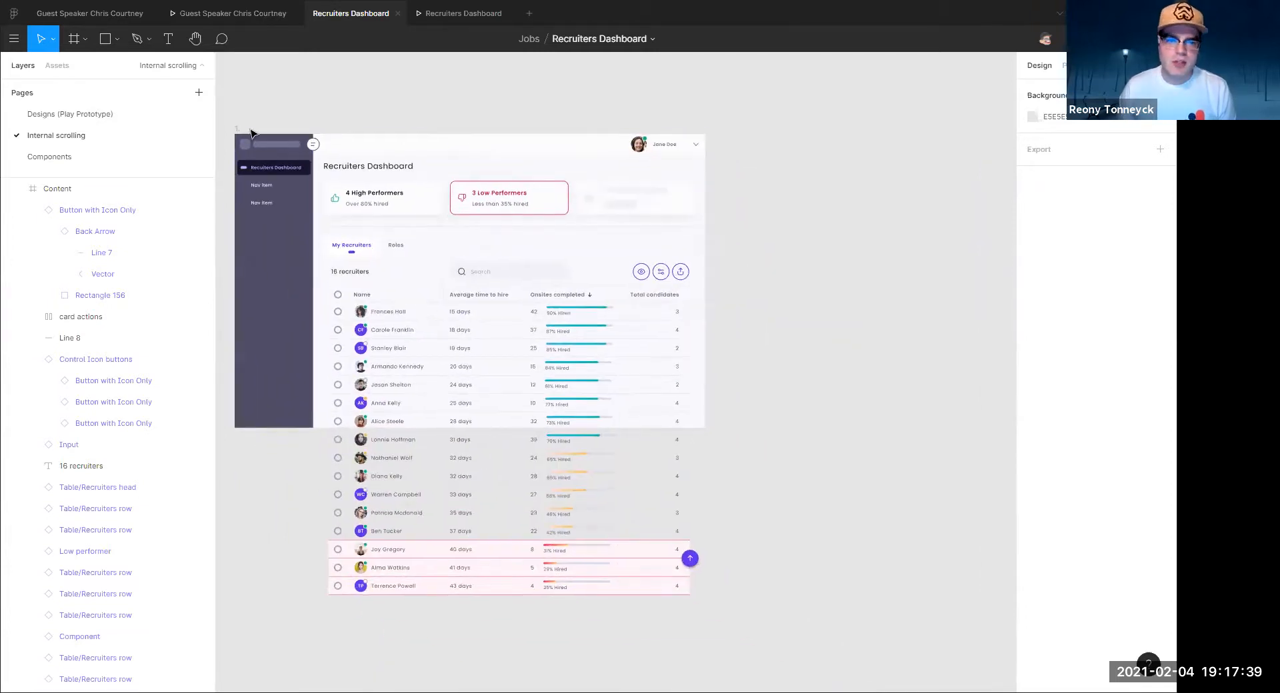
{"action": "left_click", "coordinate": [241, 131]}
{"action": "key", "text": "ctrl+d"}
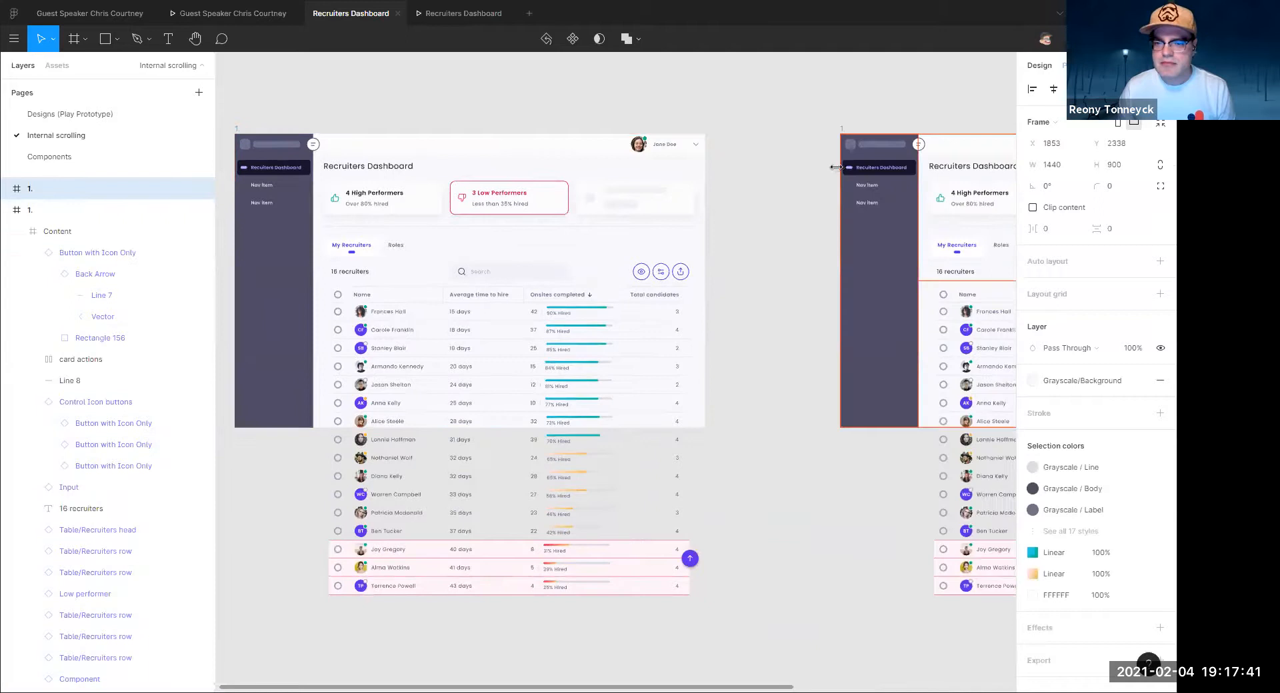
{"action": "left_click_drag", "start_coordinate": [852, 179], "coordinate": [413, 171]}
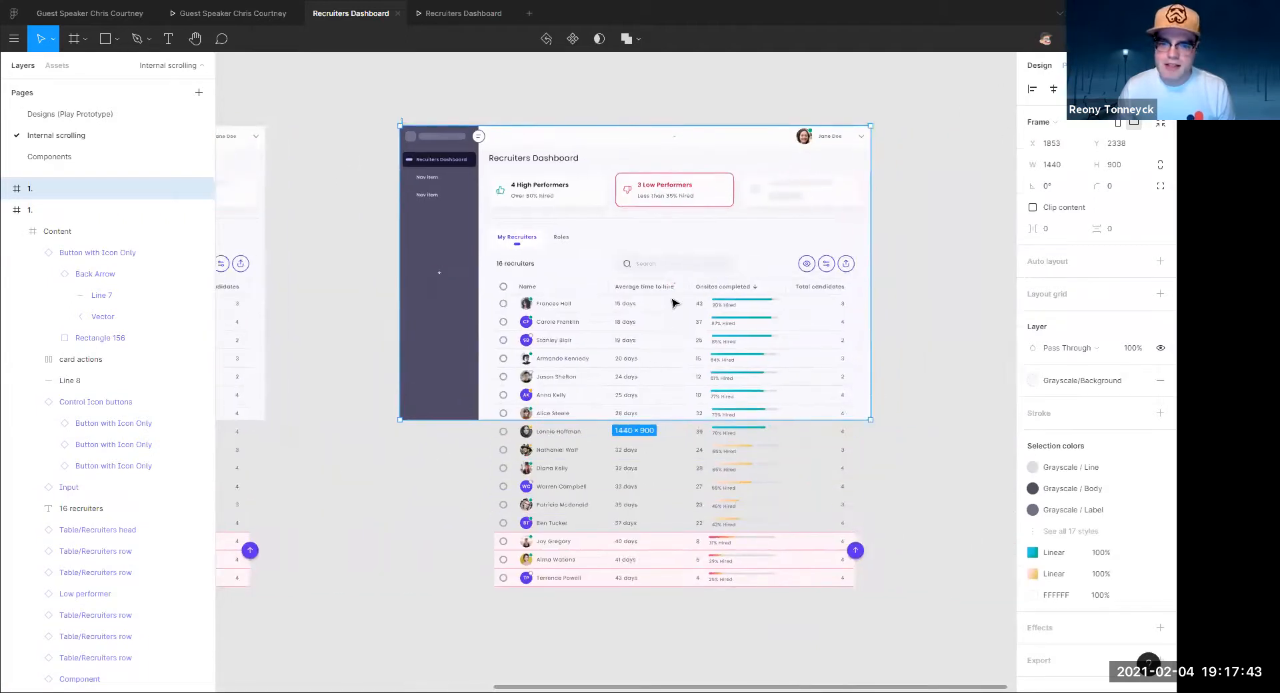
Select the table header and all recruiter rows in the duplicate frame, try moving them up, and undo the move
{"action": "left_click", "coordinate": [561, 273]}
{"action": "double_click", "coordinate": [582, 304]}
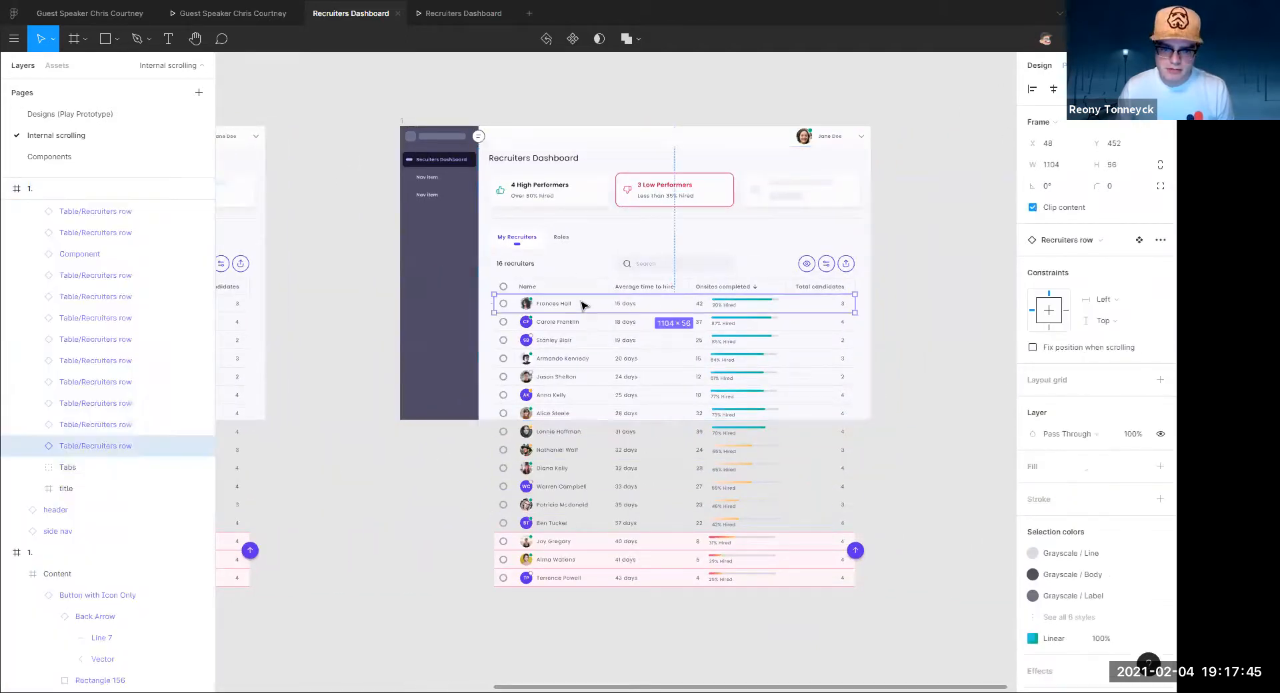
{"action": "scroll", "coordinate": [93, 407], "scroll_direction": "down", "scroll_amount": 5}
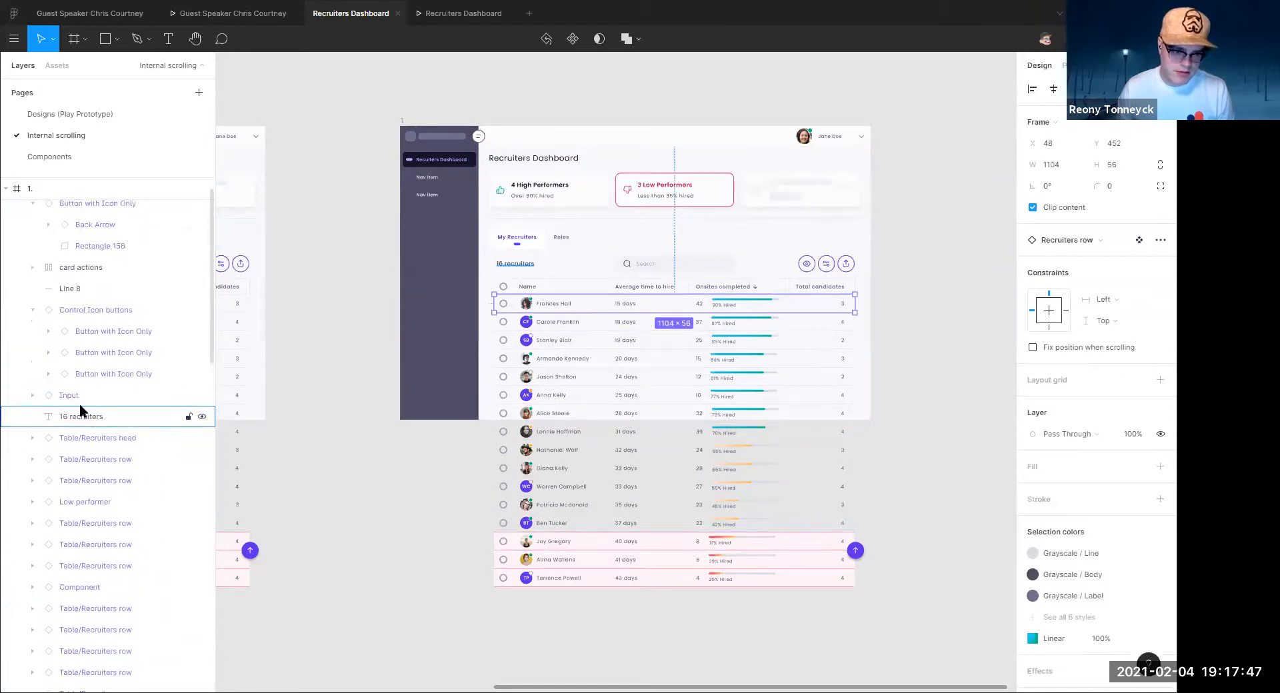
{"action": "left_click", "coordinate": [108, 439], "text": "shift"}
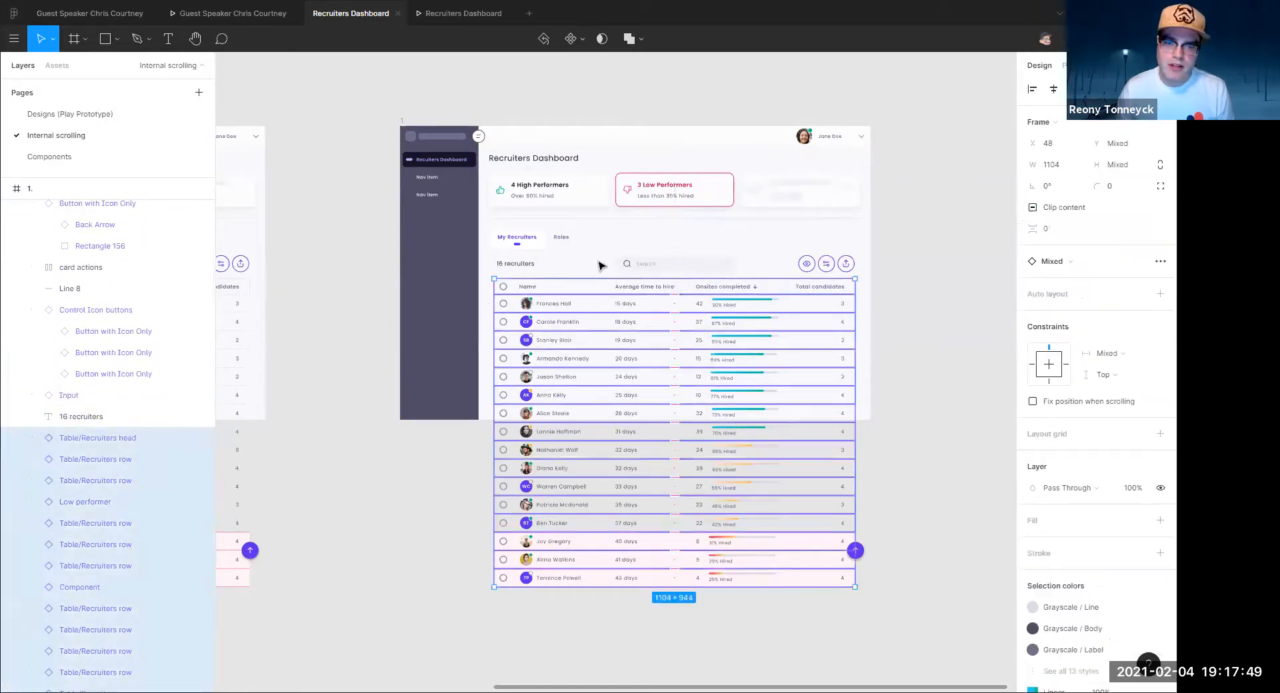
{"action": "left_click_drag", "start_coordinate": [594, 531], "coordinate": [608, 325]}
{"action": "key", "text": "ctrl+z"}
{"action": "left_click", "coordinate": [375, 266]}
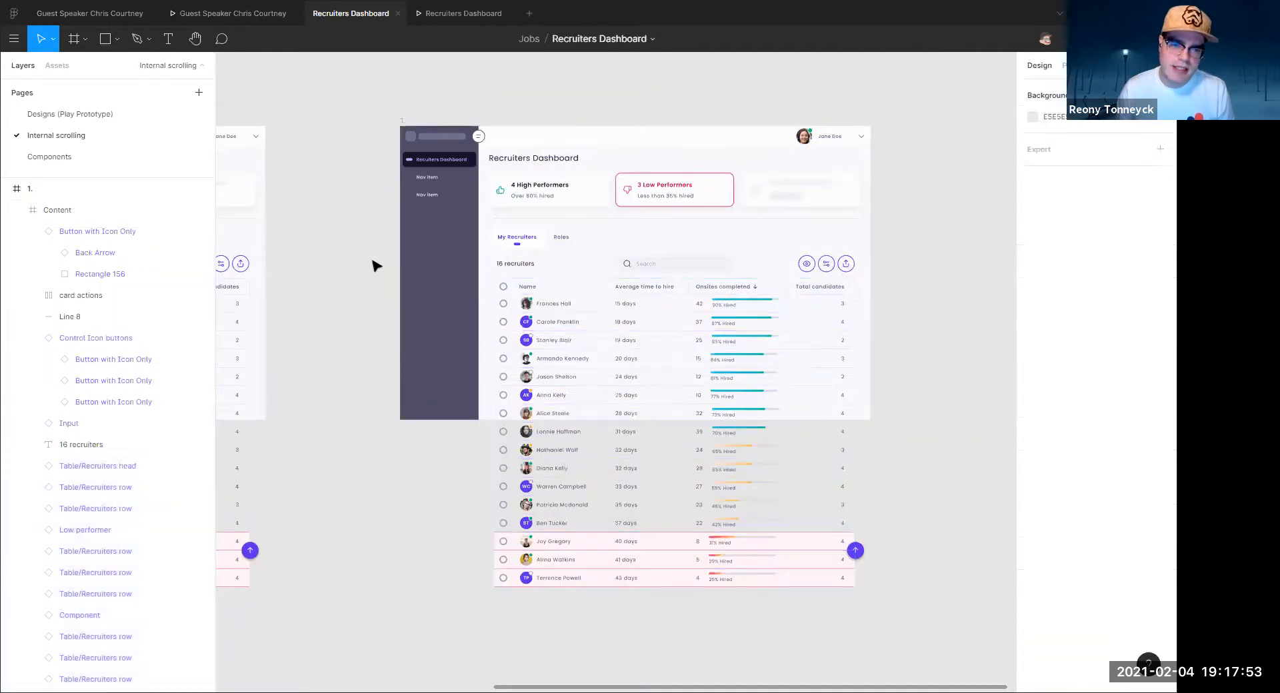
Delete the duplicated dashboard frame
{"action": "left_click_drag", "start_coordinate": [470, 274], "coordinate": [491, 300]}
{"action": "left_click", "coordinate": [631, 146]}
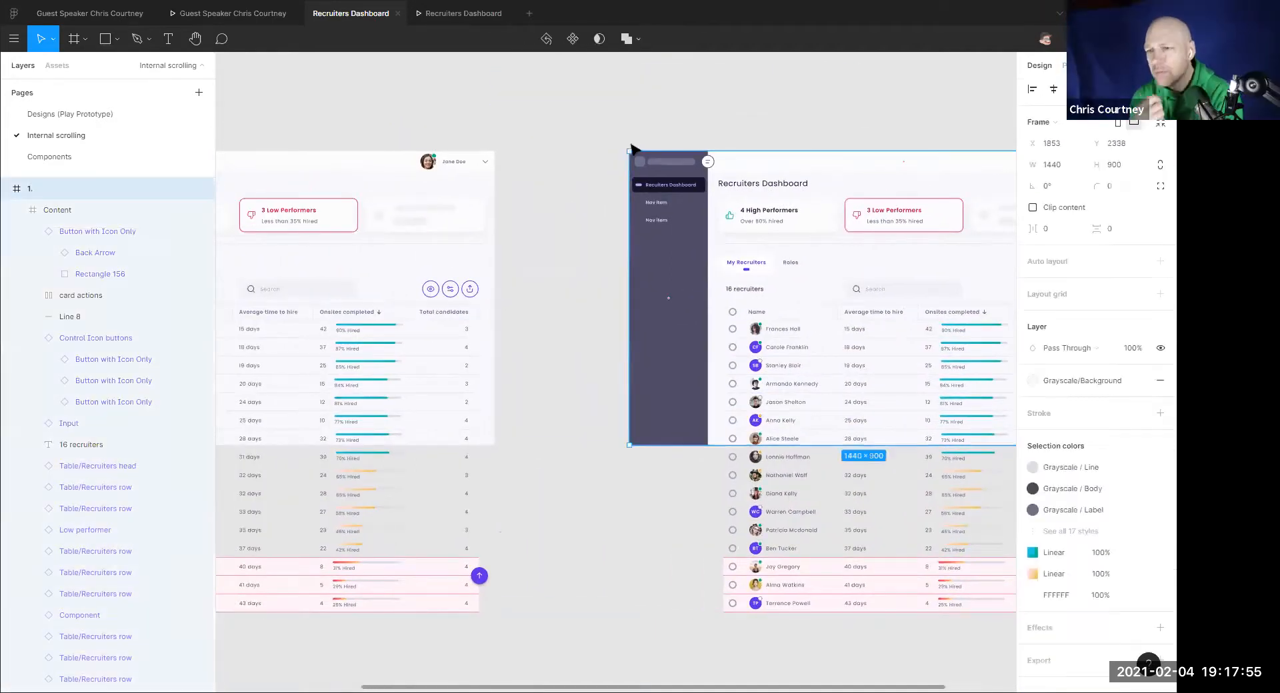
{"action": "key", "text": "Delete"}
Show the prototype connections and examine the interaction details of the 3 Low Performers card
{"action": "left_click_drag", "start_coordinate": [632, 214], "coordinate": [915, 205]}
{"action": "scroll", "coordinate": [475, 219], "scroll_direction": "up", "scroll_amount": 3}
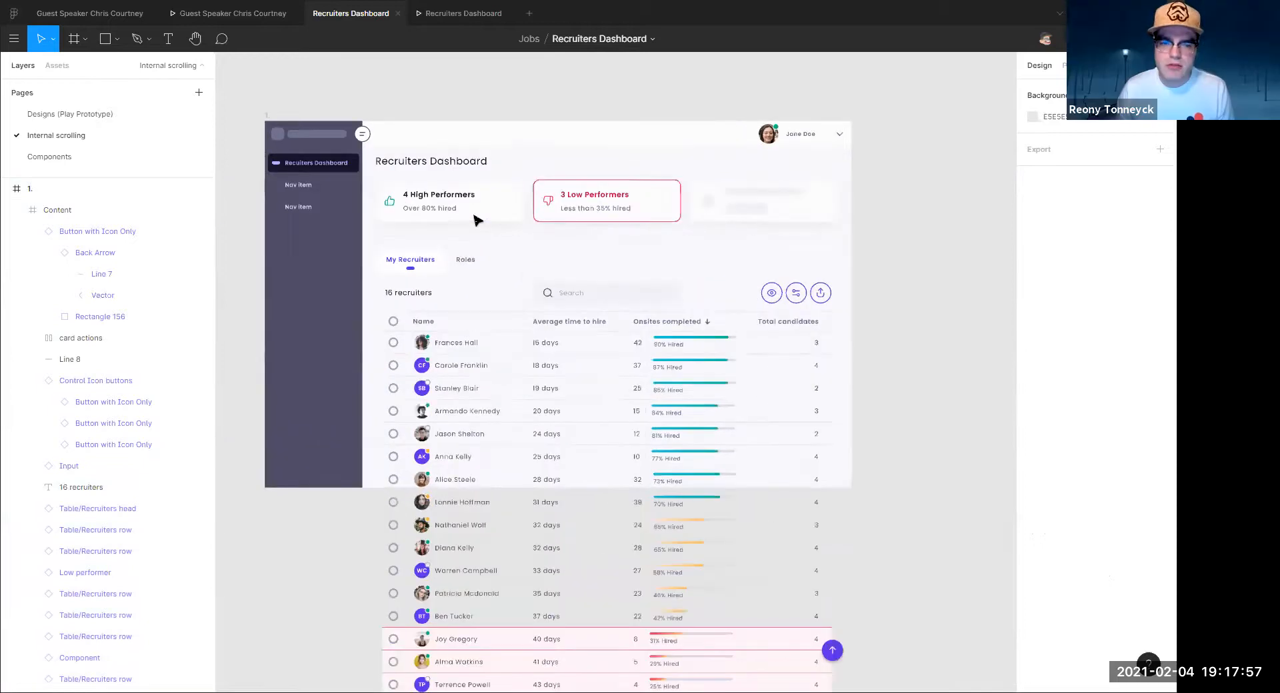
{"action": "left_click", "coordinate": [1067, 65]}
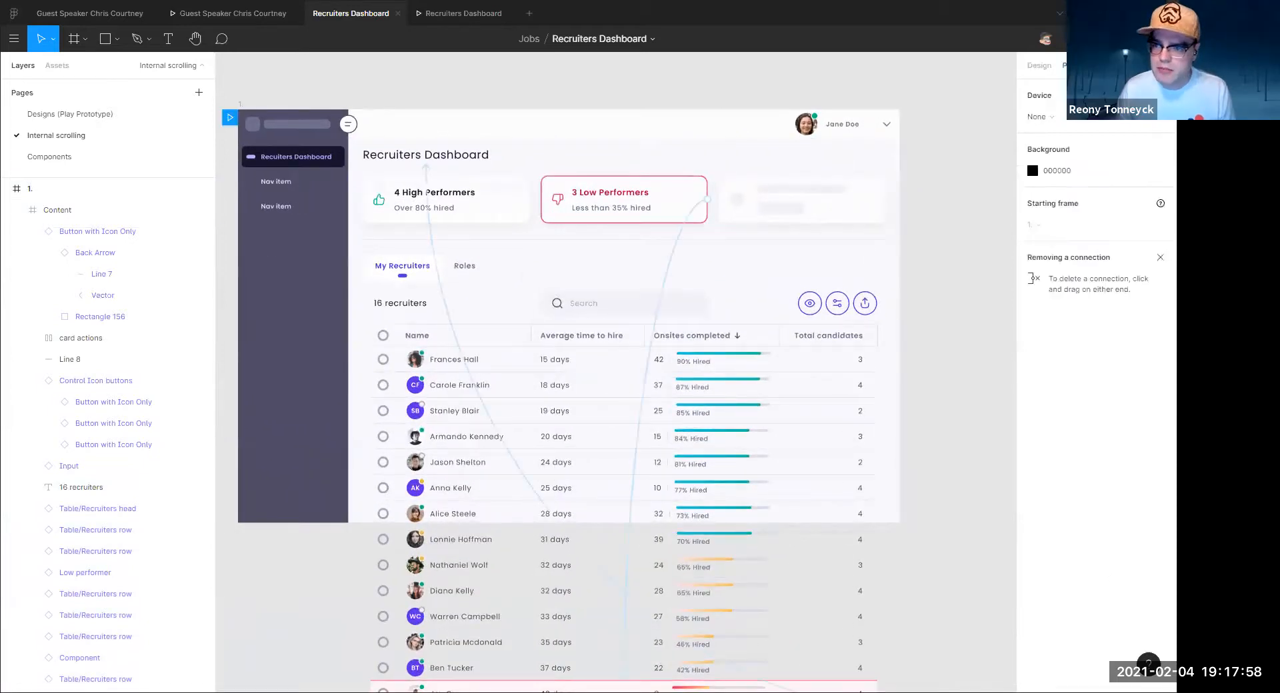
{"action": "left_click", "coordinate": [685, 242]}
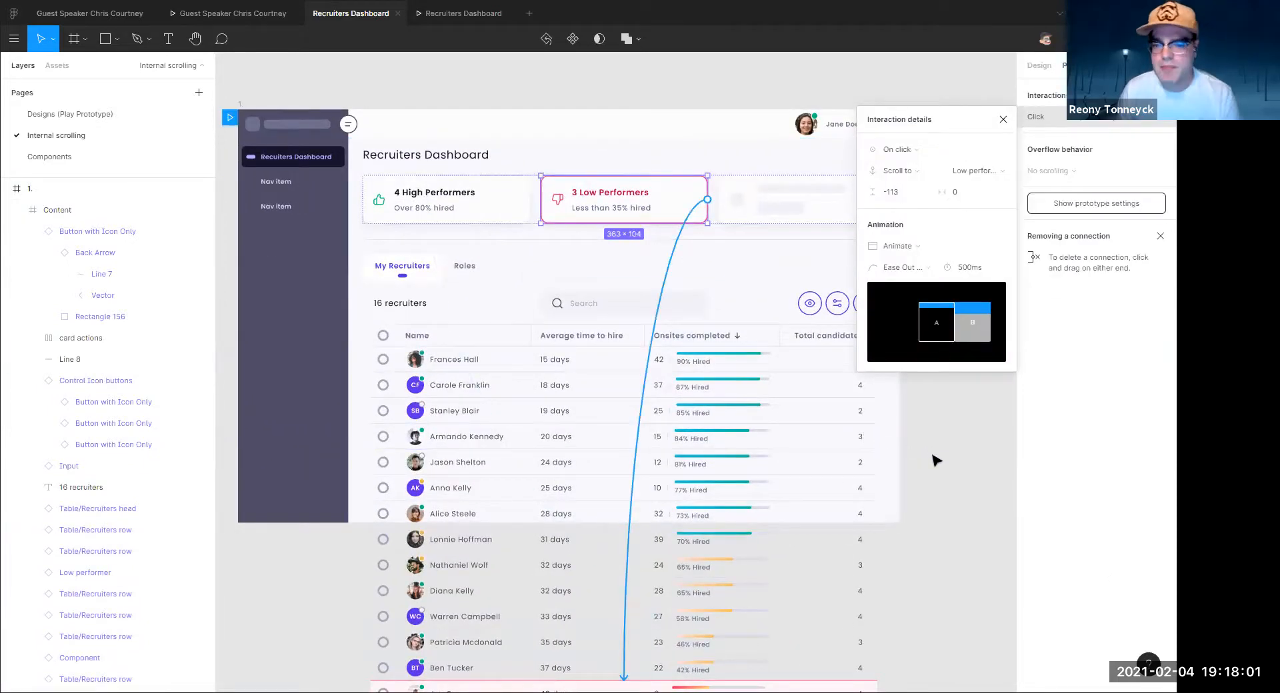
{"action": "left_click_drag", "start_coordinate": [911, 480], "coordinate": [841, 462]}
{"action": "scroll", "coordinate": [869, 449], "scroll_direction": "down", "scroll_amount": 1}
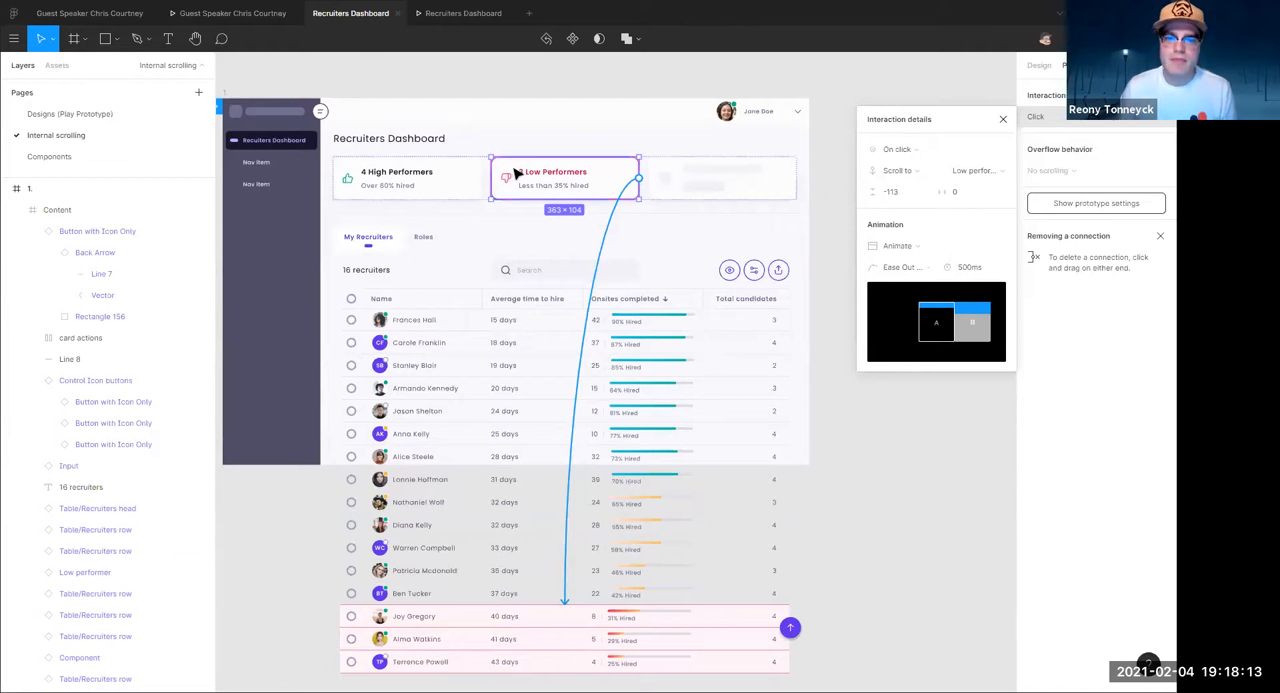
{"action": "scroll", "coordinate": [515, 171], "scroll_direction": "up", "scroll_amount": 1}
{"action": "left_click_drag", "start_coordinate": [529, 431], "coordinate": [540, 387]}
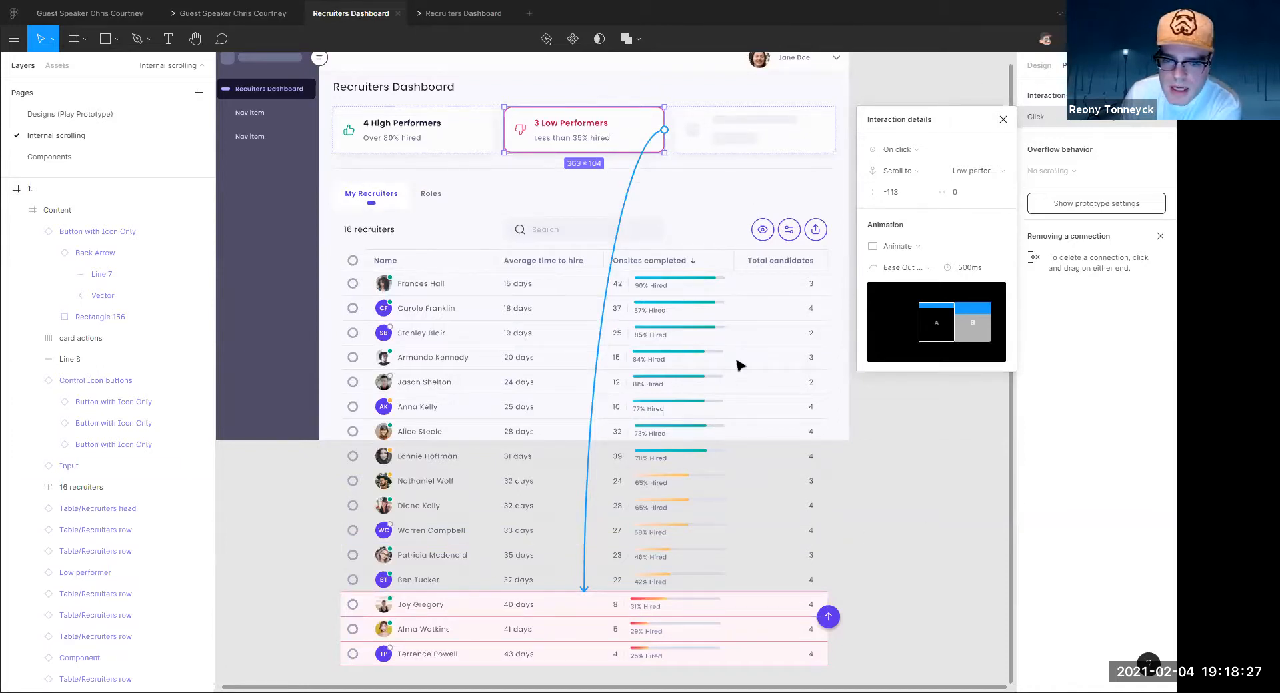
Try reconnecting the Low Performers card's scroll link to a different layer at the low performer rows, and undo it
{"action": "mouse_move", "coordinate": [584, 589]}
{"action": "left_mouse_down"}
{"action": "mouse_move", "coordinate": [422, 608]}
{"action": "mouse_move", "coordinate": [591, 610]}
{"action": "mouse_move", "coordinate": [563, 648]}
{"action": "mouse_move", "coordinate": [573, 537]}
{"action": "mouse_move", "coordinate": [566, 602]}
{"action": "mouse_move", "coordinate": [577, 604]}
{"action": "left_mouse_up"}
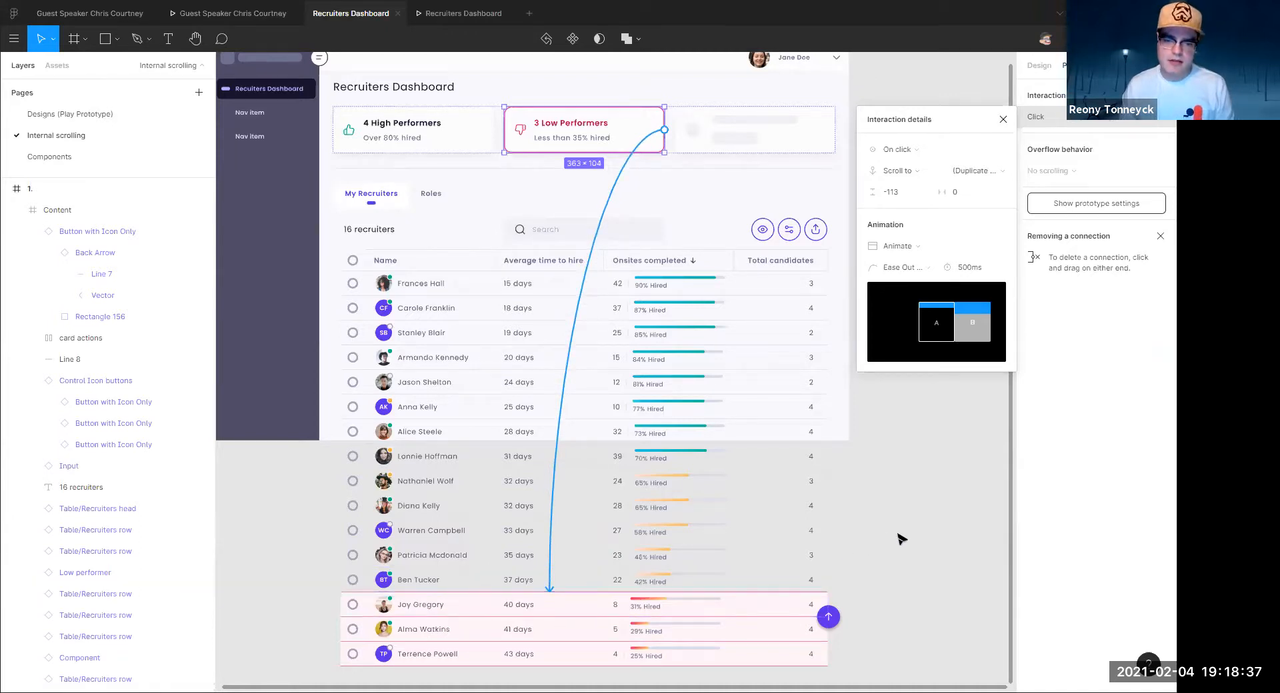
{"action": "key", "text": "ctrl+z"}
{"action": "scroll", "coordinate": [878, 486], "scroll_direction": "up", "scroll_amount": 1}
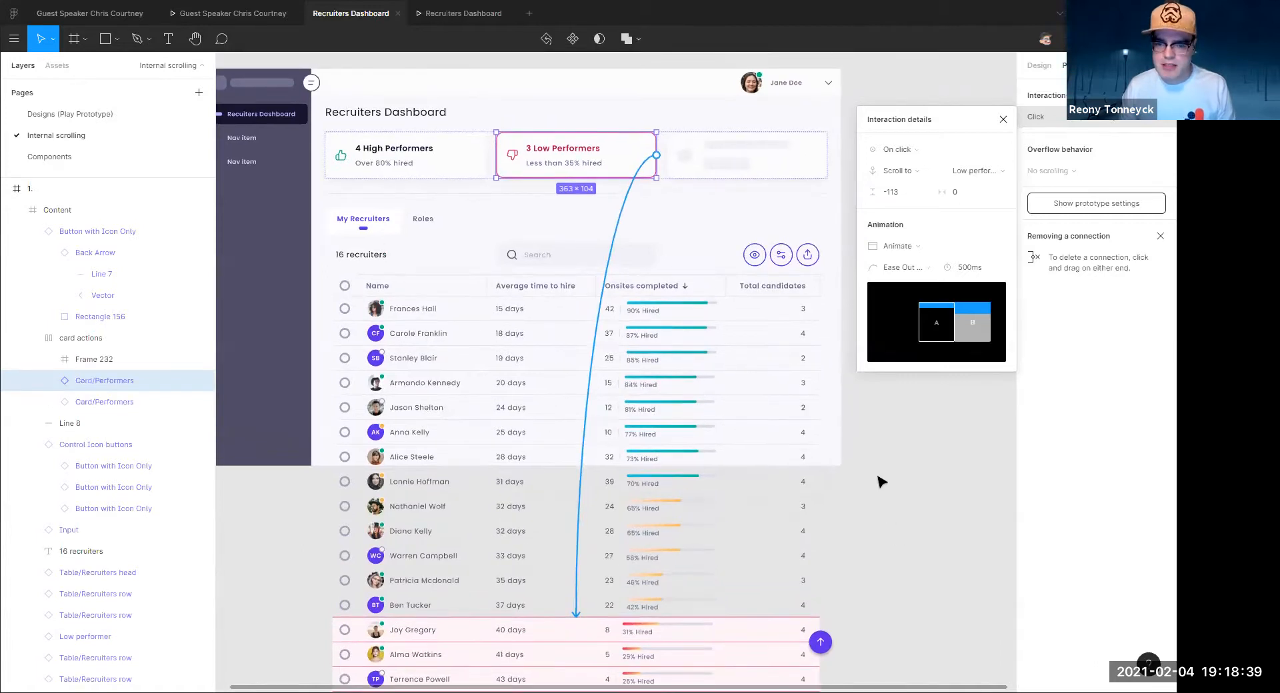
{"action": "scroll", "coordinate": [878, 479], "scroll_direction": "down", "scroll_amount": 1}
{"action": "left_click_drag", "start_coordinate": [874, 474], "coordinate": [837, 444]}
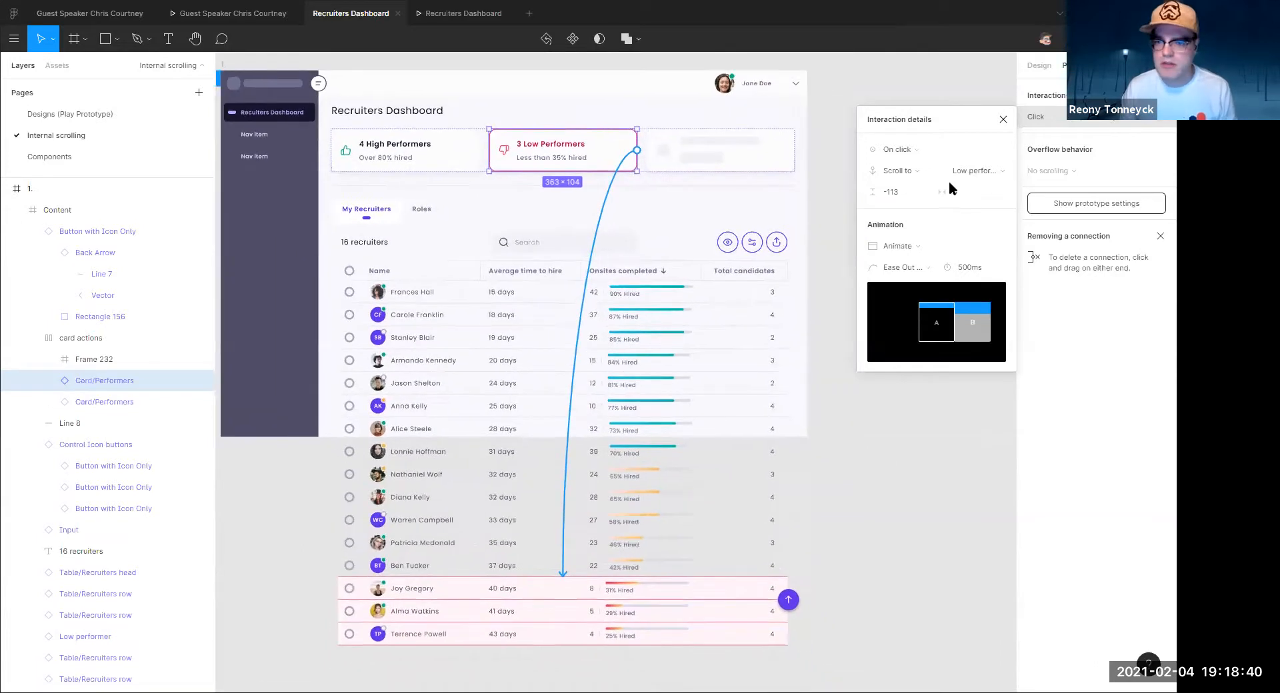
Close the interaction details and collapse the Button with Icon Only, card actions and Control Icon buttons layers
{"action": "left_click", "coordinate": [1003, 119]}
{"action": "scroll", "coordinate": [927, 190], "scroll_direction": "left", "scroll_amount": 2}
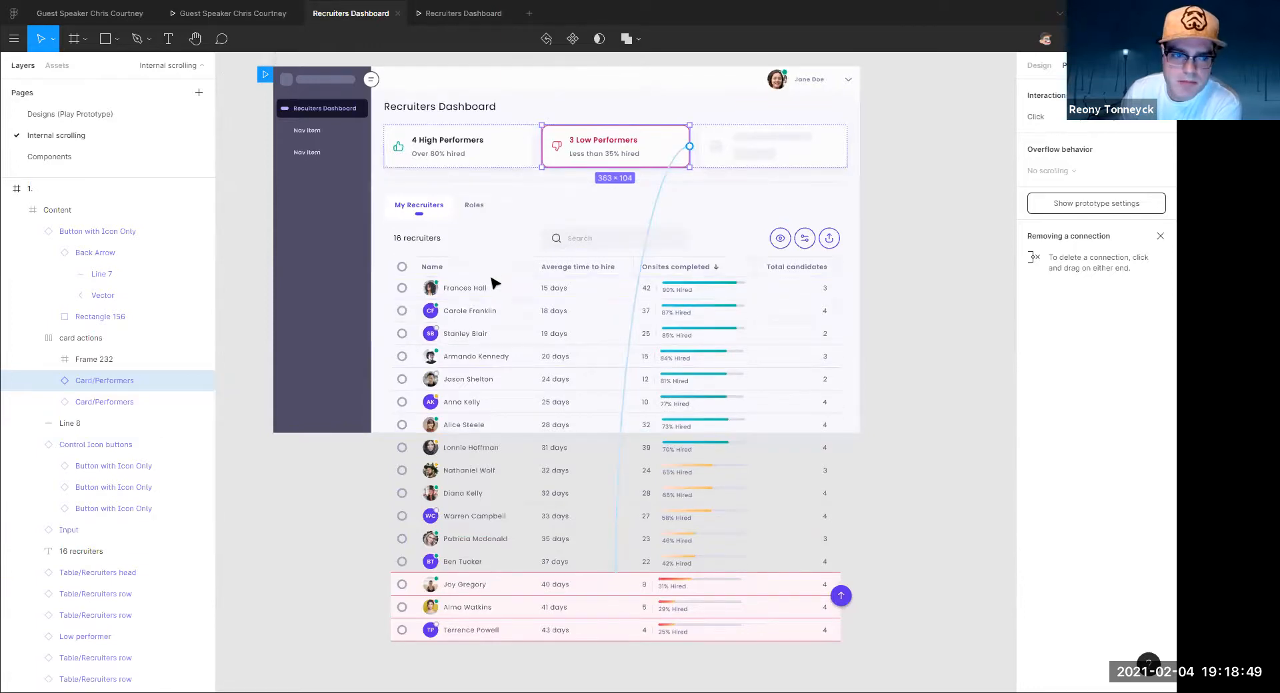
{"action": "scroll", "coordinate": [495, 280], "scroll_direction": "up", "scroll_amount": 1}
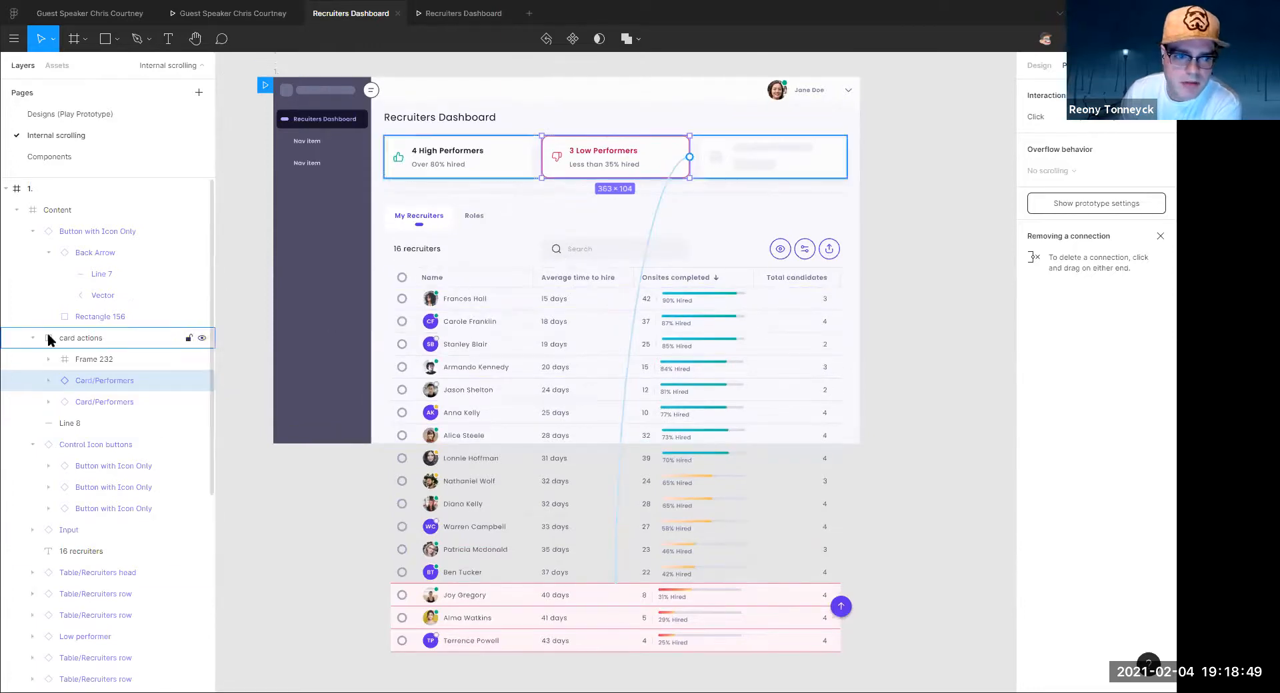
{"action": "left_click", "coordinate": [32, 232]}
{"action": "left_click", "coordinate": [32, 253]}
{"action": "left_click", "coordinate": [33, 296]}
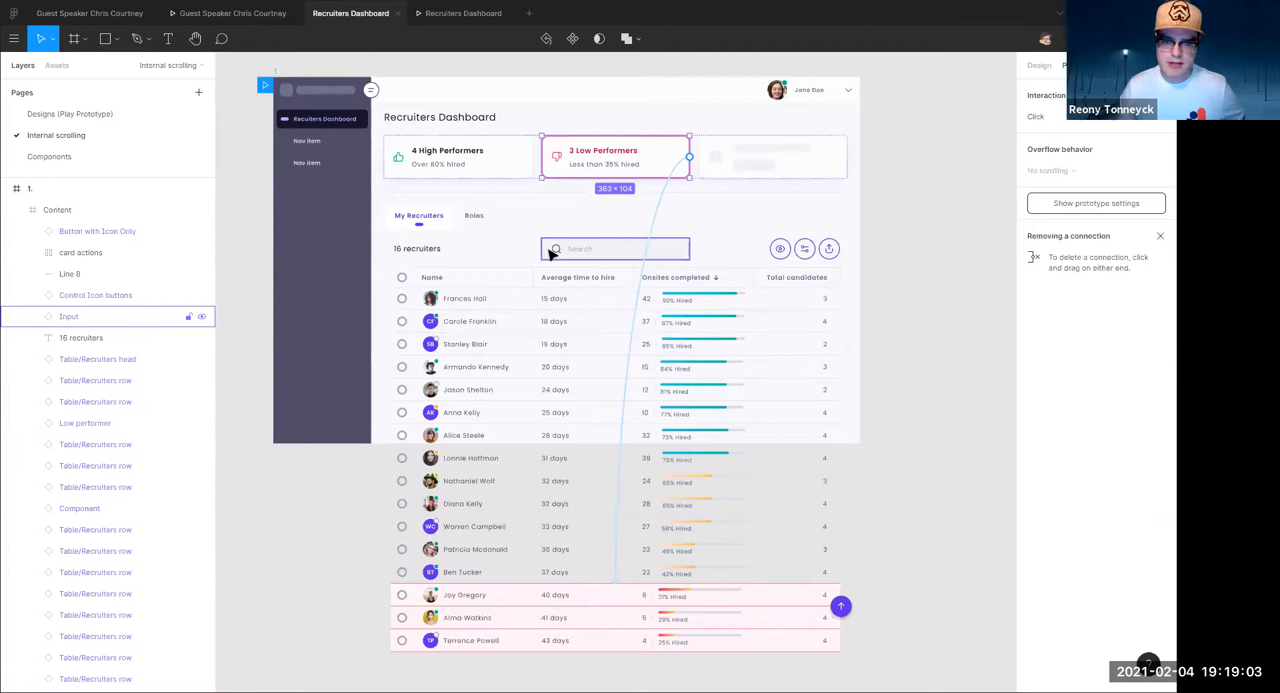
Set the 3 Low Performers card's click interaction to Scroll to with the Low performer layer as its target
{"action": "left_click", "coordinate": [667, 185]}
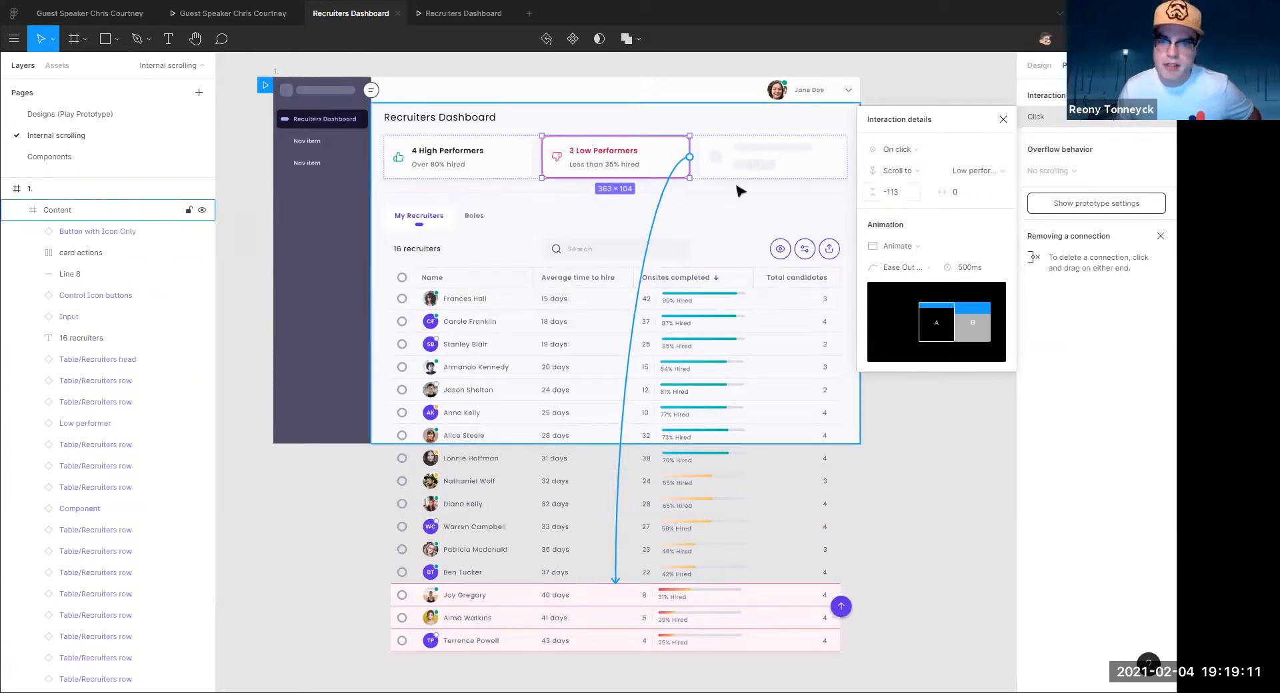
{"action": "left_click", "coordinate": [917, 172]}
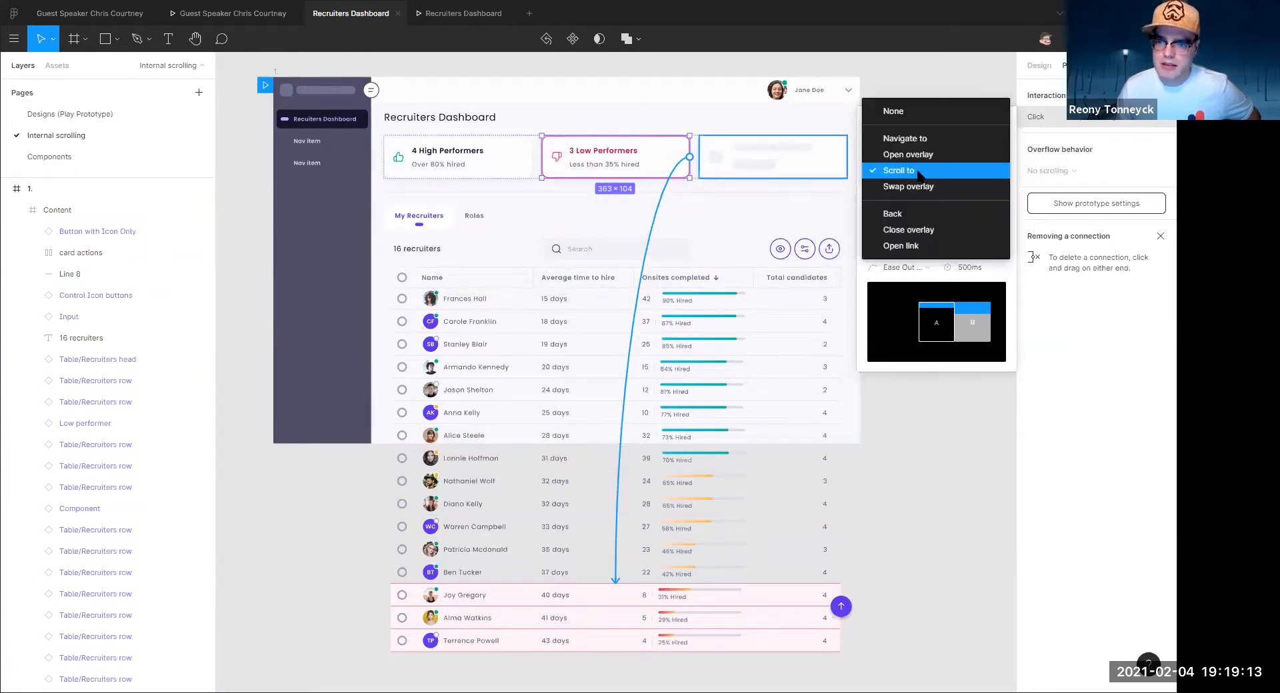
{"action": "left_click", "coordinate": [923, 172]}
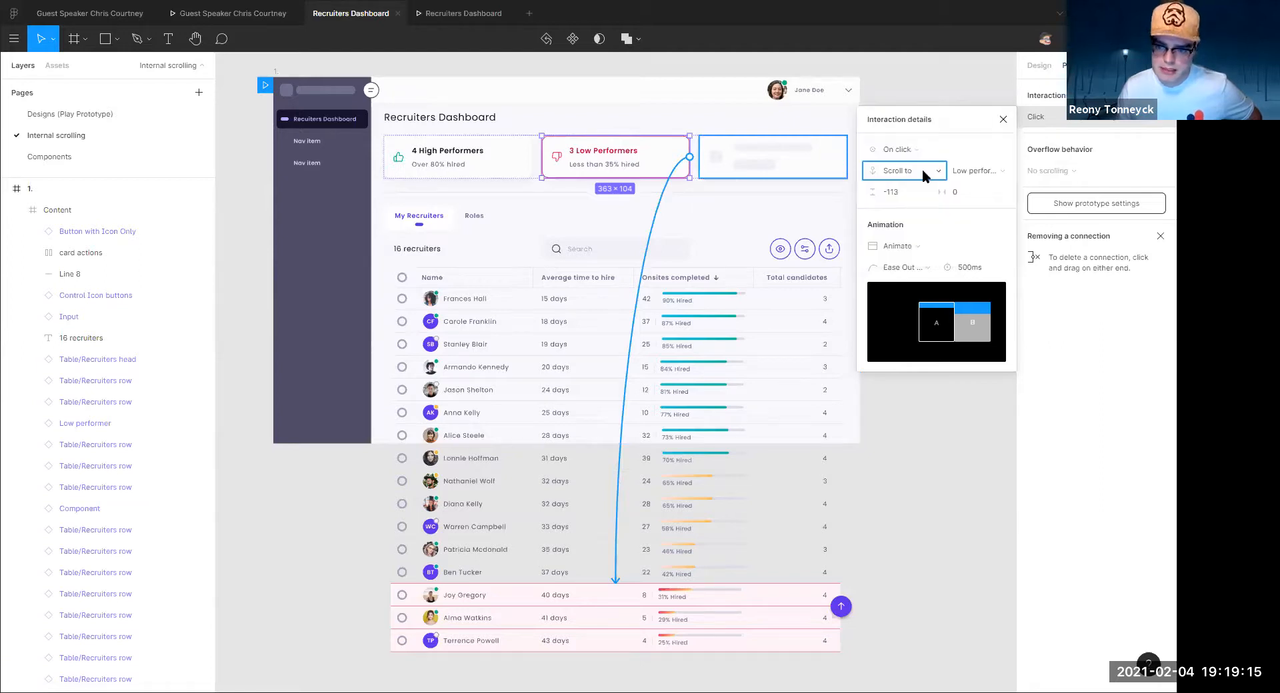
{"action": "left_click", "coordinate": [973, 172]}
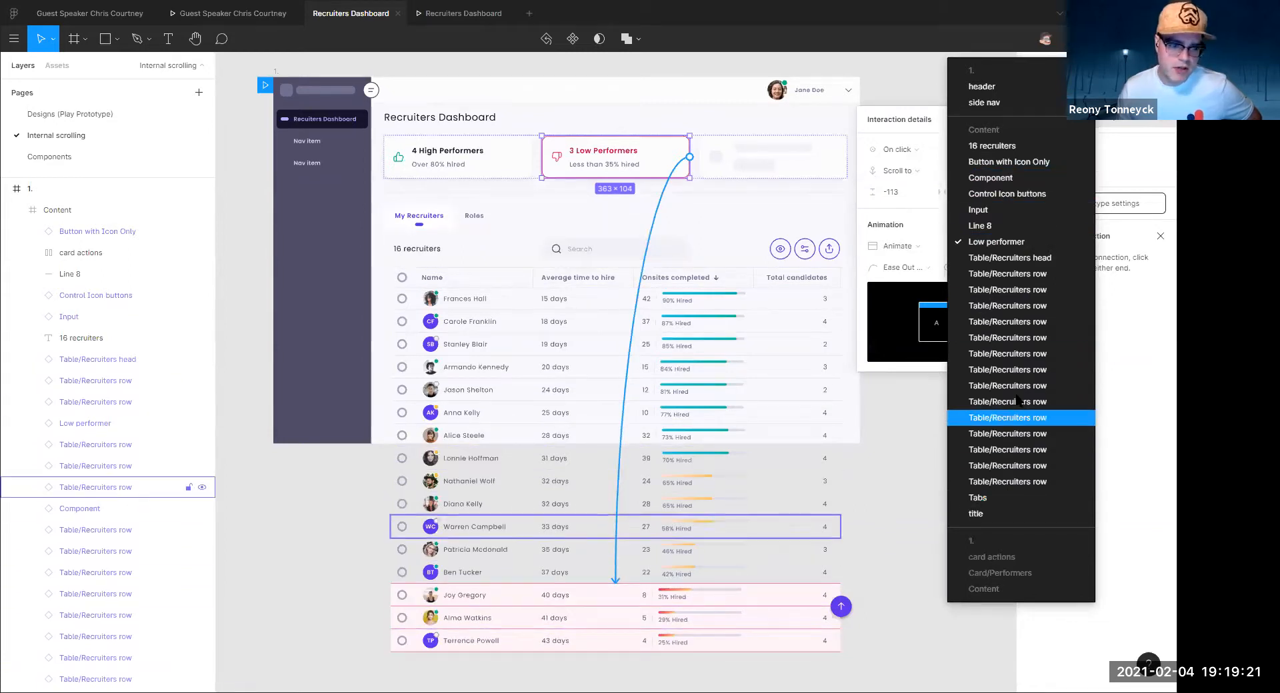
{"action": "left_click", "coordinate": [1007, 242]}
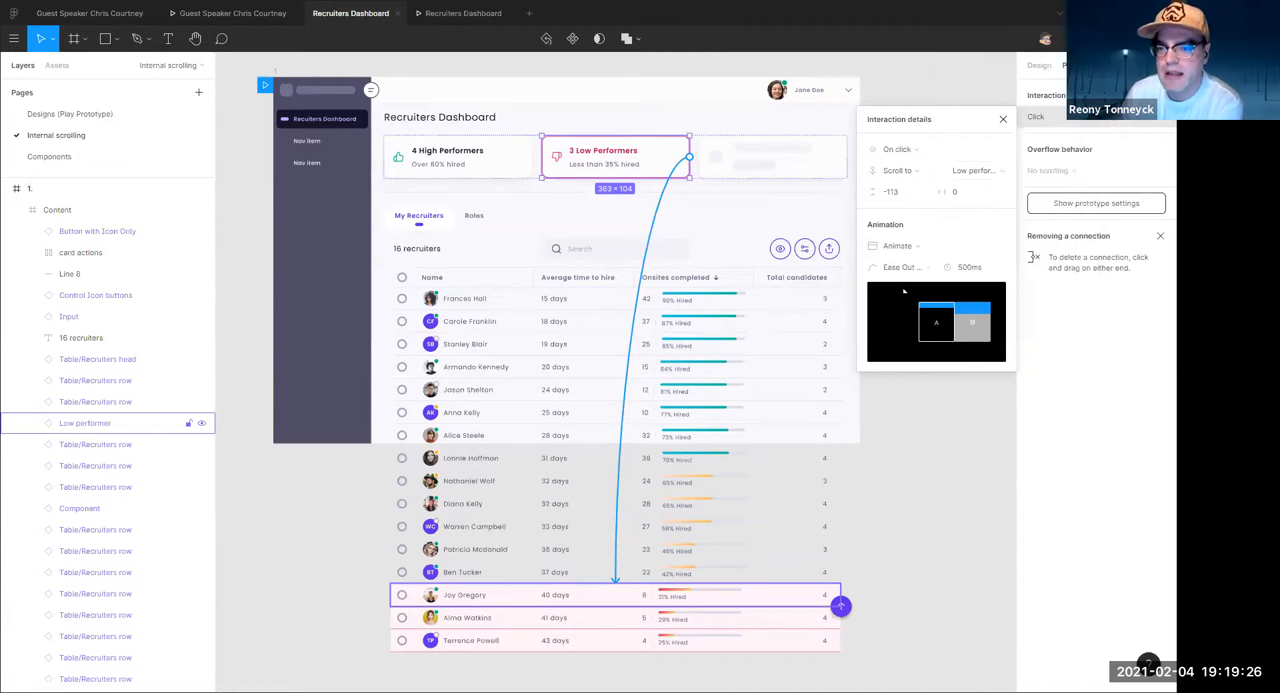
Keep the scroll interaction's animation set to Animate with Ease Out Back easing
{"action": "left_click", "coordinate": [907, 247]}
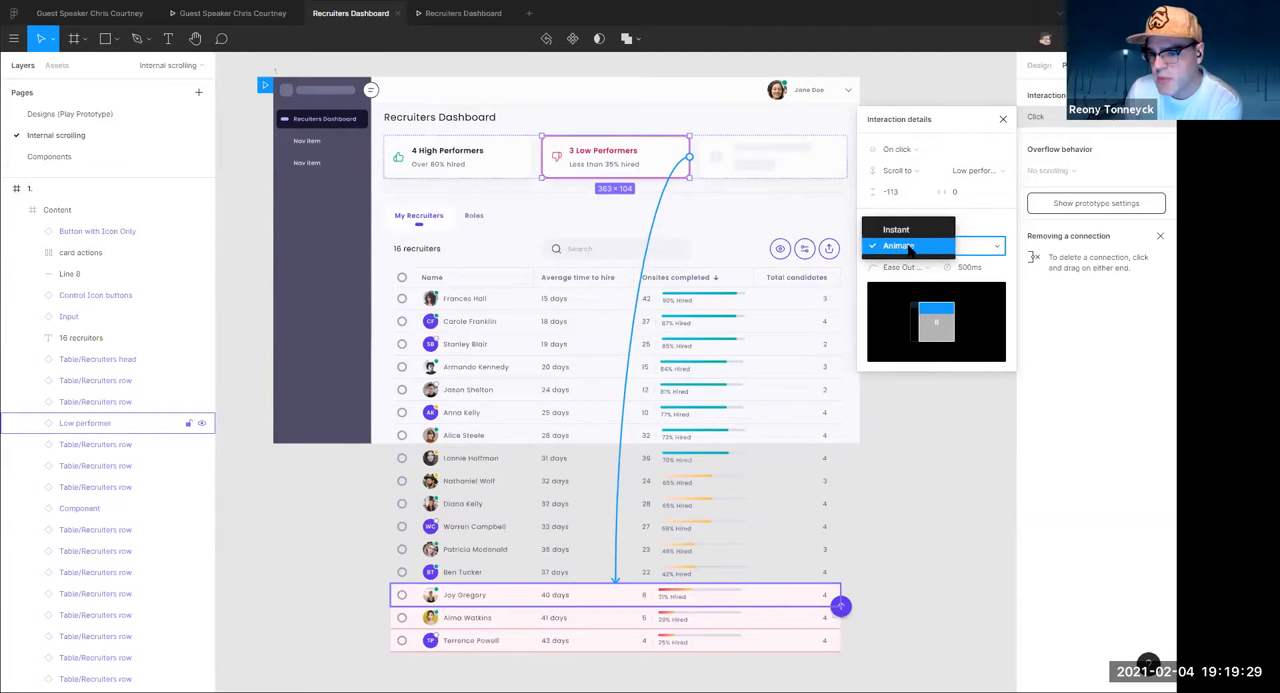
{"action": "left_click", "coordinate": [908, 247]}
{"action": "left_click", "coordinate": [876, 270]}
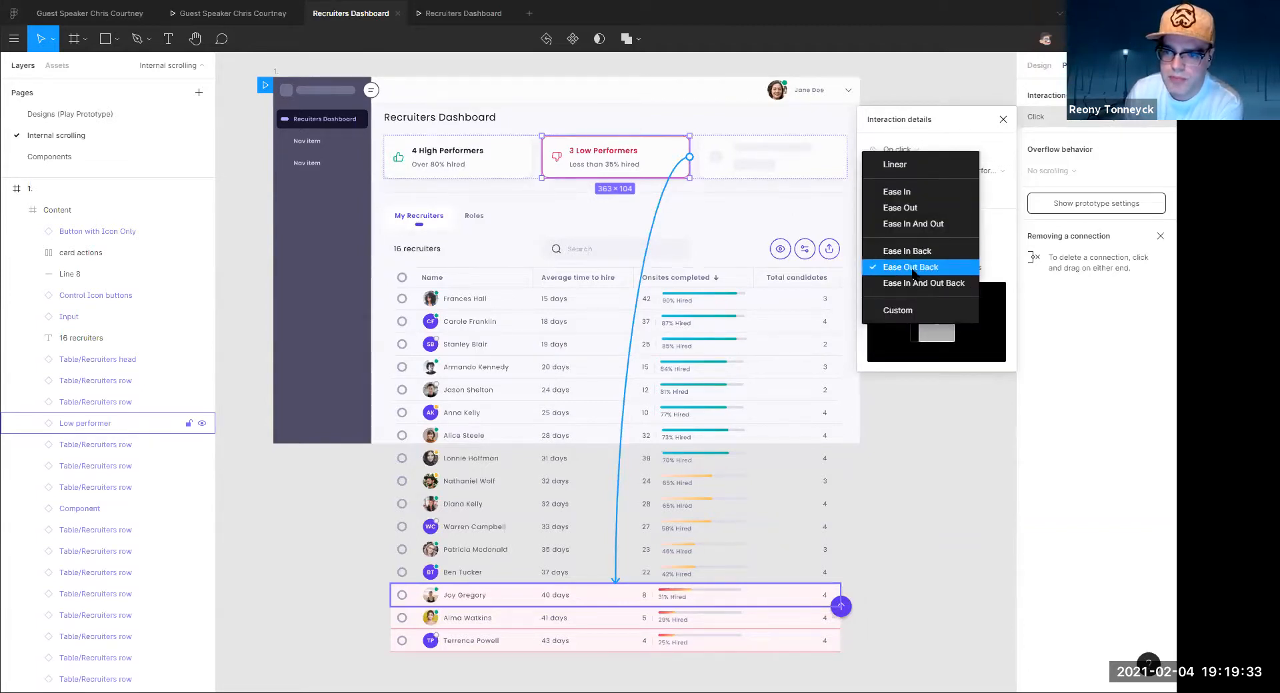
{"action": "left_click", "coordinate": [949, 270]}
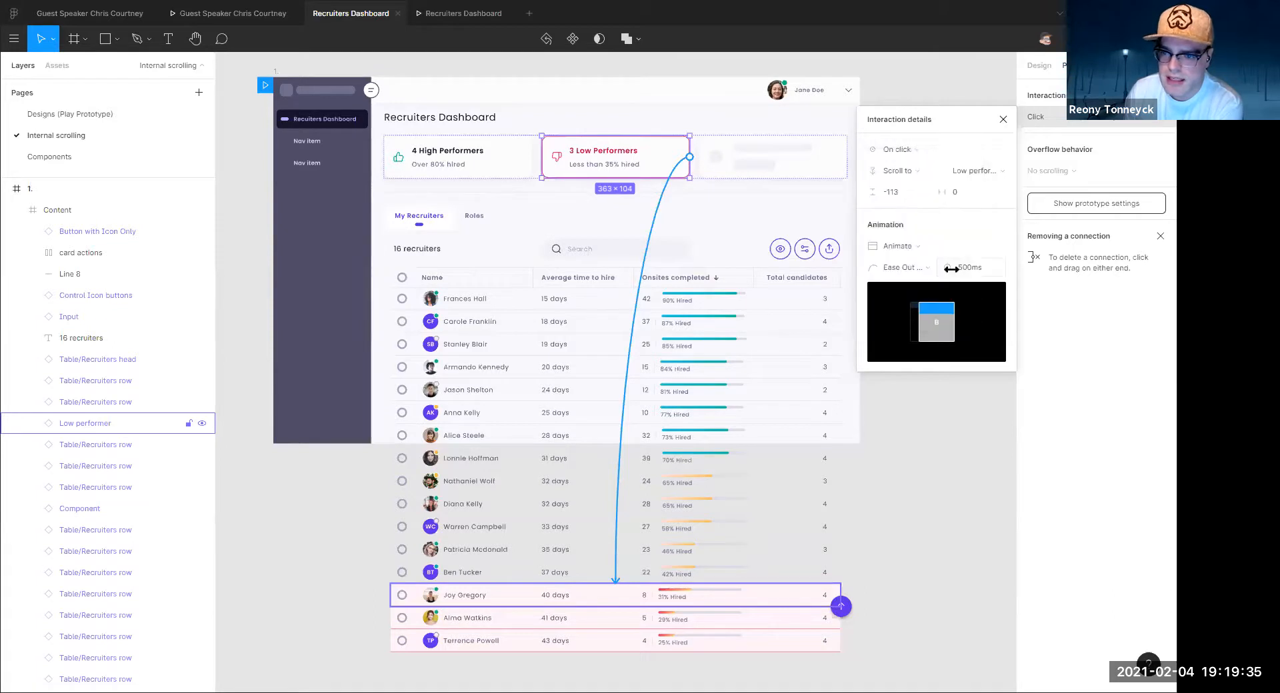
Try the Ease In And Out Back and Ease In Back easings on the scroll animation and restore Ease Out Back
{"action": "left_click", "coordinate": [908, 268]}
{"action": "left_click", "coordinate": [920, 282]}
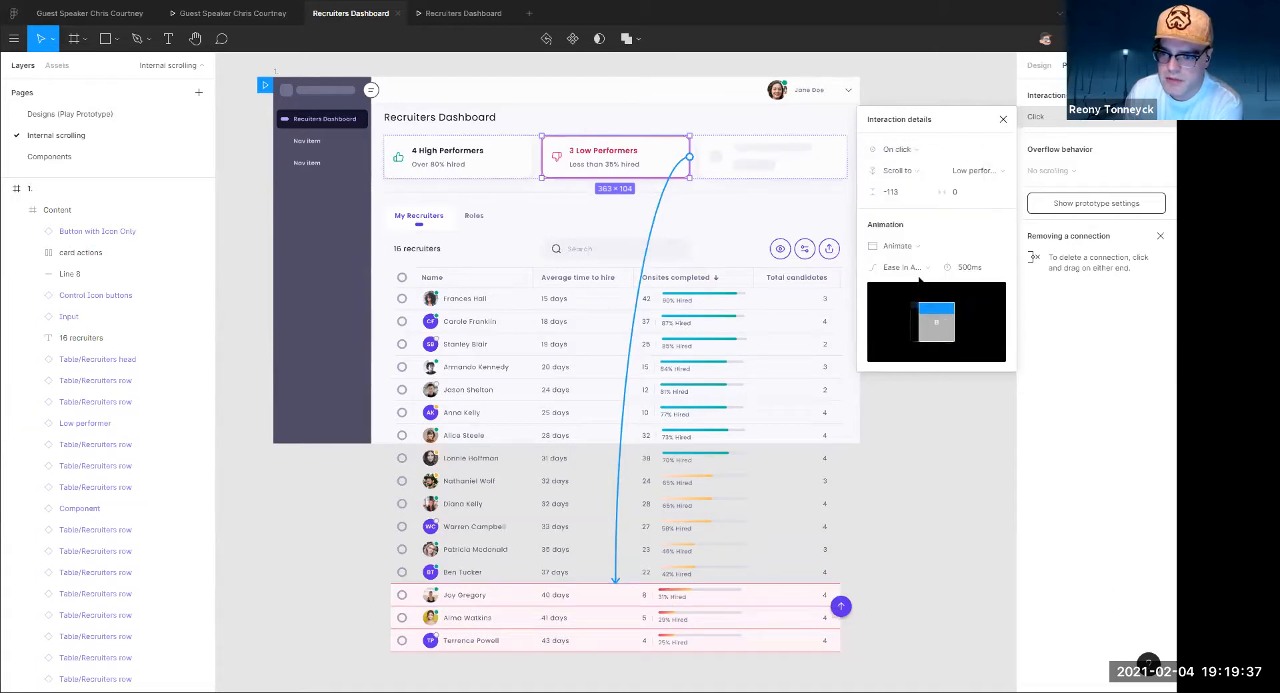
{"action": "left_click", "coordinate": [907, 268]}
{"action": "left_click", "coordinate": [911, 266]}
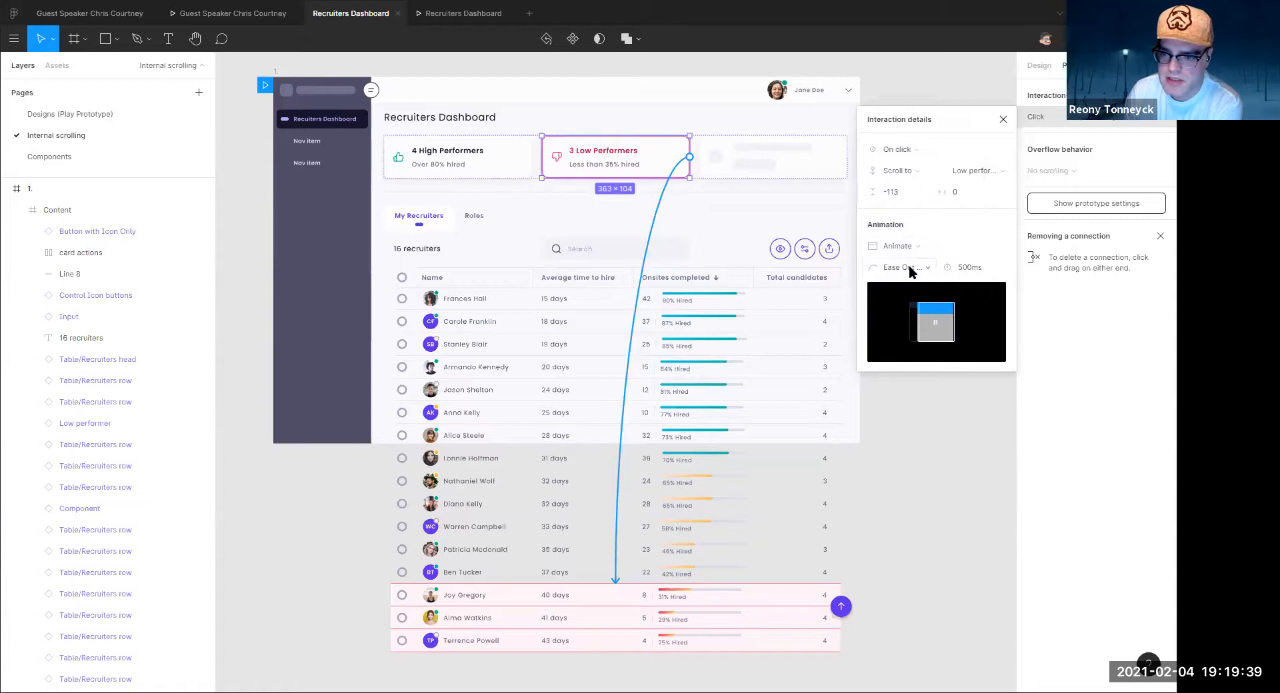
{"action": "left_click", "coordinate": [910, 269]}
{"action": "left_click", "coordinate": [910, 252]}
{"action": "left_click", "coordinate": [912, 270]}
{"action": "left_click", "coordinate": [912, 284]}
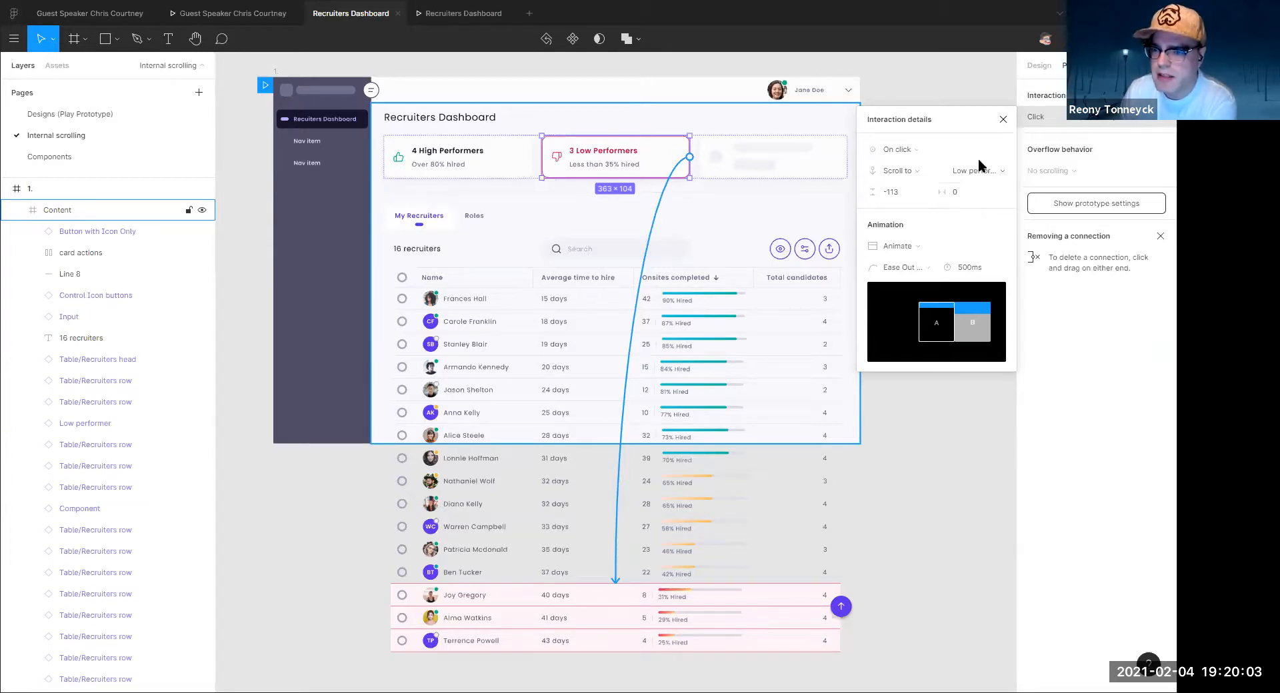
Change the vertical scroll offset to about -90 and test the Low Performers card and back-to-top button in the prototype preview
{"action": "left_click_drag", "start_coordinate": [878, 198], "coordinate": [883, 198]}
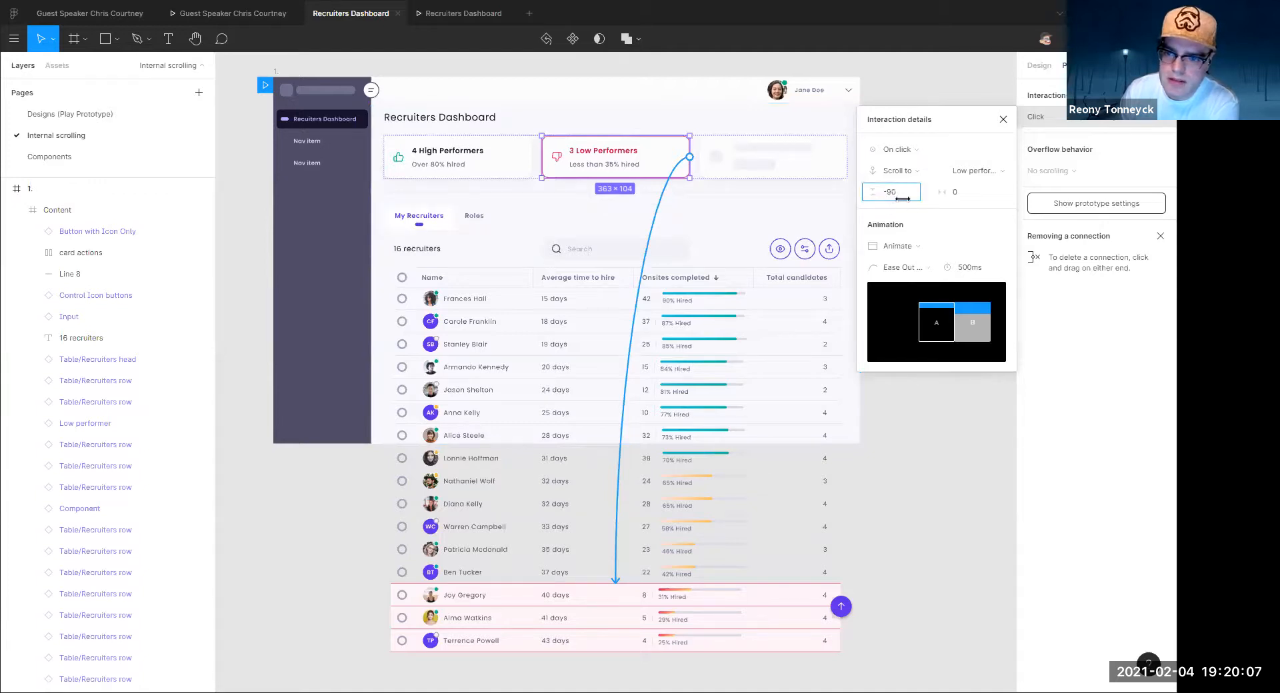
{"action": "left_click", "coordinate": [437, 13]}
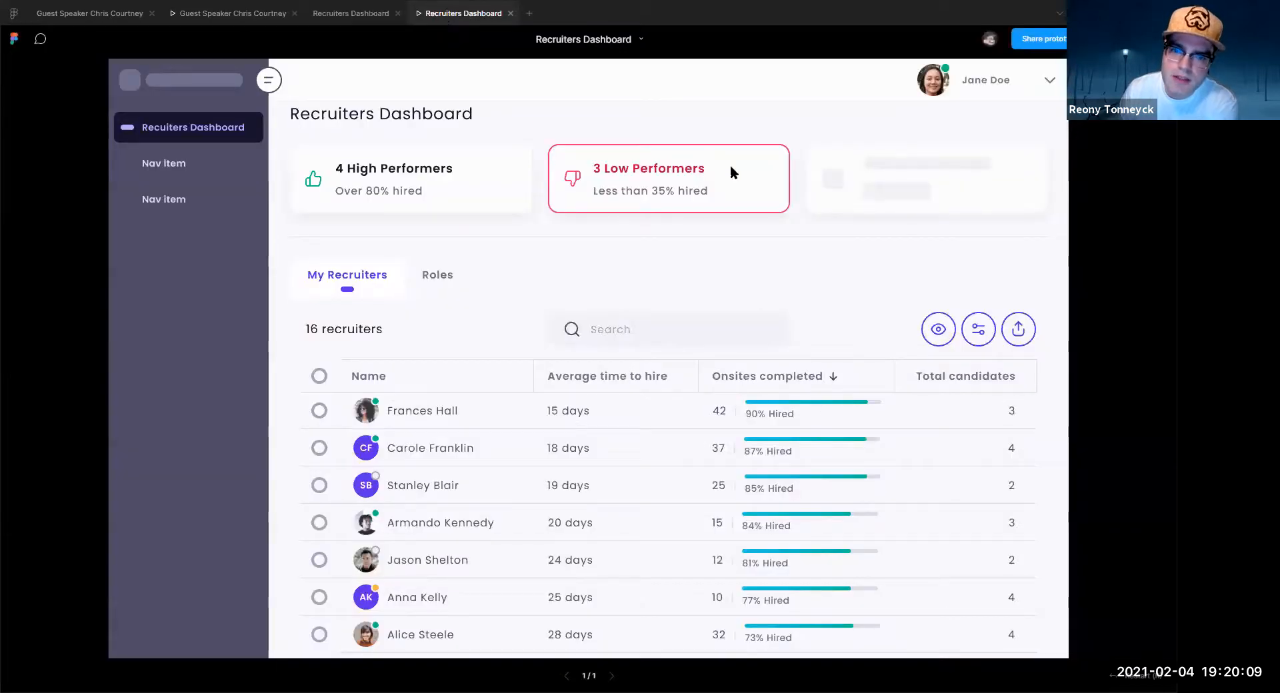
{"action": "left_click", "coordinate": [649, 196]}
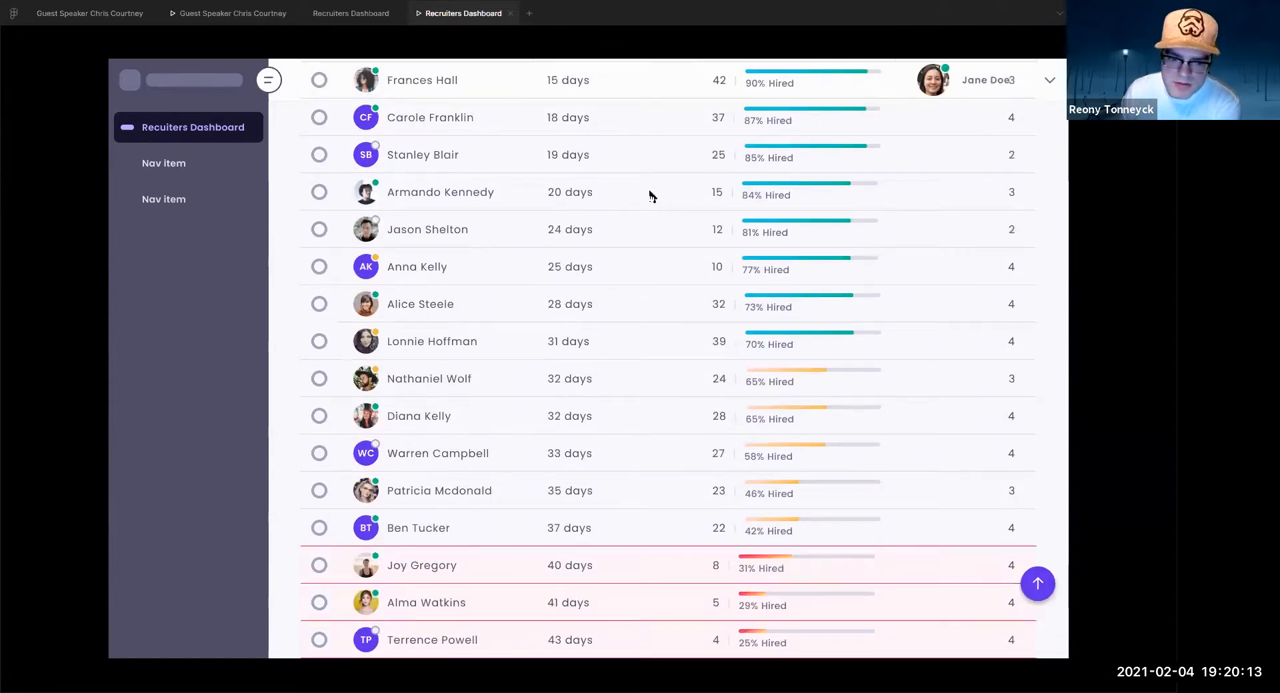
{"action": "left_click", "coordinate": [1042, 587]}
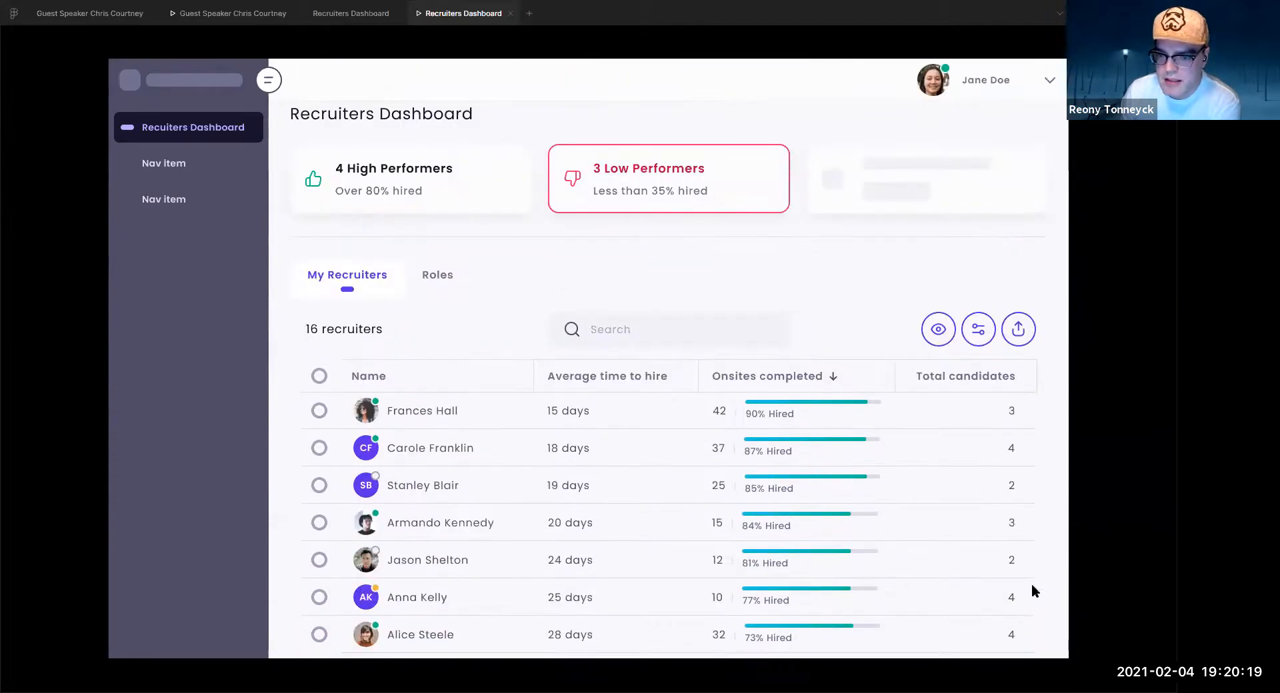
Review the scroll interactions of the back-to-top button and the 3 Low Performers card in the design file
{"action": "left_click", "coordinate": [345, 19]}
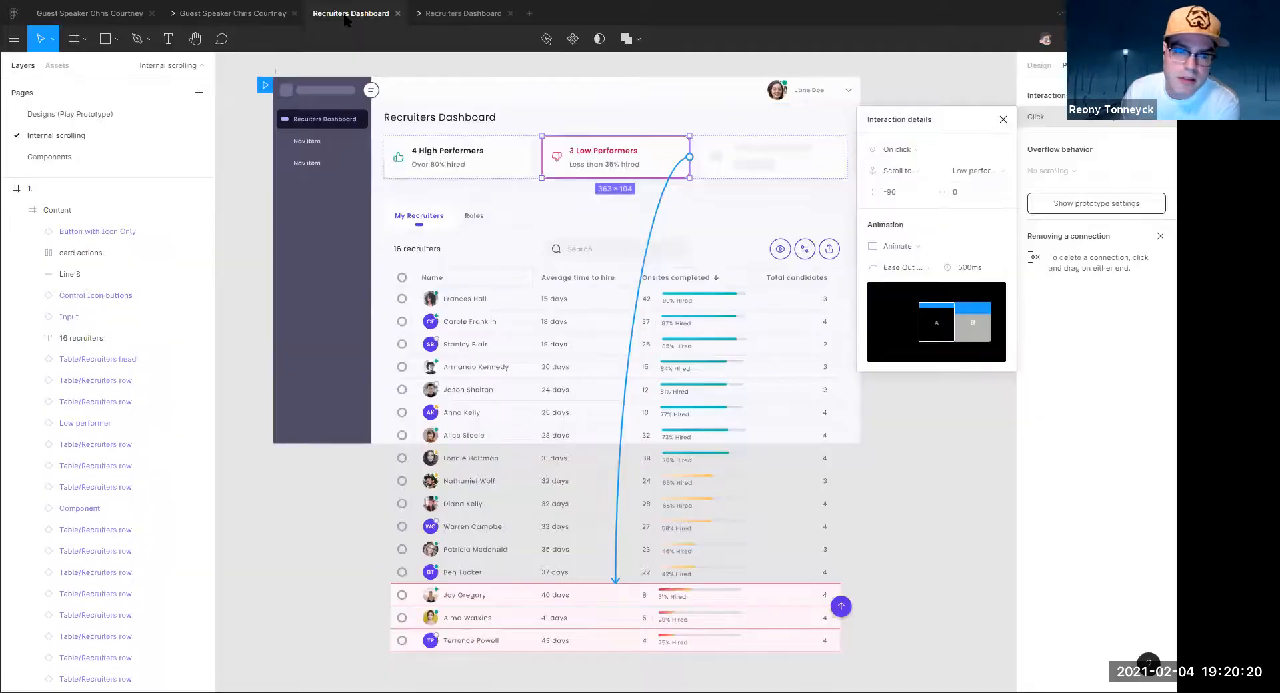
{"action": "left_click", "coordinate": [931, 542]}
{"action": "left_click", "coordinate": [767, 596]}
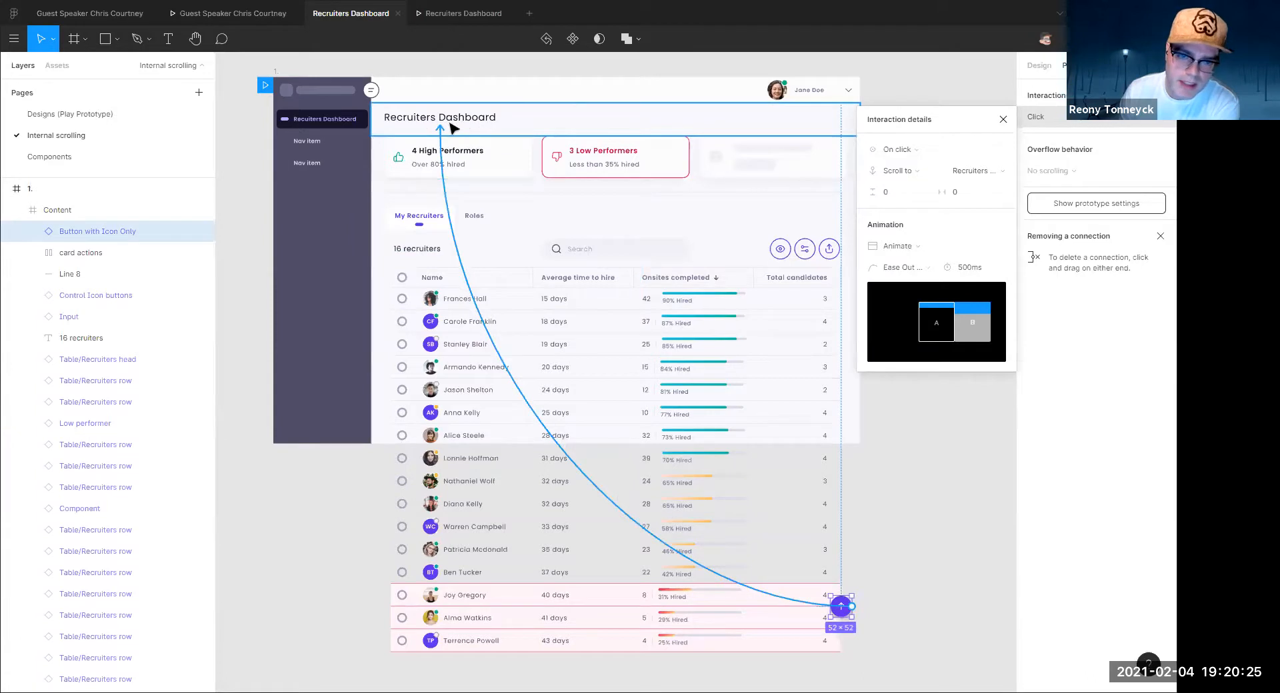
{"action": "scroll", "coordinate": [458, 123], "scroll_direction": "up", "scroll_amount": 2}
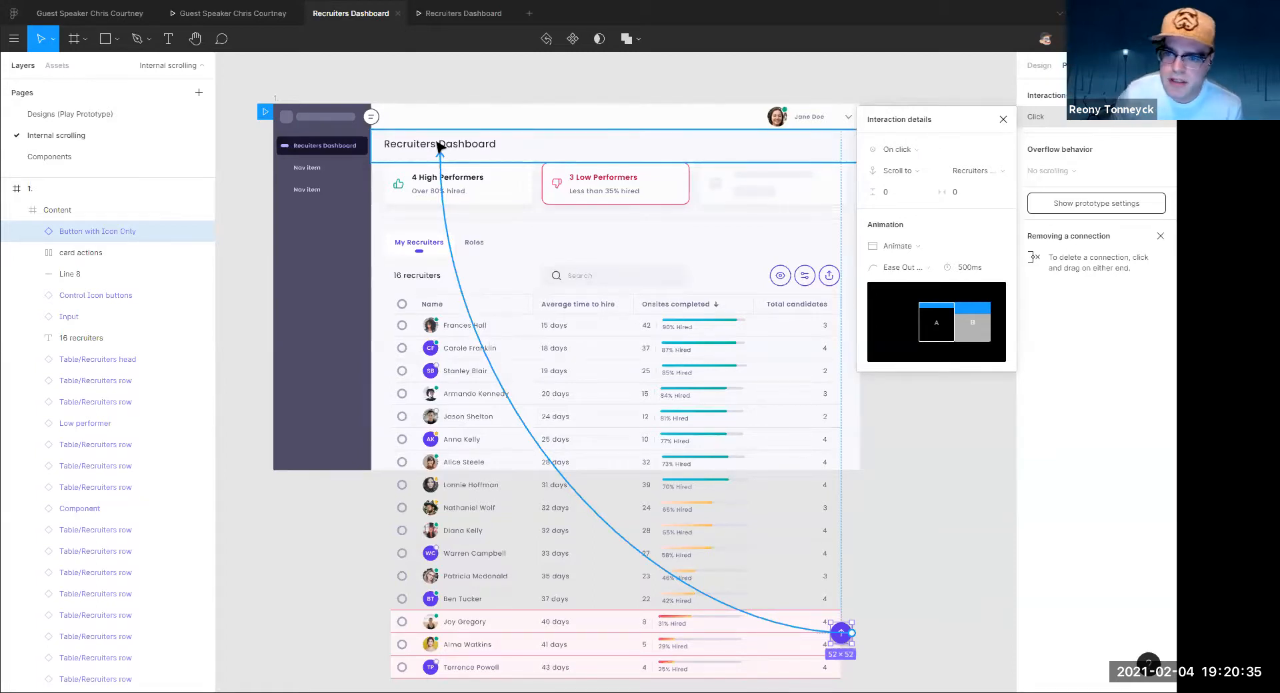
{"action": "left_click", "coordinate": [1003, 119]}
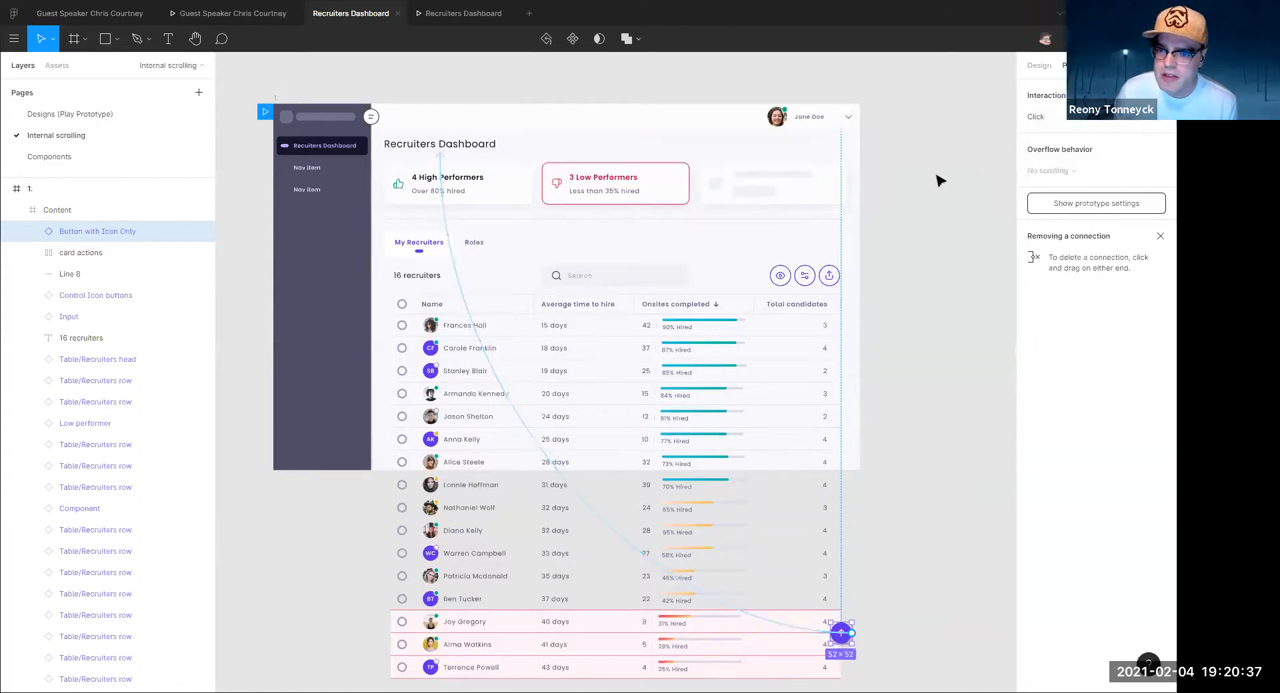
{"action": "left_click", "coordinate": [635, 340]}
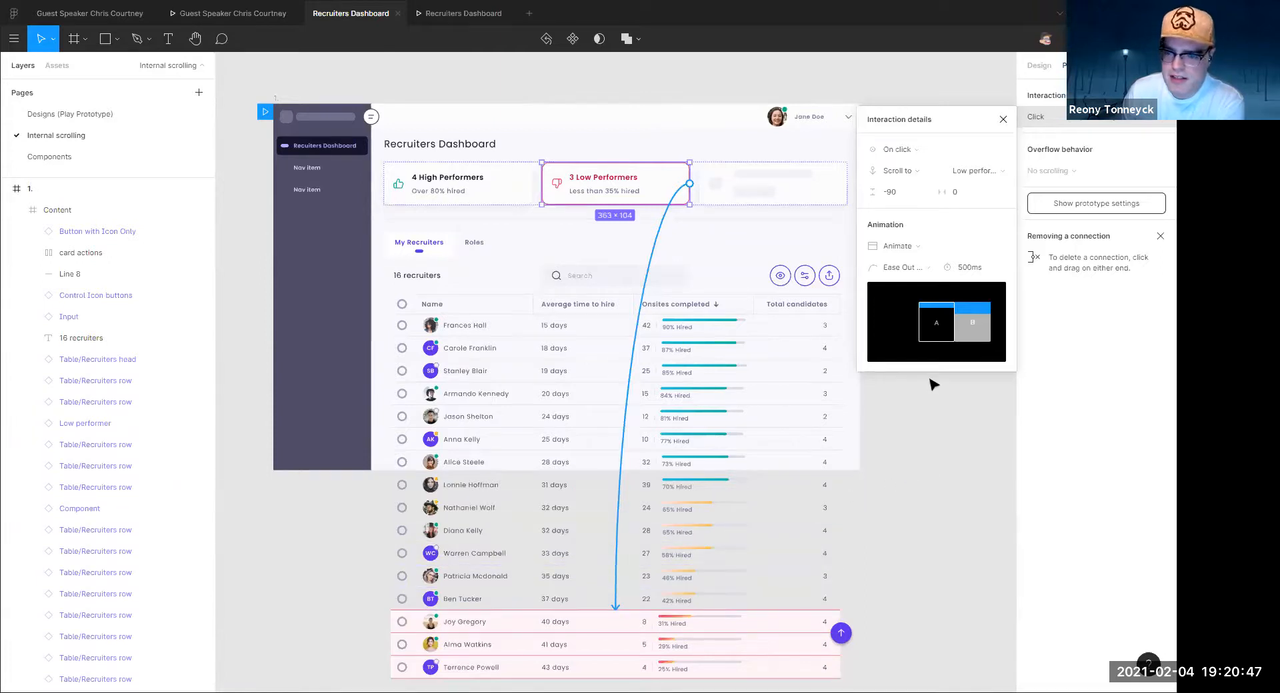
{"action": "left_click", "coordinate": [1003, 120]}
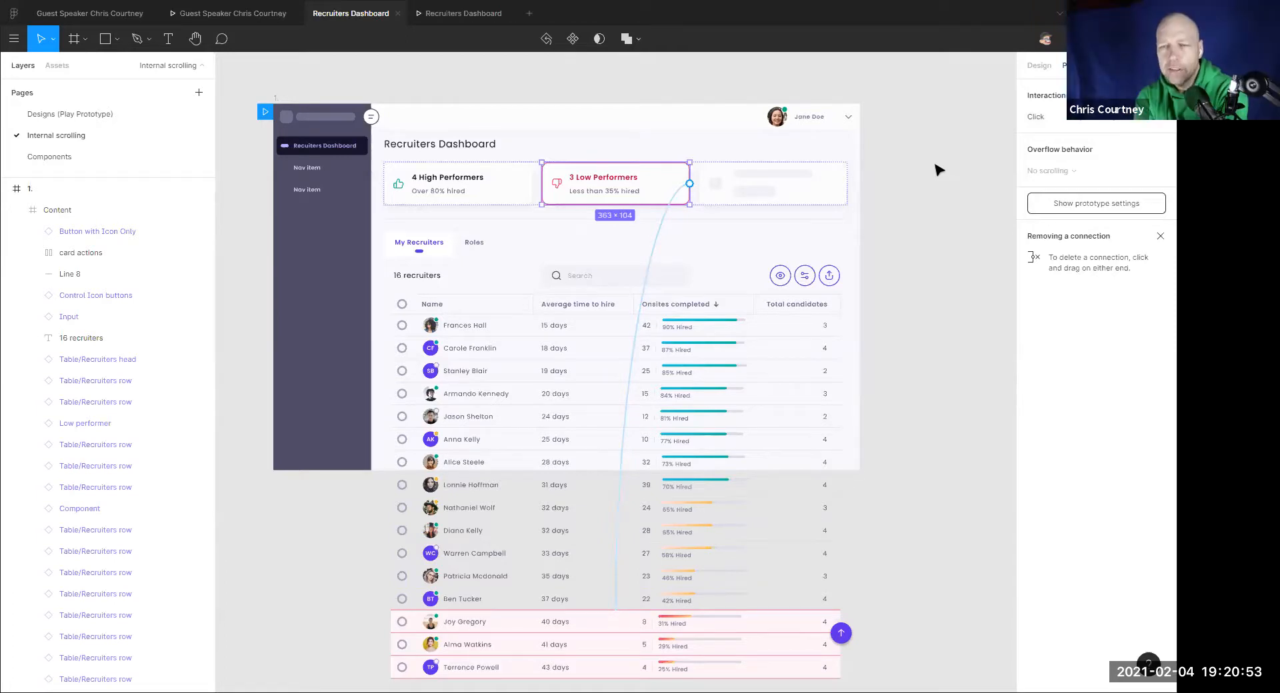
Test the 3 Low Performers card's scroll and the back-to-top button in the prototype preview
{"action": "left_click", "coordinate": [463, 13]}
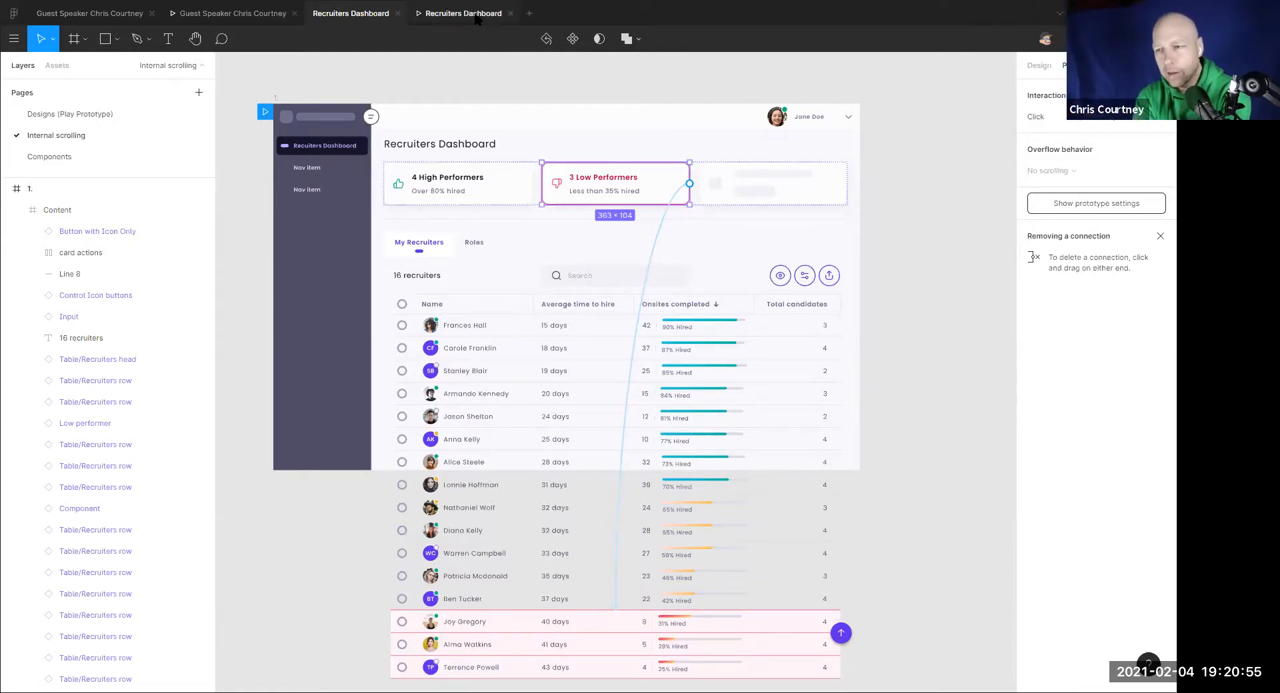
{"action": "left_click", "coordinate": [663, 189]}
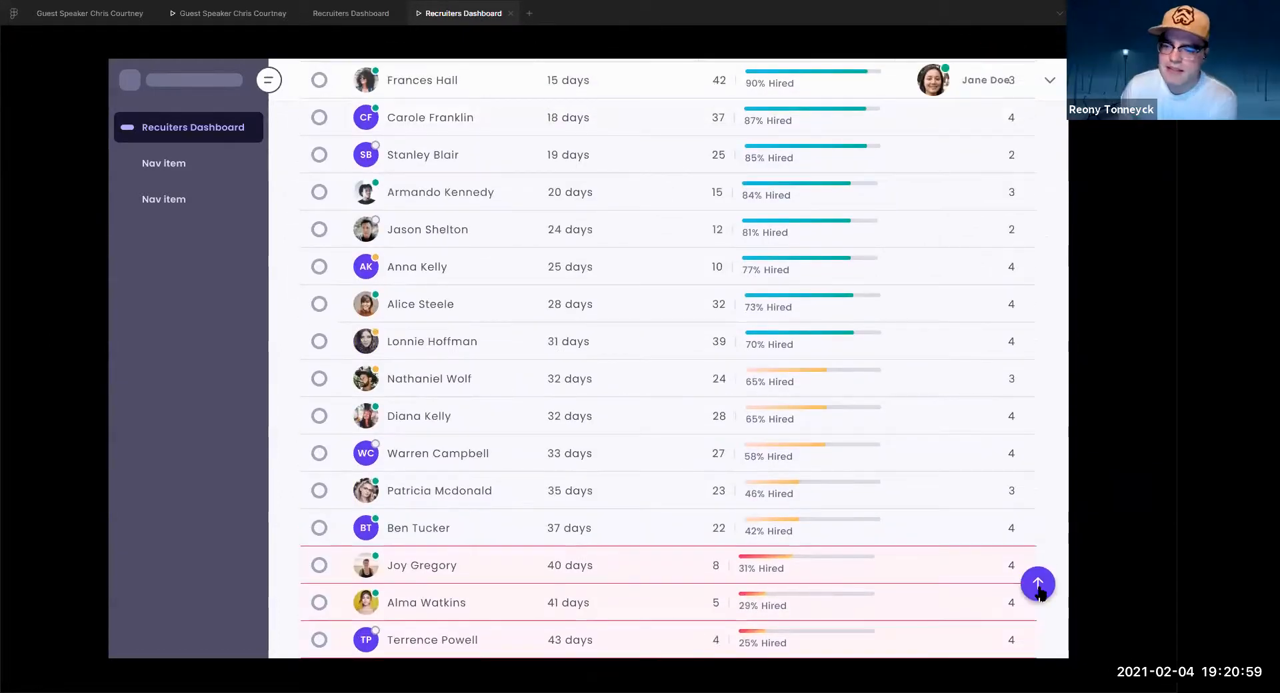
{"action": "left_click", "coordinate": [1040, 584]}
{"action": "scroll", "coordinate": [798, 378], "scroll_direction": "up", "scroll_amount": 5}
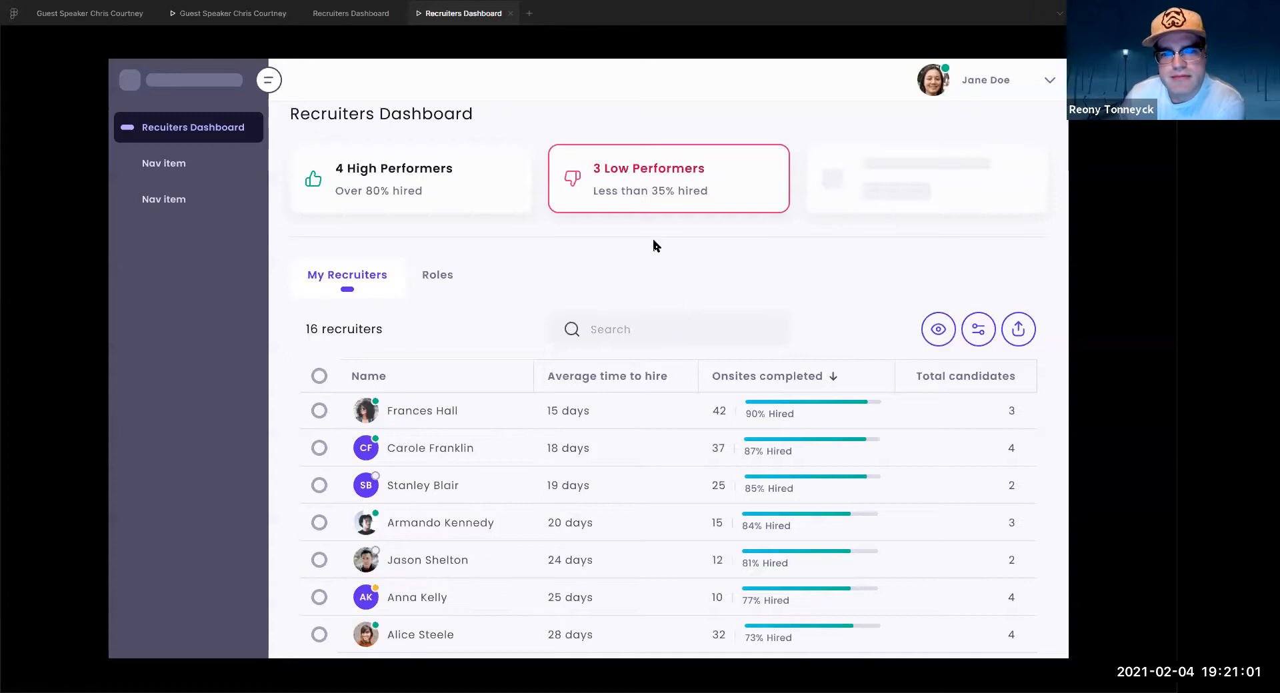
Return to the design file and inspect the 3 Low Performers card's connection and interaction details
{"action": "left_click", "coordinate": [340, 13]}
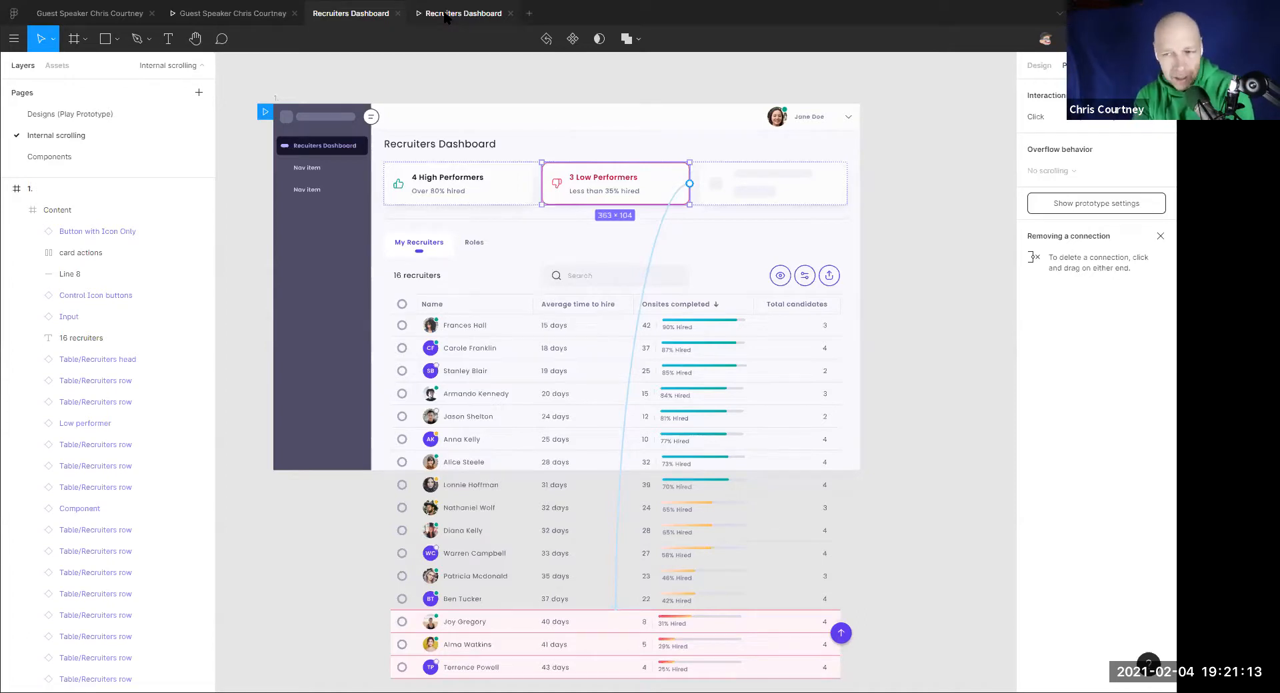
{"action": "left_click", "coordinate": [936, 235]}
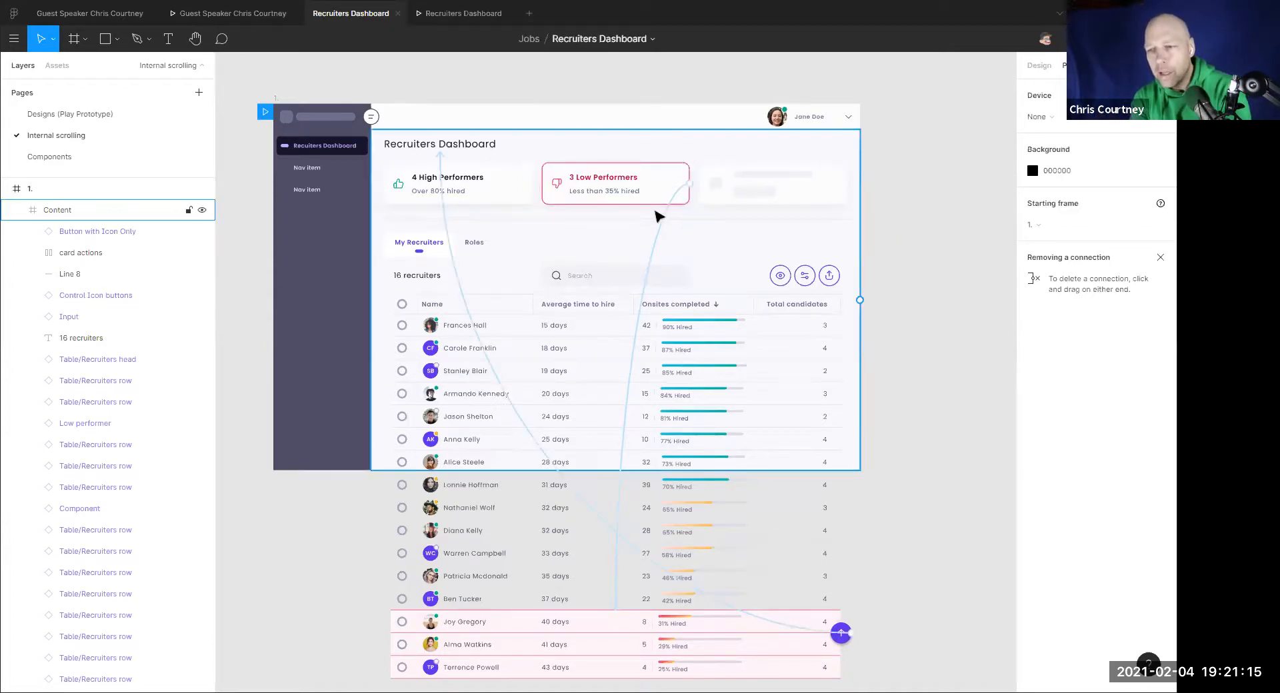
{"action": "left_click", "coordinate": [666, 215]}
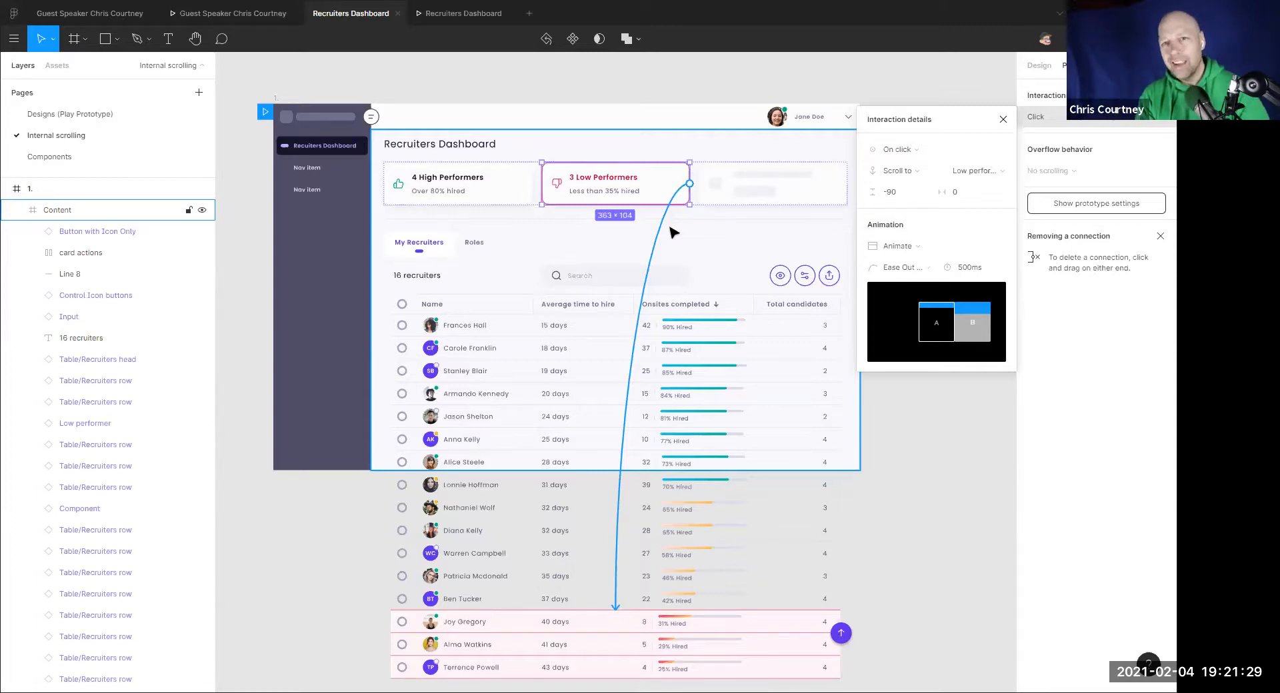
{"action": "left_click", "coordinate": [938, 100]}
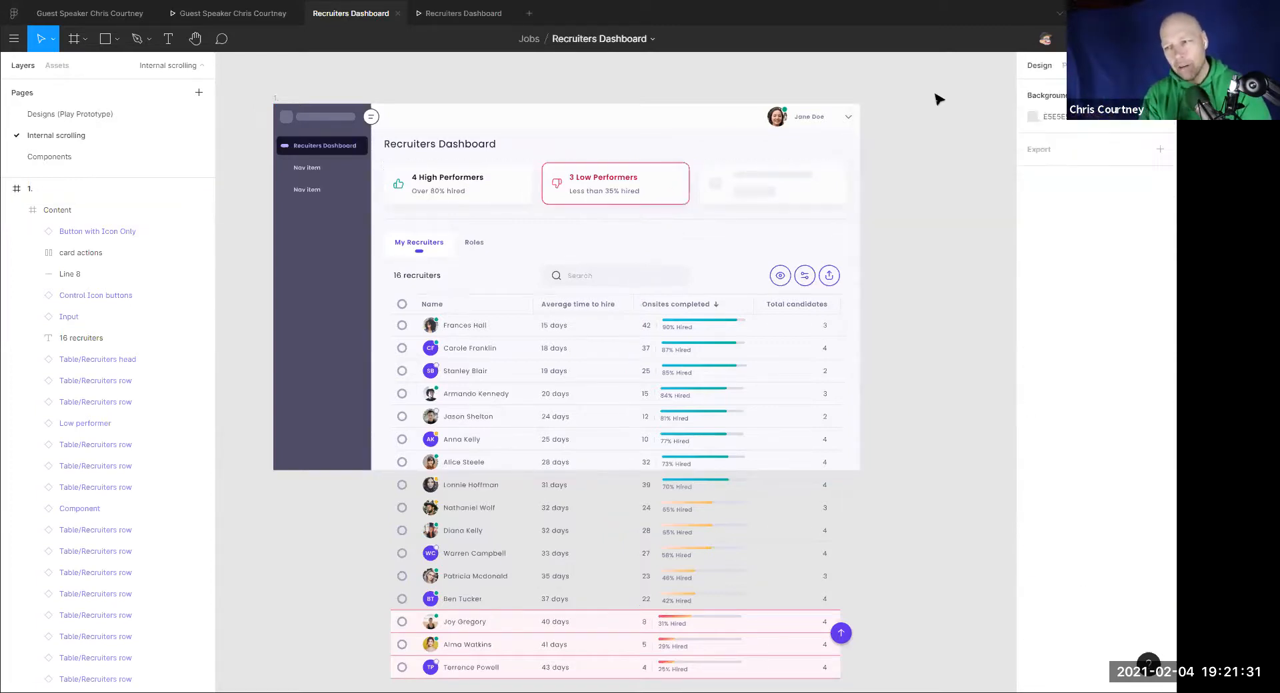
Turn on Clip content for the Content frame and test its vertical scrolling in the prototype preview
{"action": "left_click", "coordinate": [813, 252]}
{"action": "left_click", "coordinate": [1033, 207]}
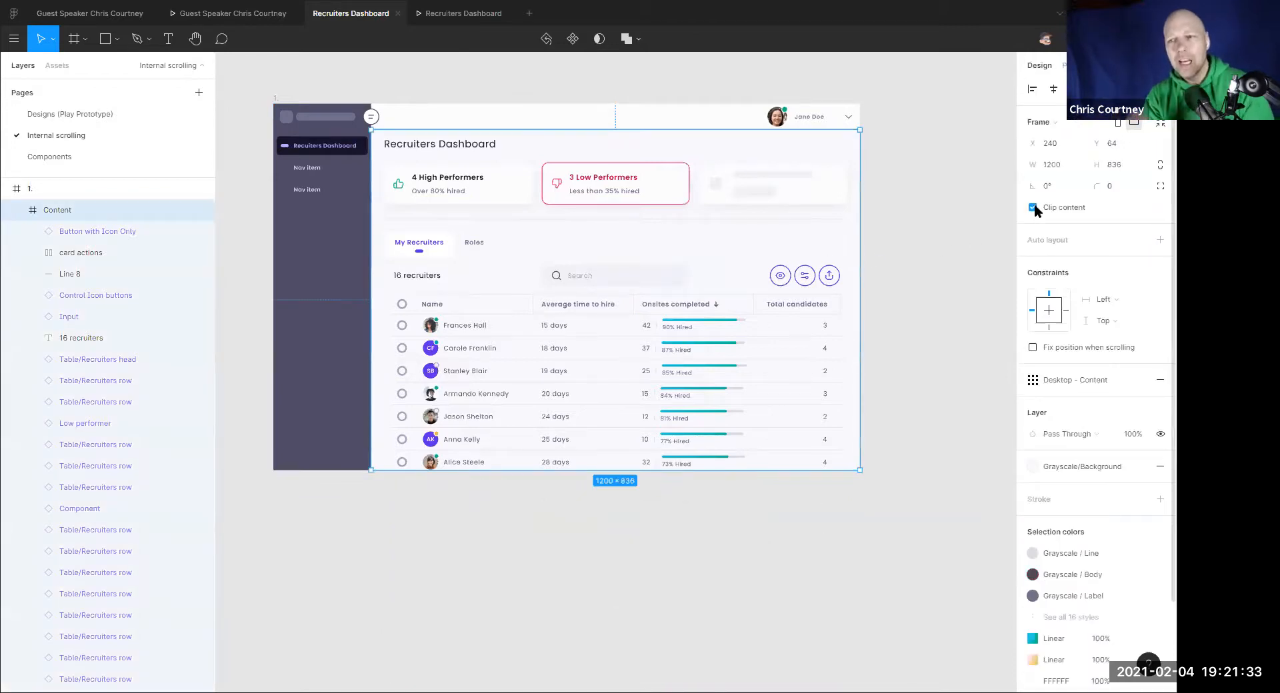
{"action": "left_click", "coordinate": [462, 14]}
{"action": "scroll", "coordinate": [679, 193], "scroll_direction": "down", "scroll_amount": 4}
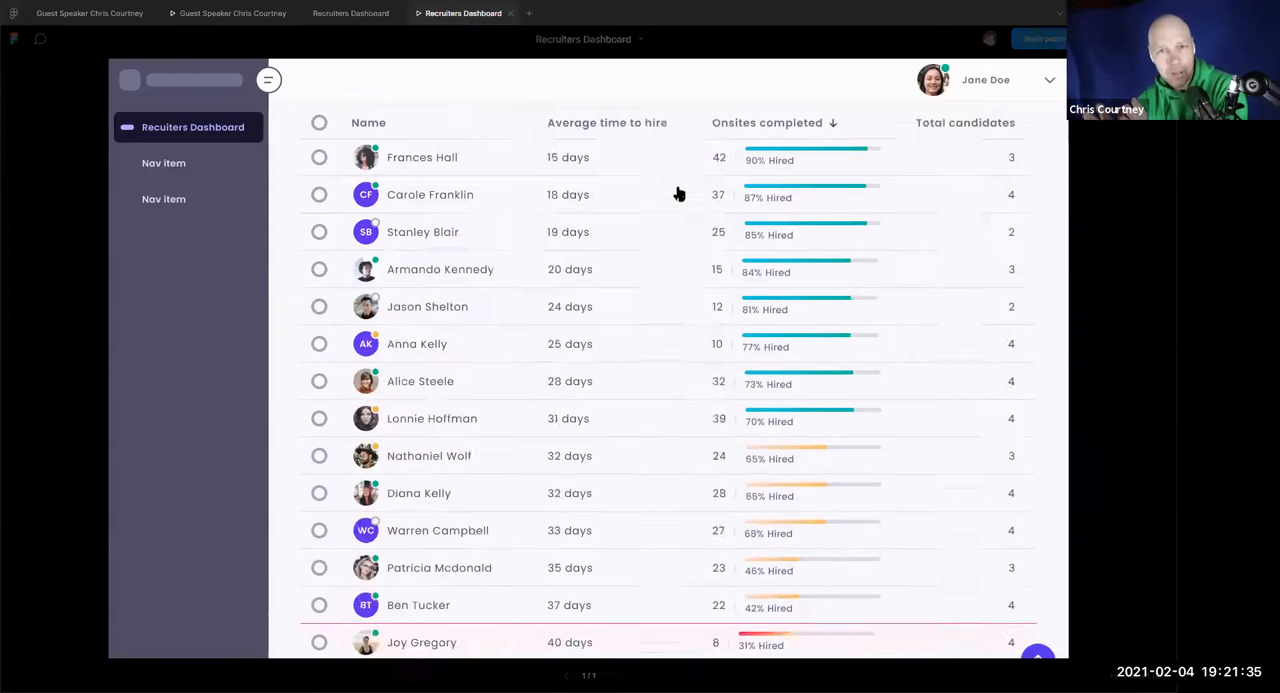
{"action": "scroll", "coordinate": [678, 193], "scroll_direction": "down", "scroll_amount": 1}
{"action": "scroll", "coordinate": [757, 462], "scroll_direction": "up", "scroll_amount": 5}
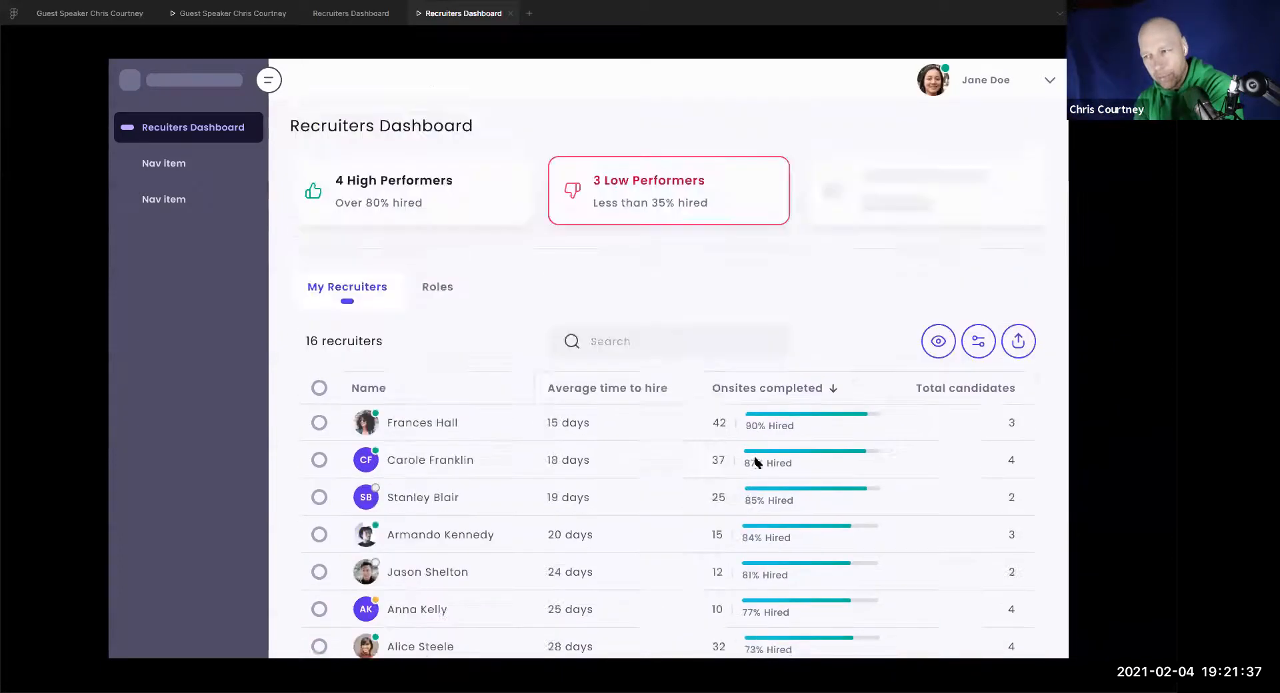
{"action": "scroll", "coordinate": [757, 462], "scroll_direction": "down", "scroll_amount": 1}
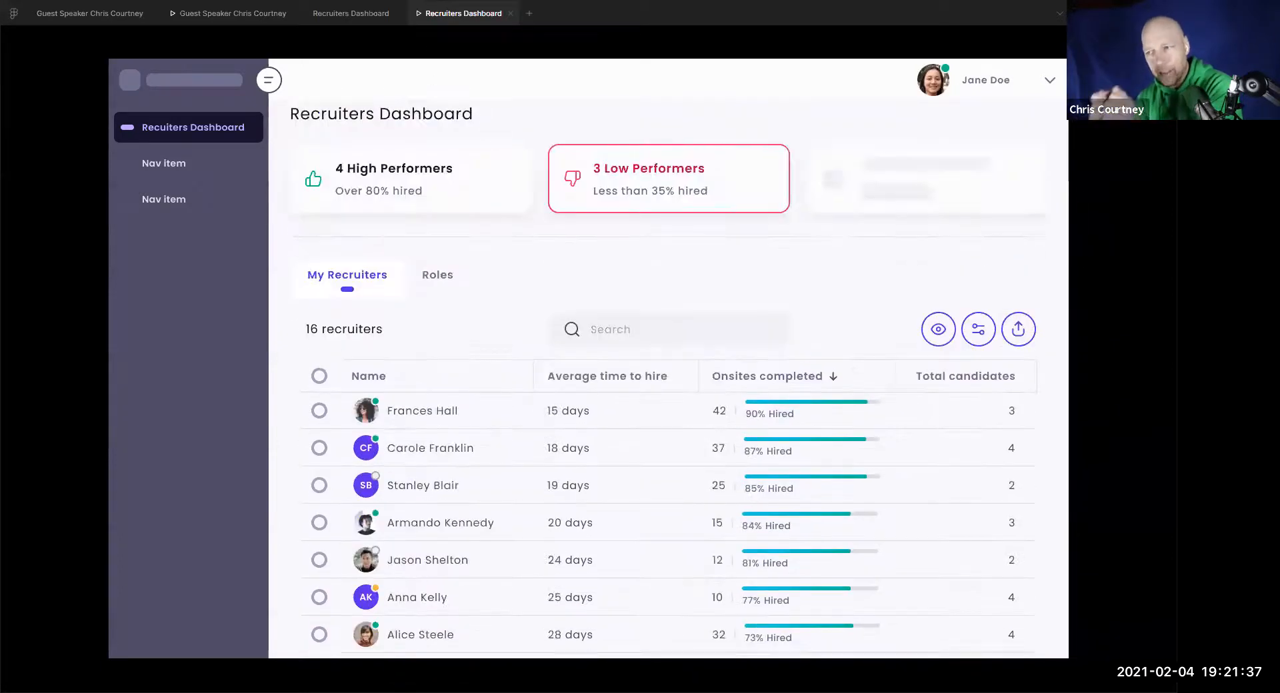
Examine the clipped Content frame's overflow behavior and the 3 Low Performers card's connection in the design file
{"action": "left_click", "coordinate": [366, 20]}
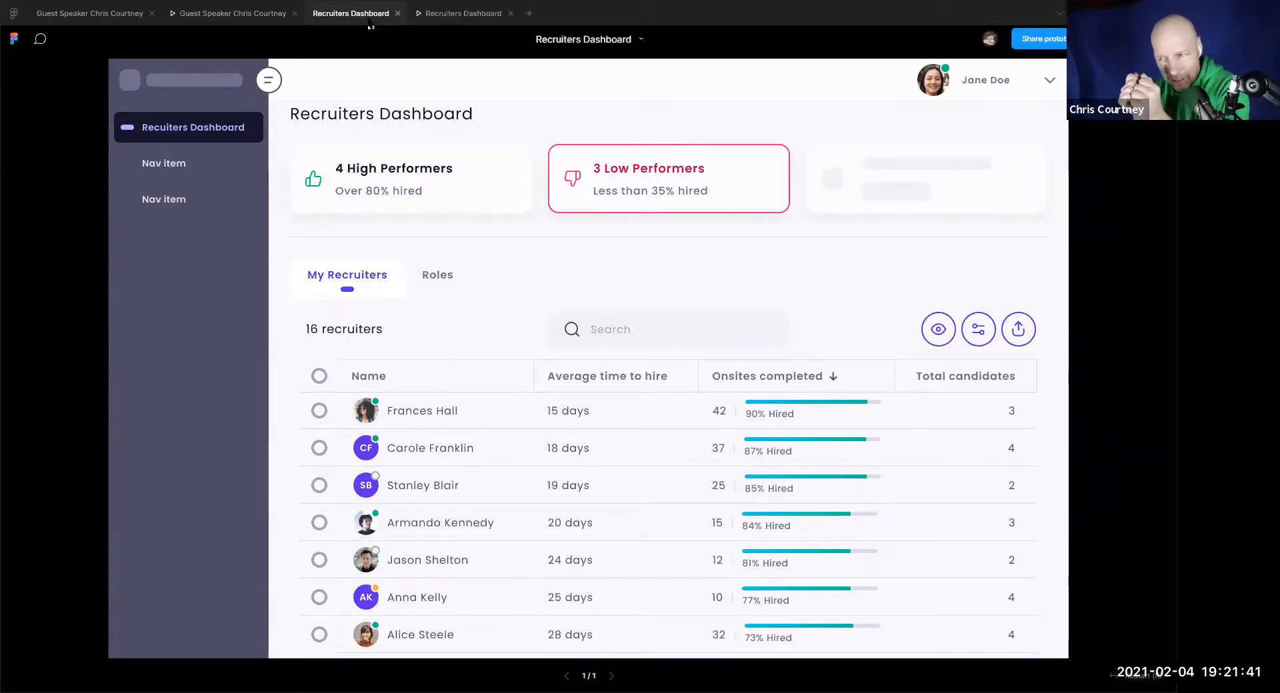
{"action": "left_click", "coordinate": [1067, 65]}
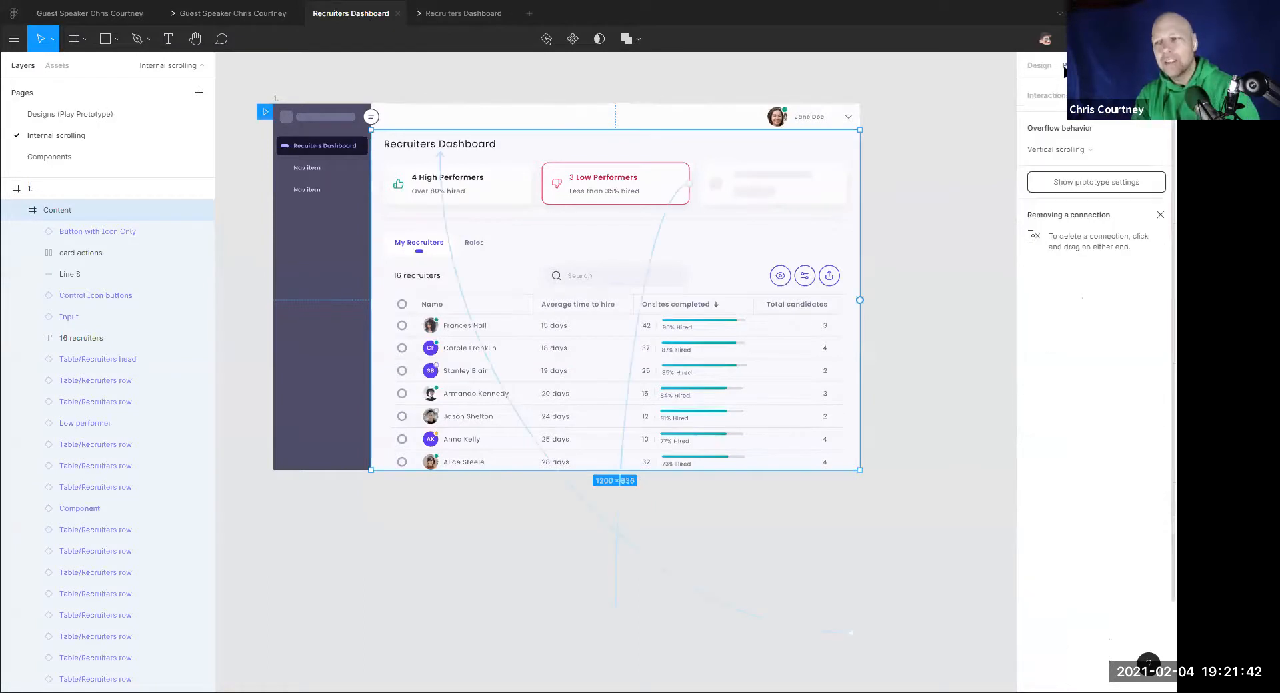
{"action": "left_click", "coordinate": [908, 109]}
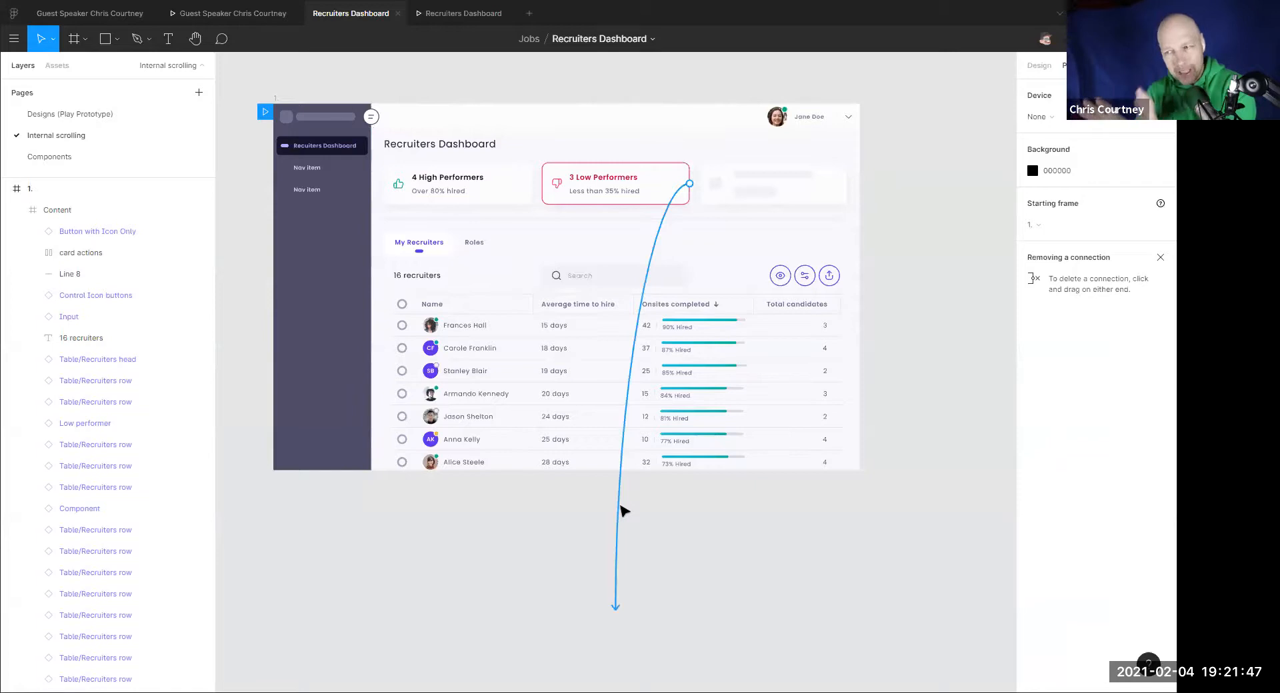
{"action": "left_click", "coordinate": [621, 506]}
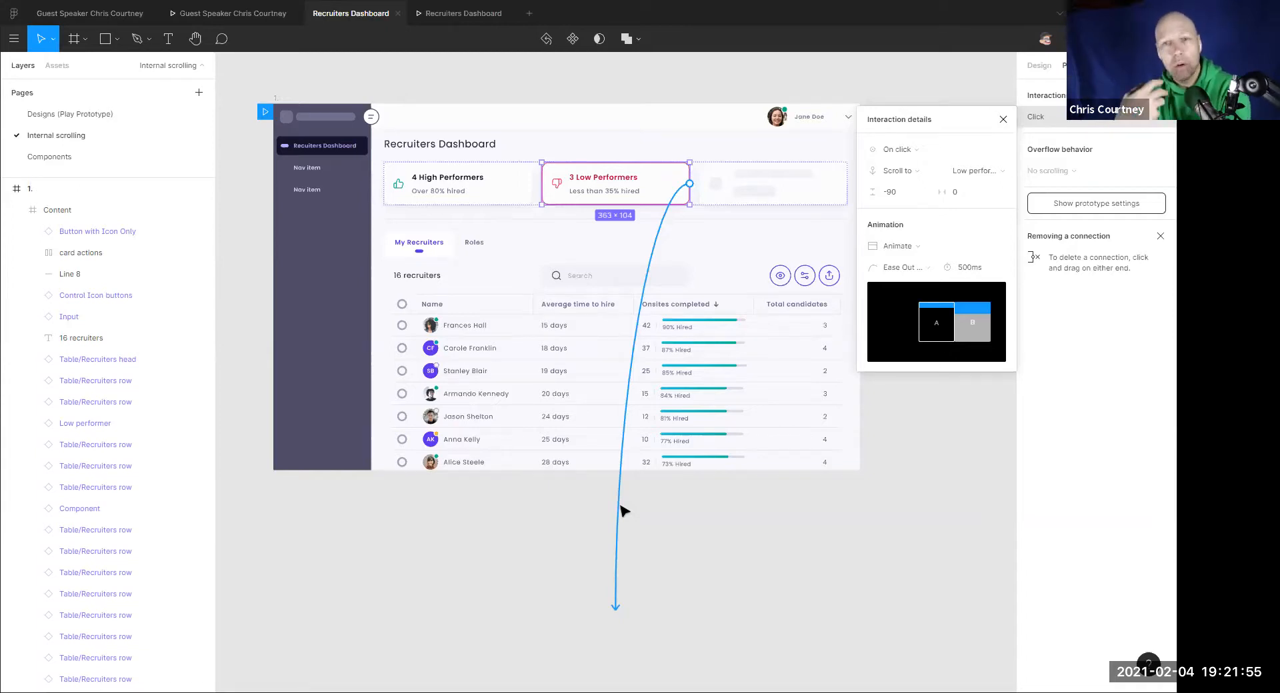
Try a Scroll to interaction from the 4 High Performers card to a text layer, test it in the preview, and delete it
{"action": "left_click", "coordinate": [484, 198]}
{"action": "left_click_drag", "start_coordinate": [532, 184], "coordinate": [497, 480]}
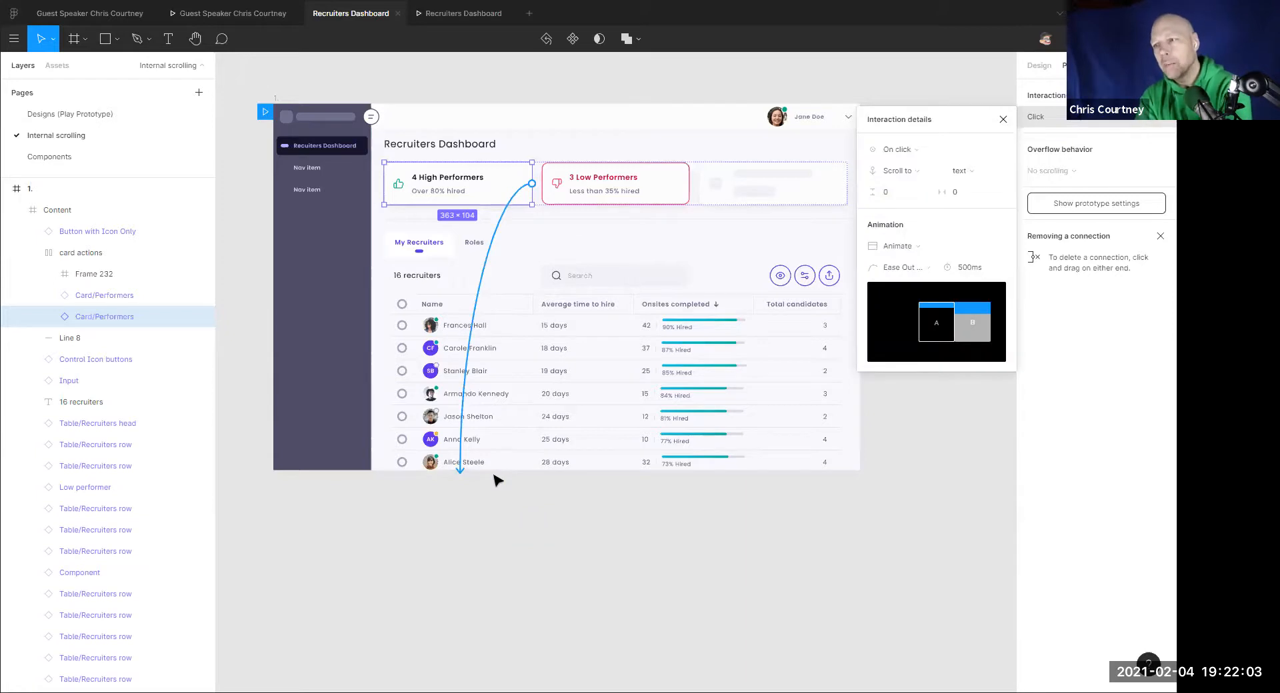
{"action": "left_click", "coordinate": [460, 13]}
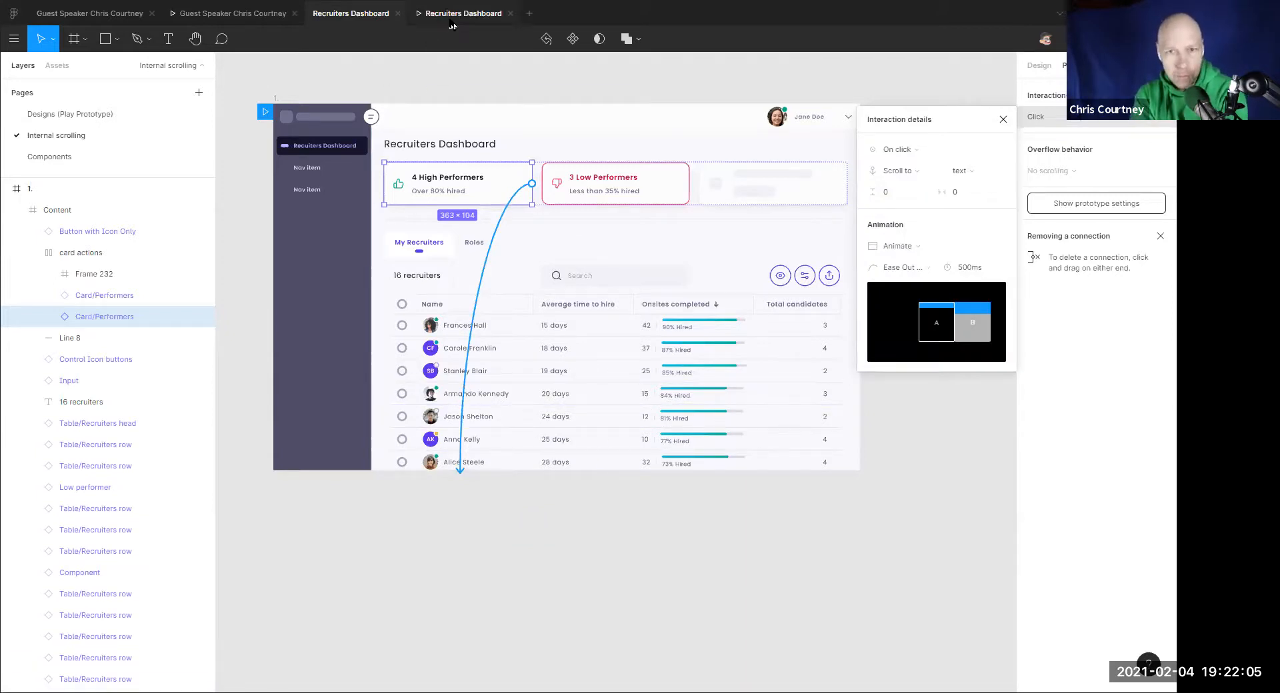
{"action": "left_click", "coordinate": [434, 179]}
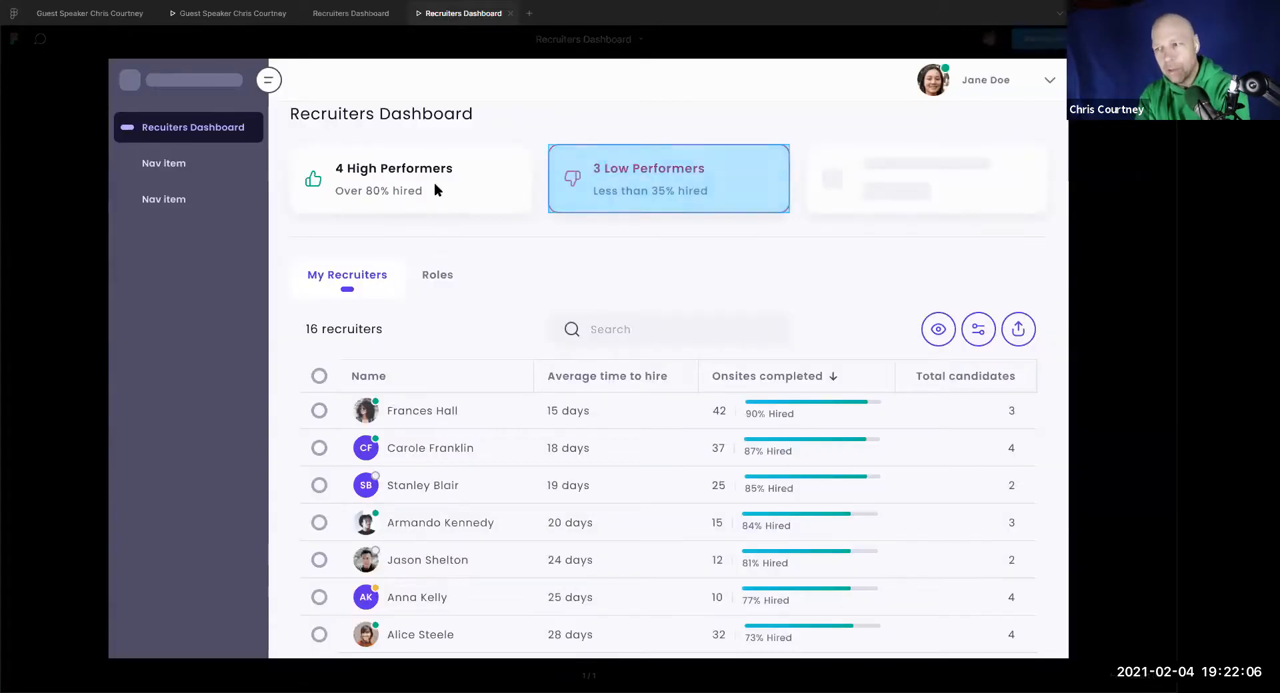
{"action": "left_click", "coordinate": [352, 15]}
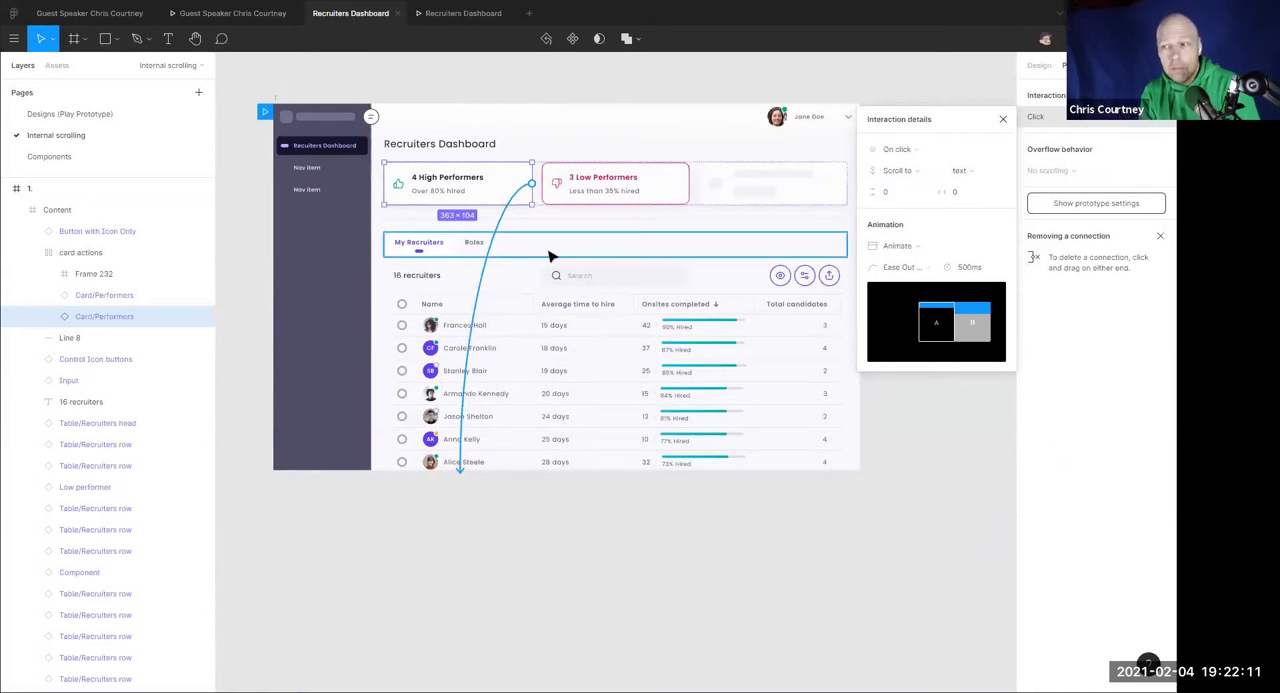
{"action": "key", "text": "Delete"}
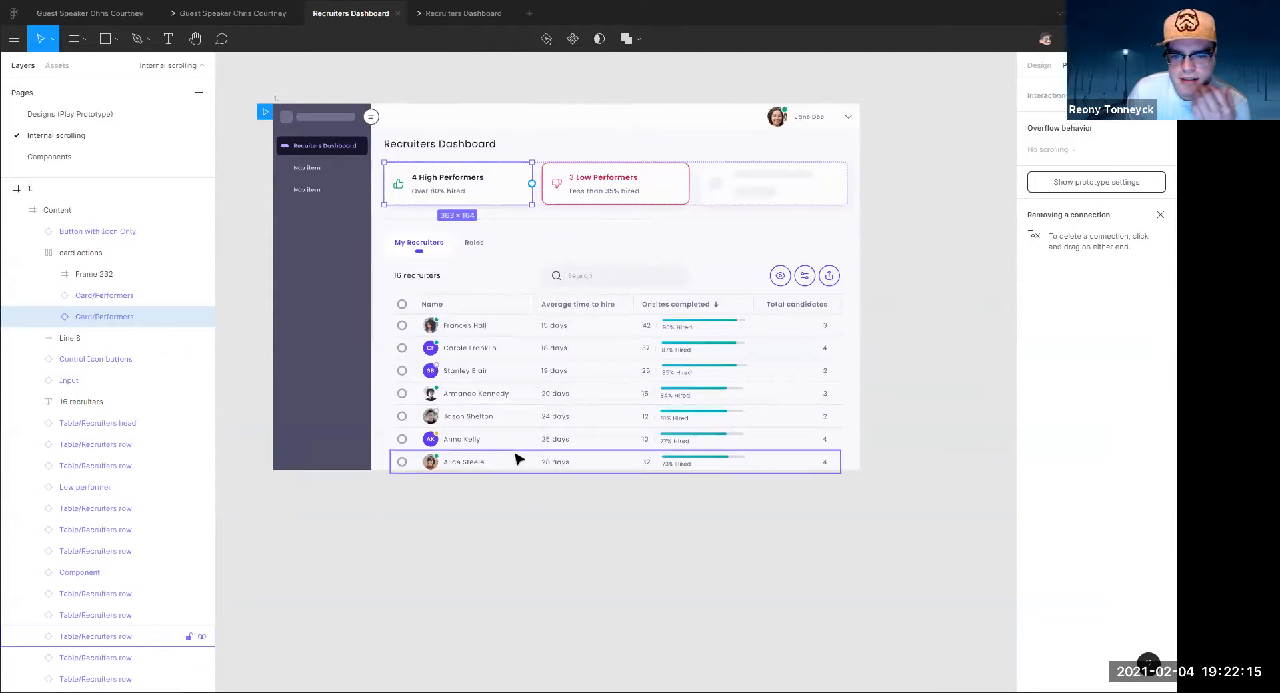
Examine the nested cell layers of the last visible recruiters row and collapse the row in the layer list
{"action": "left_click", "coordinate": [488, 461]}
{"action": "double_click", "coordinate": [459, 462]}
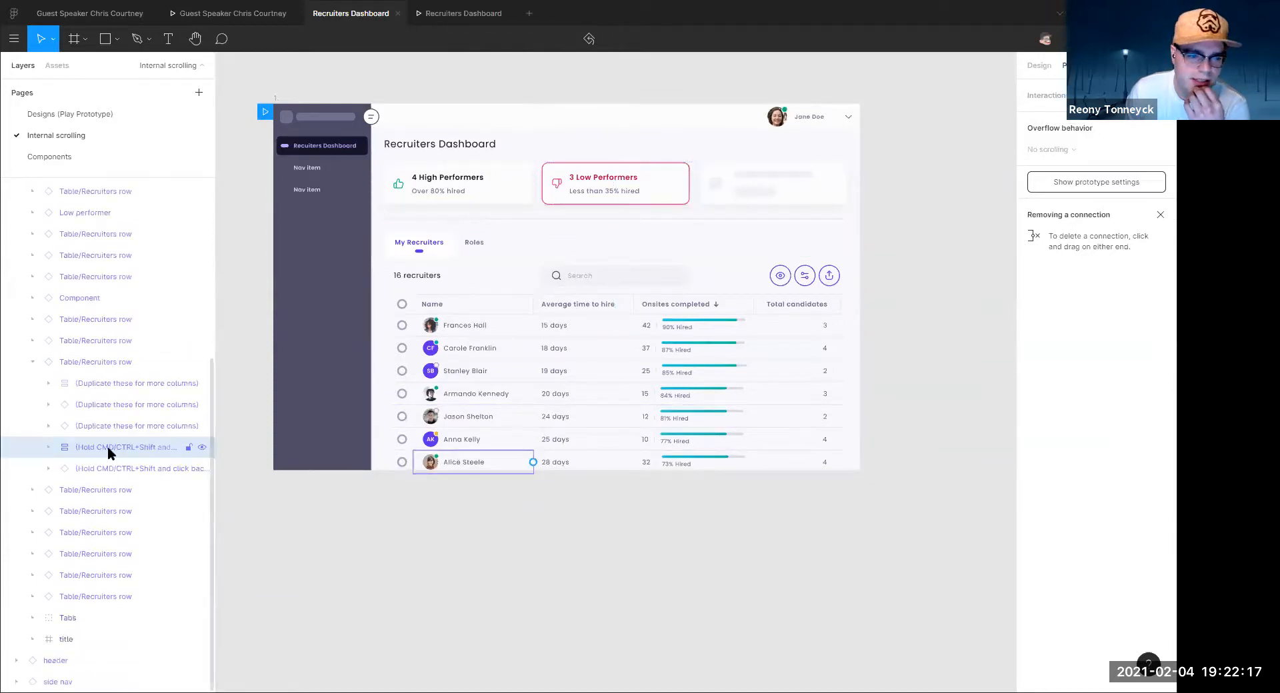
{"action": "left_click", "coordinate": [574, 465]}
{"action": "left_click", "coordinate": [690, 460]}
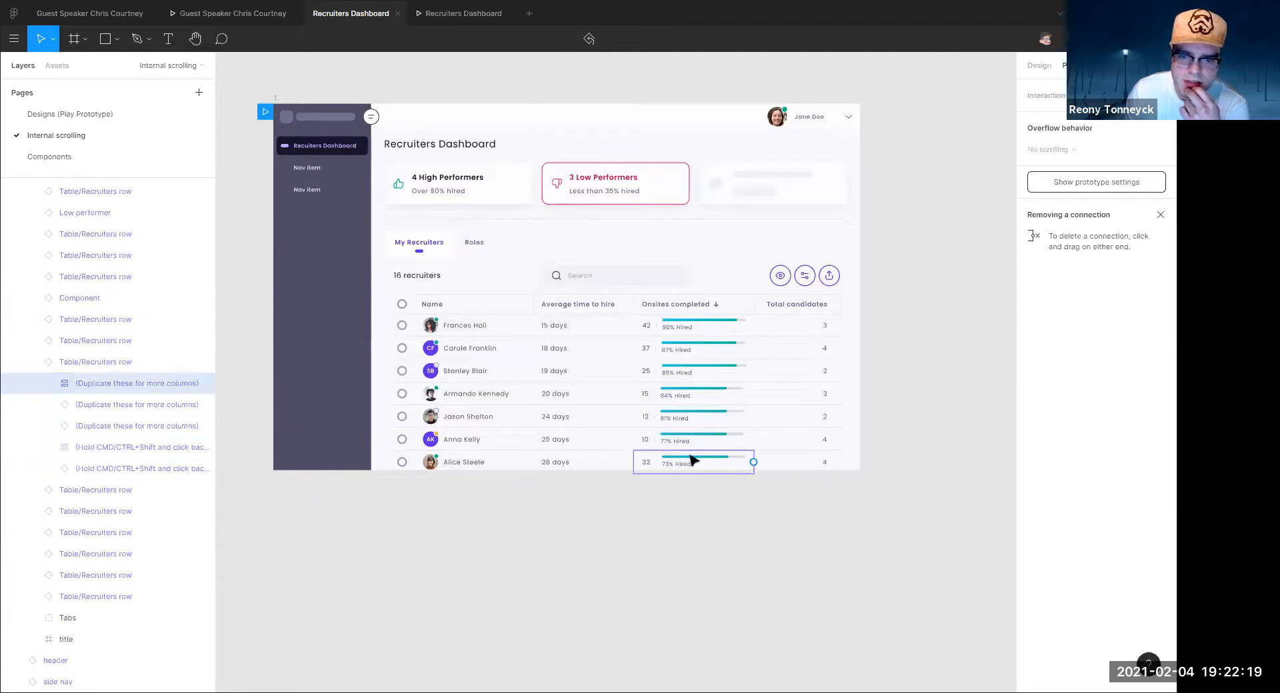
{"action": "left_click", "coordinate": [792, 460]}
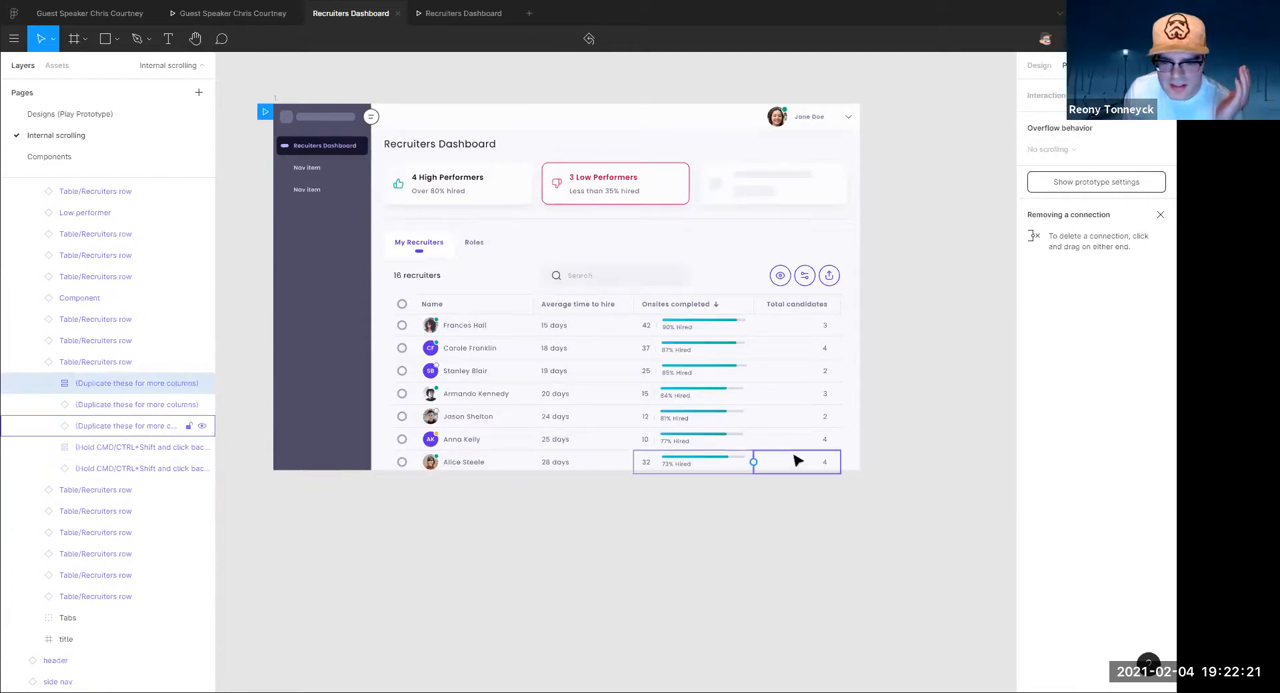
{"action": "left_click", "coordinate": [484, 464]}
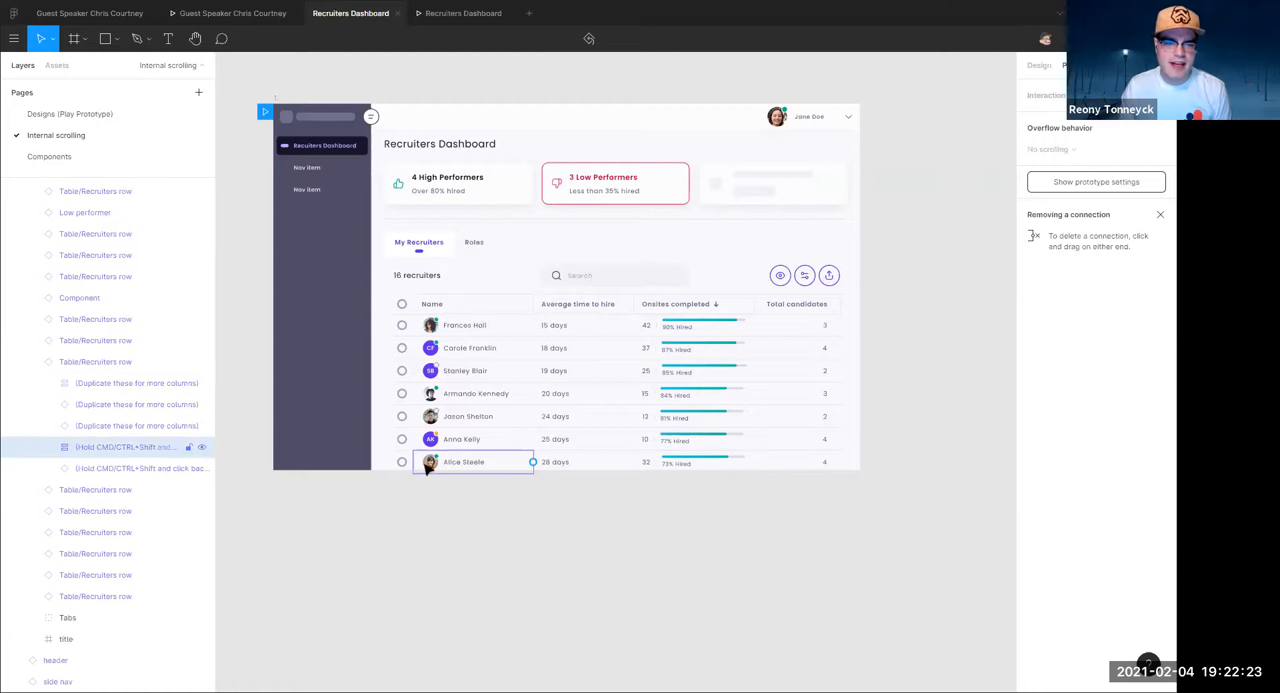
{"action": "left_click", "coordinate": [96, 363]}
{"action": "left_click", "coordinate": [34, 363]}
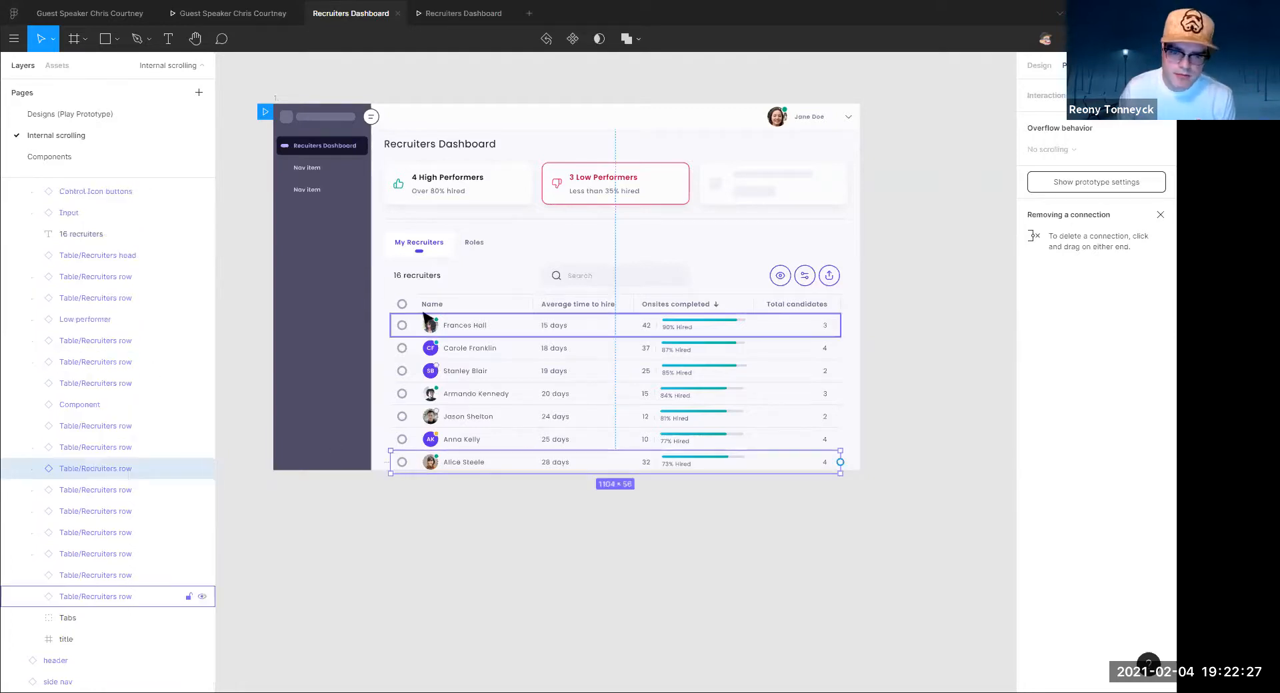
Connect the 4 High Performers card to the text layer hidden below the frame with an on-click Scroll to interaction, keeping text as target
{"action": "left_click", "coordinate": [543, 83]}
{"action": "left_click", "coordinate": [493, 190]}
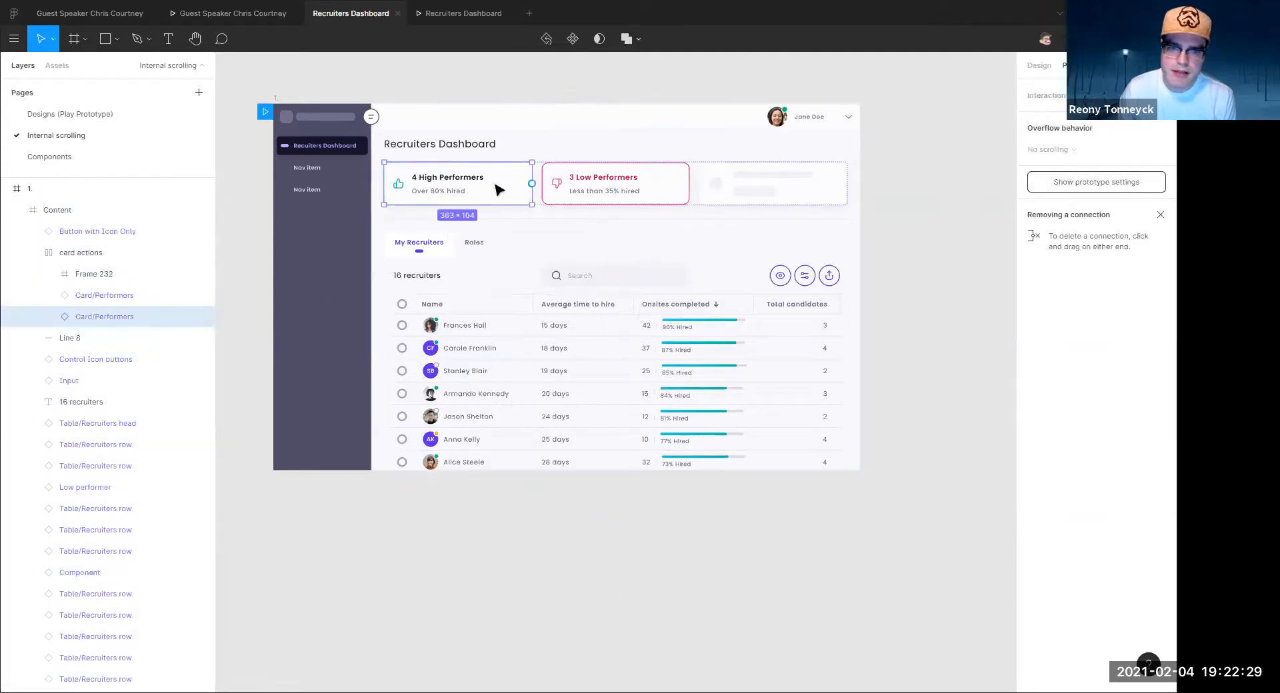
{"action": "left_click_drag", "start_coordinate": [531, 183], "coordinate": [474, 544]}
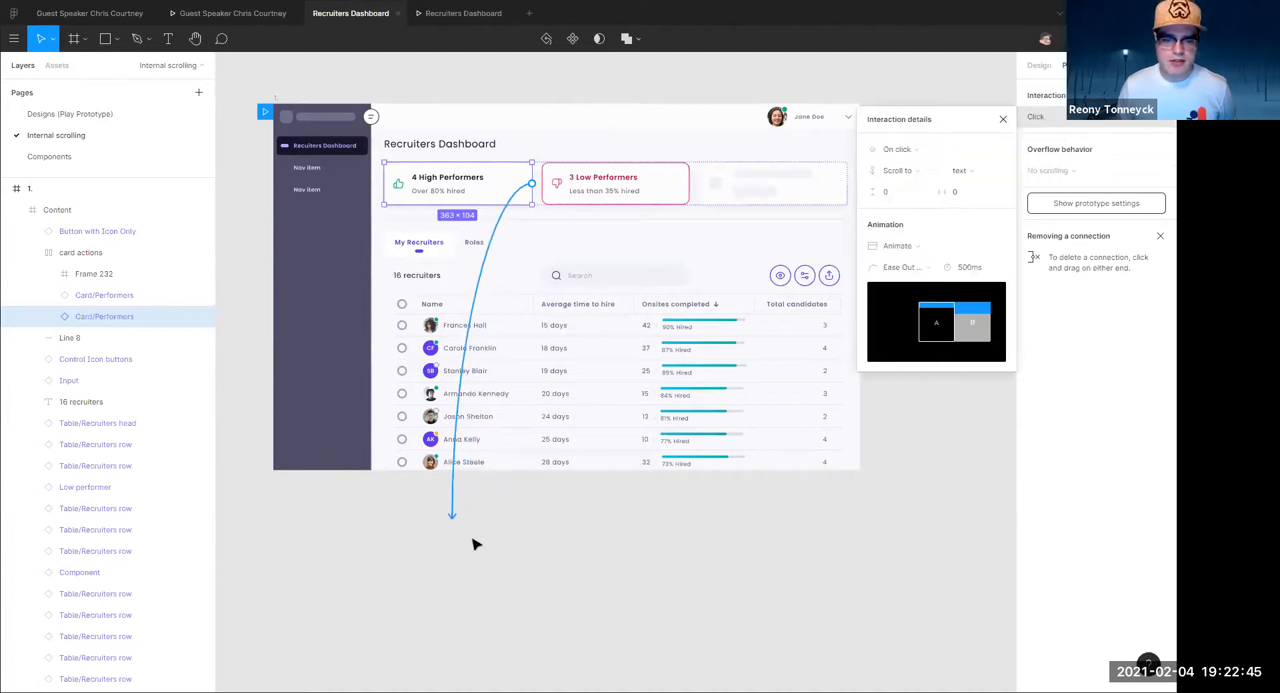
{"action": "left_click", "coordinate": [961, 171]}
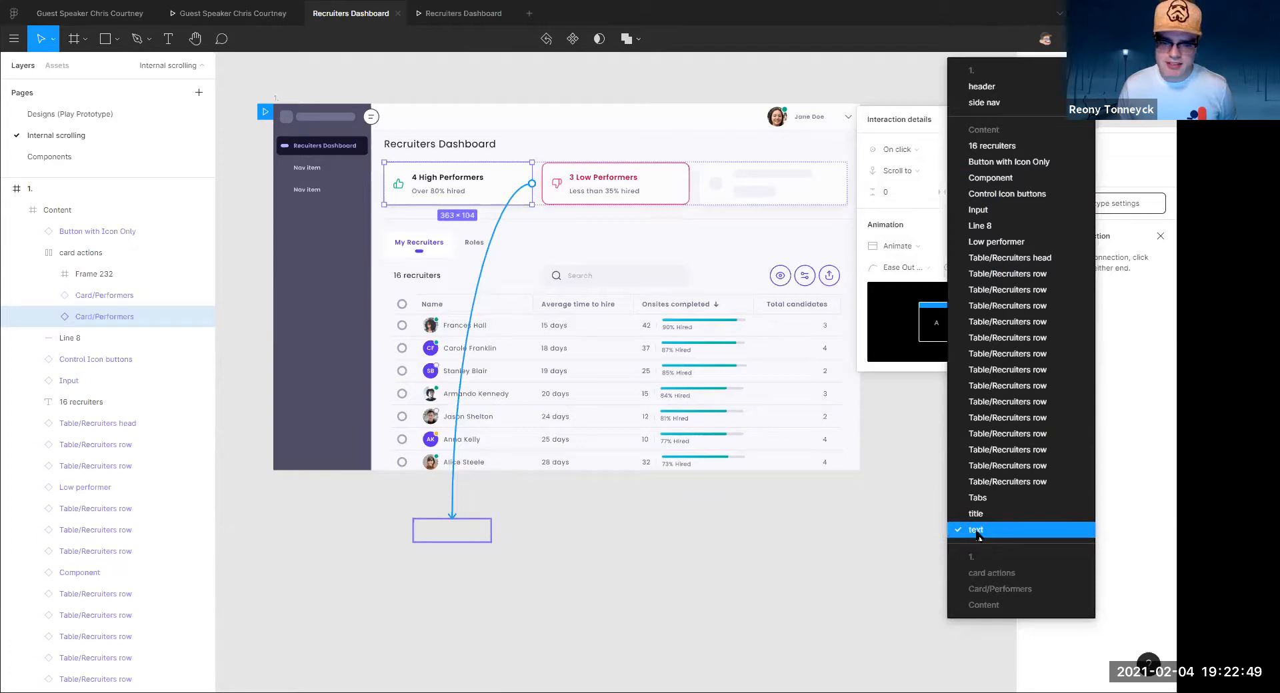
{"action": "left_click", "coordinate": [976, 532]}
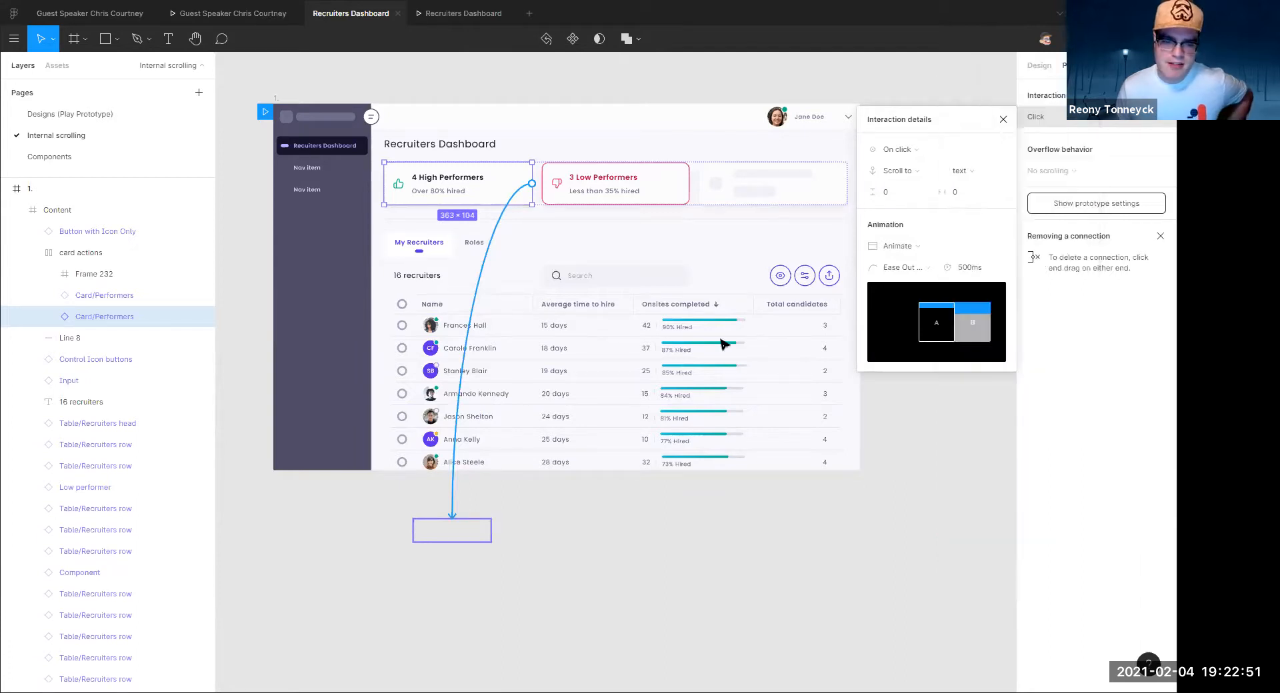
Test the 4 High Performers card in the prototype preview and return to the design file
{"action": "left_click", "coordinate": [460, 13]}
{"action": "left_click", "coordinate": [429, 189]}
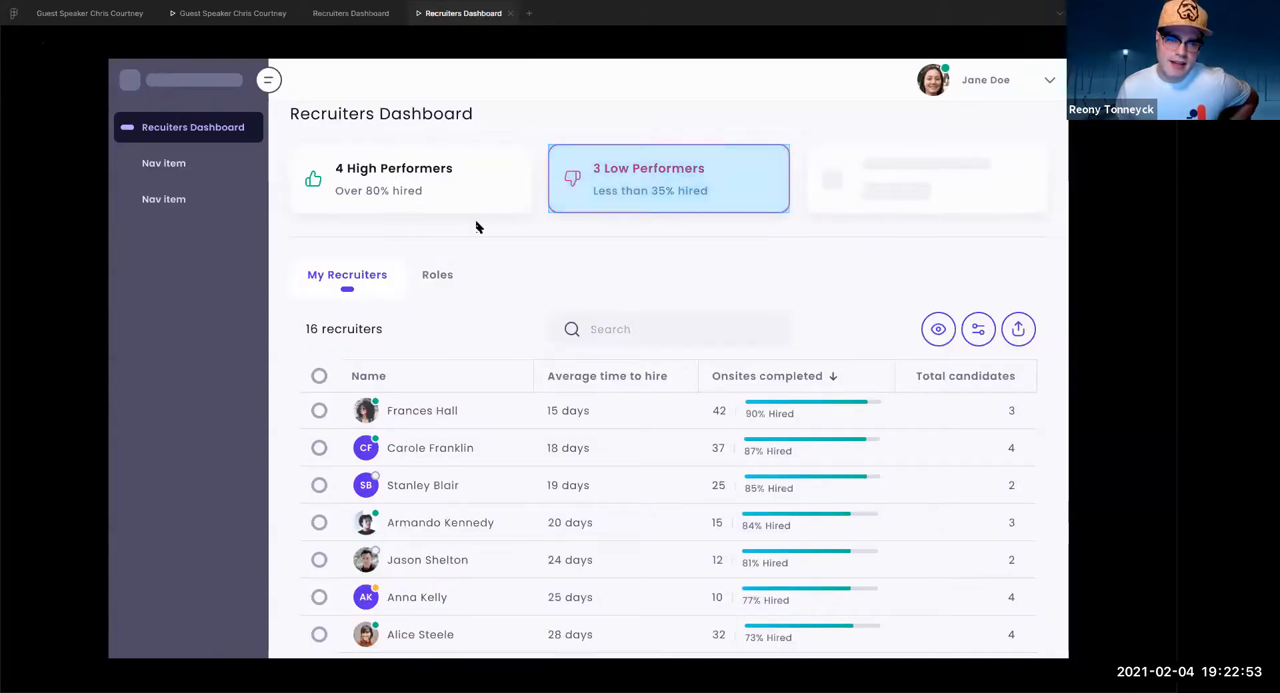
{"action": "left_click", "coordinate": [370, 23]}
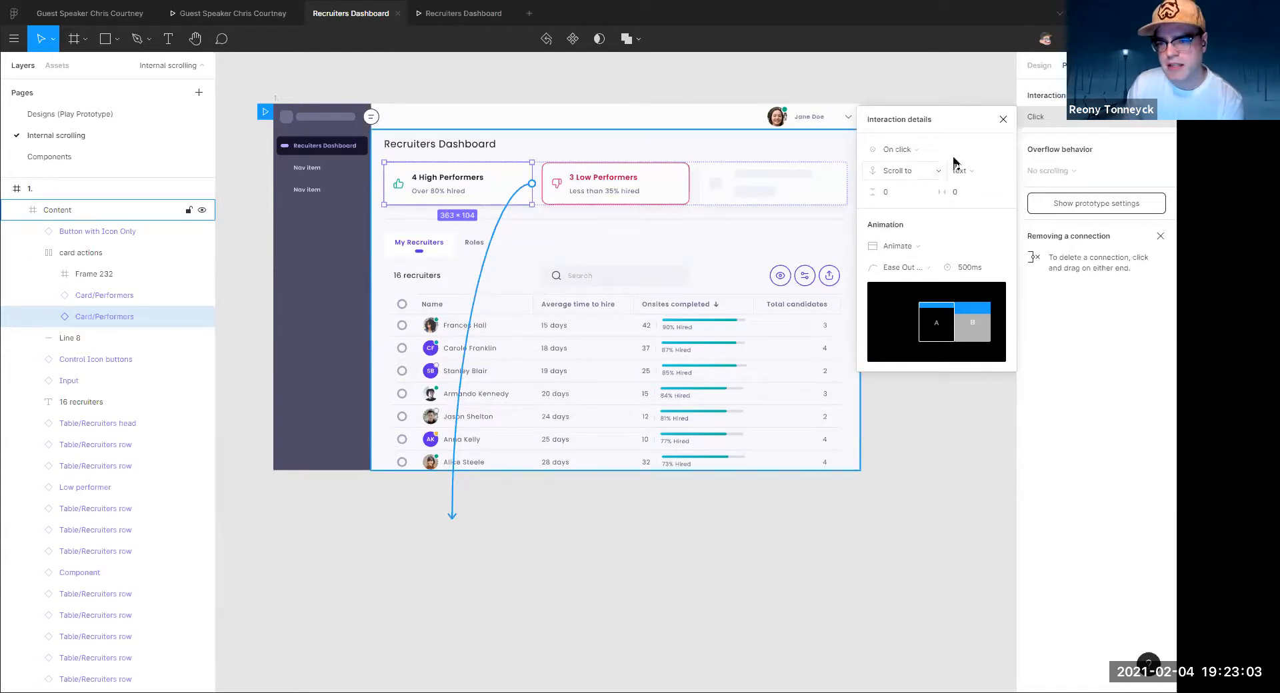
Delete the 4 High Performers card's Scroll to connection to the text layer
{"action": "left_click", "coordinate": [1002, 121]}
{"action": "left_click_drag", "start_coordinate": [532, 183], "coordinate": [861, 136]}
{"action": "left_click", "coordinate": [915, 133]}
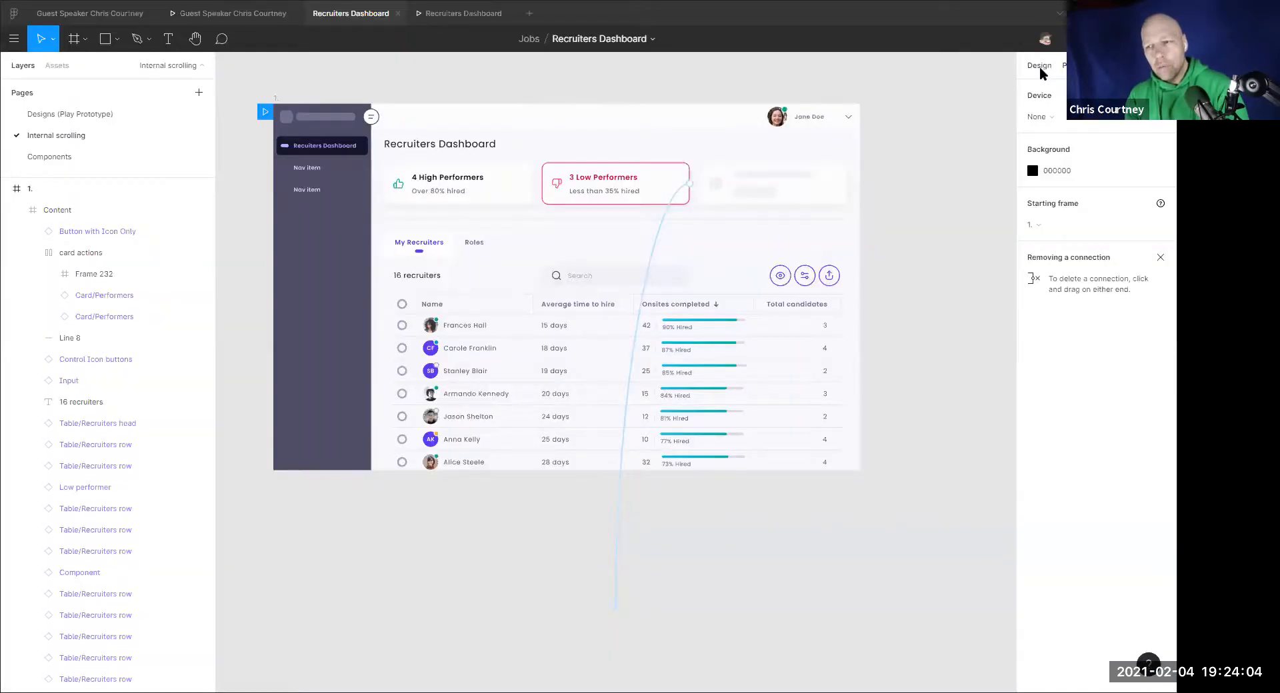
Place a copy of the 3 Low Performers card on the empty canvas above the dashboard frame
{"action": "left_click", "coordinate": [1040, 67]}
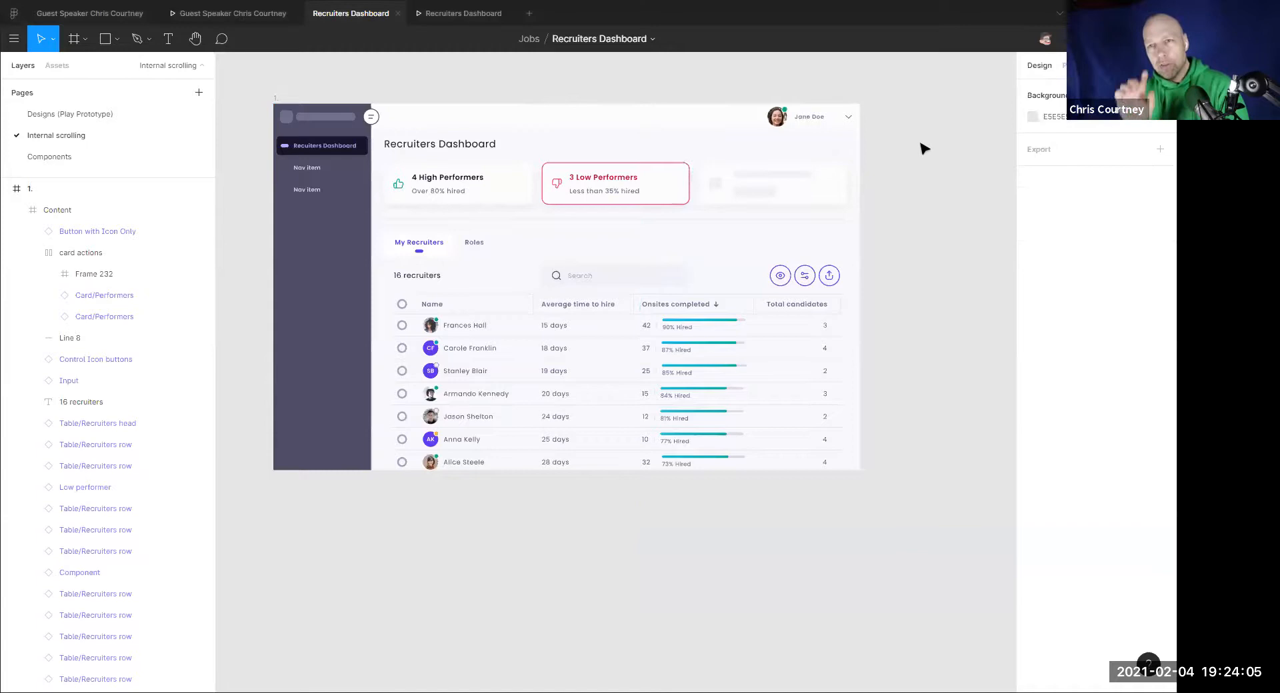
{"action": "scroll", "coordinate": [843, 166], "scroll_direction": "right", "scroll_amount": 3}
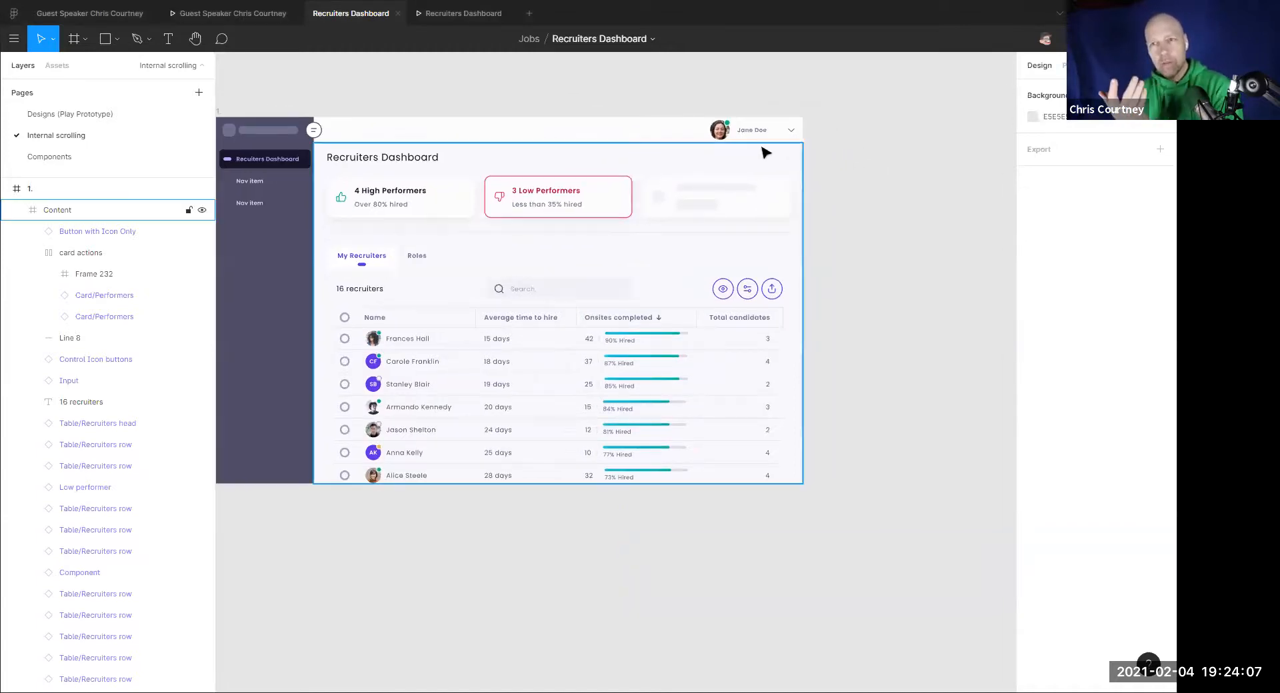
{"action": "scroll", "coordinate": [733, 333], "scroll_direction": "up", "scroll_amount": 5}
{"action": "scroll", "coordinate": [733, 333], "scroll_direction": "left", "scroll_amount": 4}
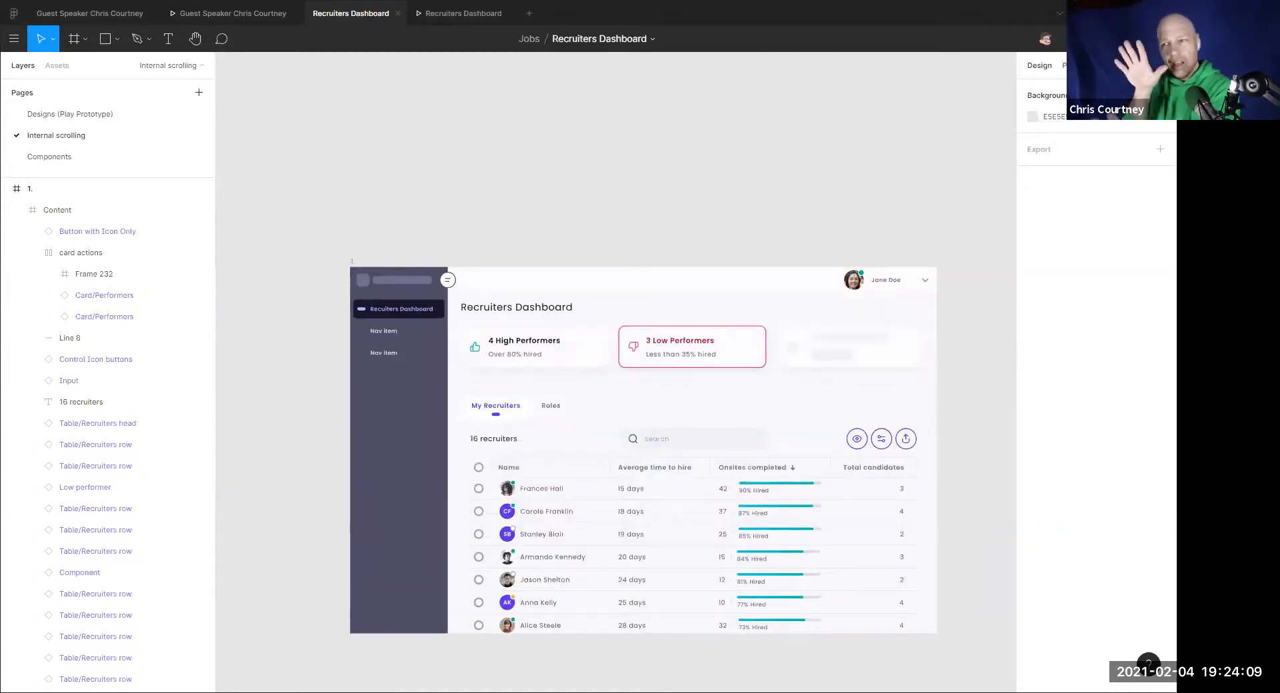
{"action": "left_click", "coordinate": [709, 360]}
{"action": "left_click", "coordinate": [709, 361]}
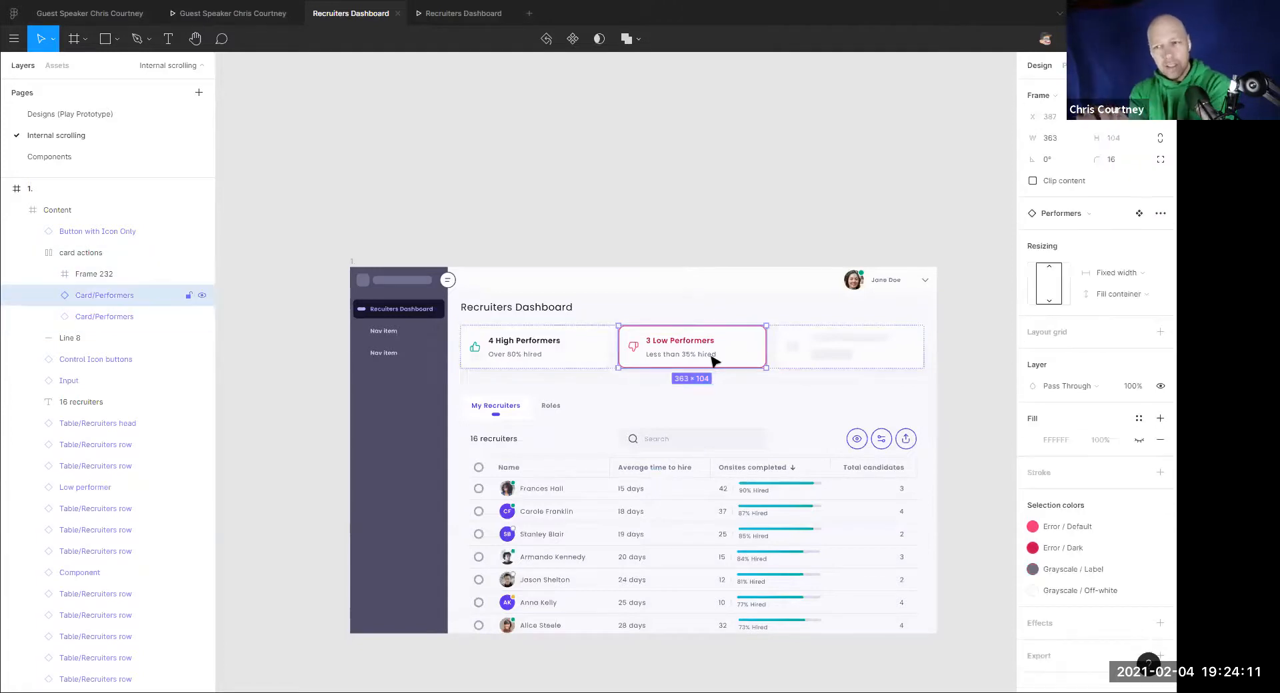
{"action": "left_click_drag", "start_coordinate": [669, 352], "coordinate": [414, 137]}
{"action": "scroll", "coordinate": [606, 143], "scroll_direction": "up", "scroll_amount": 4}
{"action": "scroll", "coordinate": [605, 142], "scroll_direction": "left", "scroll_amount": 3}
Make the copied 3 Low Performers card the prototype's starting frame and delete its connection
{"action": "left_click", "coordinate": [1080, 66]}
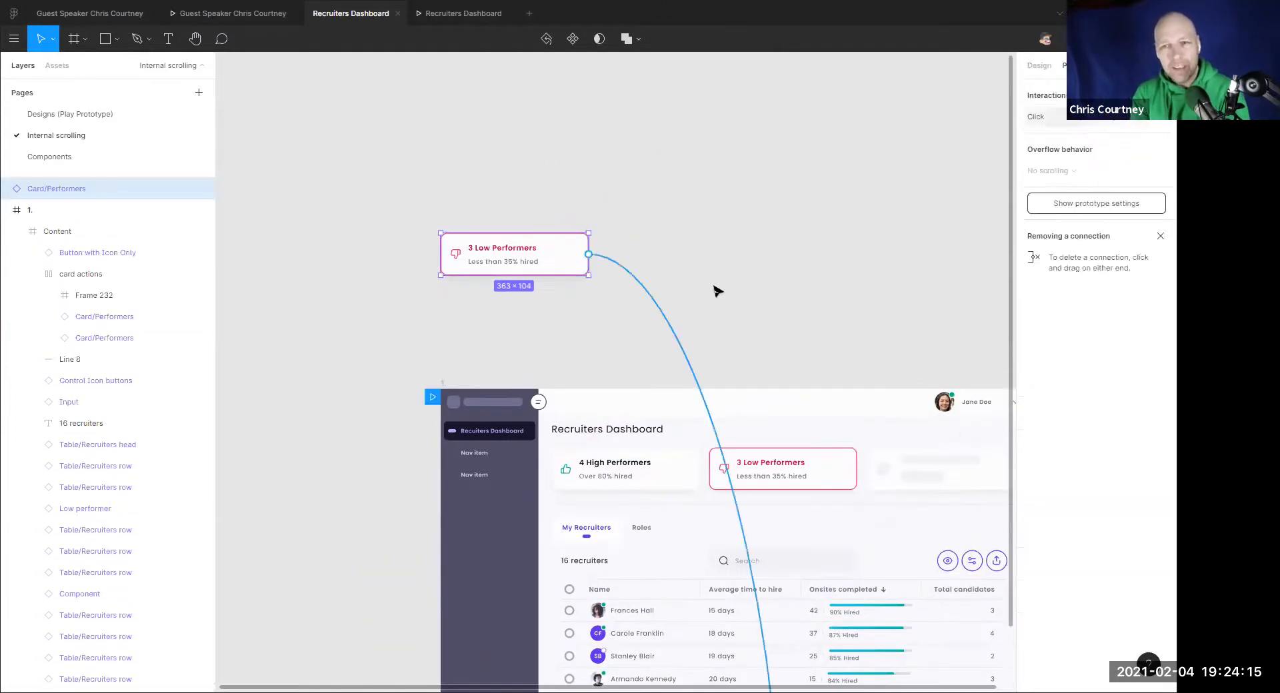
{"action": "left_click", "coordinate": [717, 289]}
{"action": "left_click_drag", "start_coordinate": [433, 396], "coordinate": [488, 255]}
{"action": "left_click", "coordinate": [620, 265]}
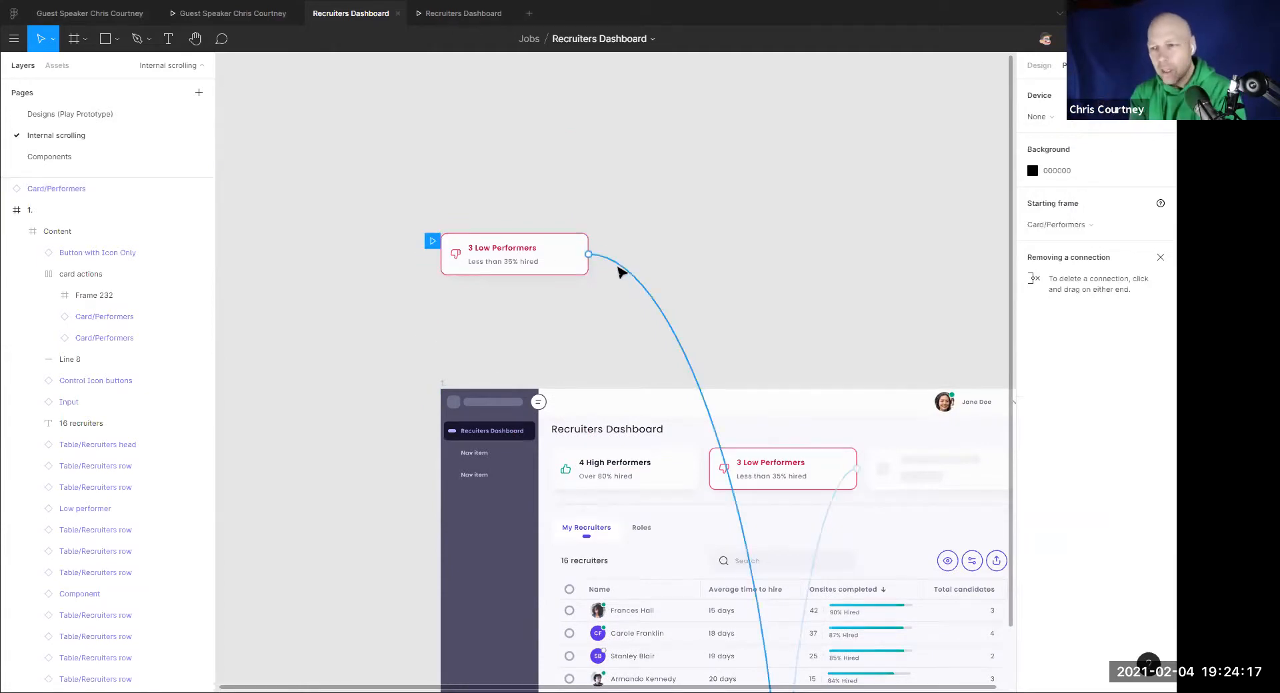
{"action": "key", "text": "Escape"}
Duplicate the copied 3 Low Performers card beside itself at X 462, Y 1955, undoing the stray resize
{"action": "scroll", "coordinate": [585, 220], "scroll_direction": "up", "scroll_amount": 3}
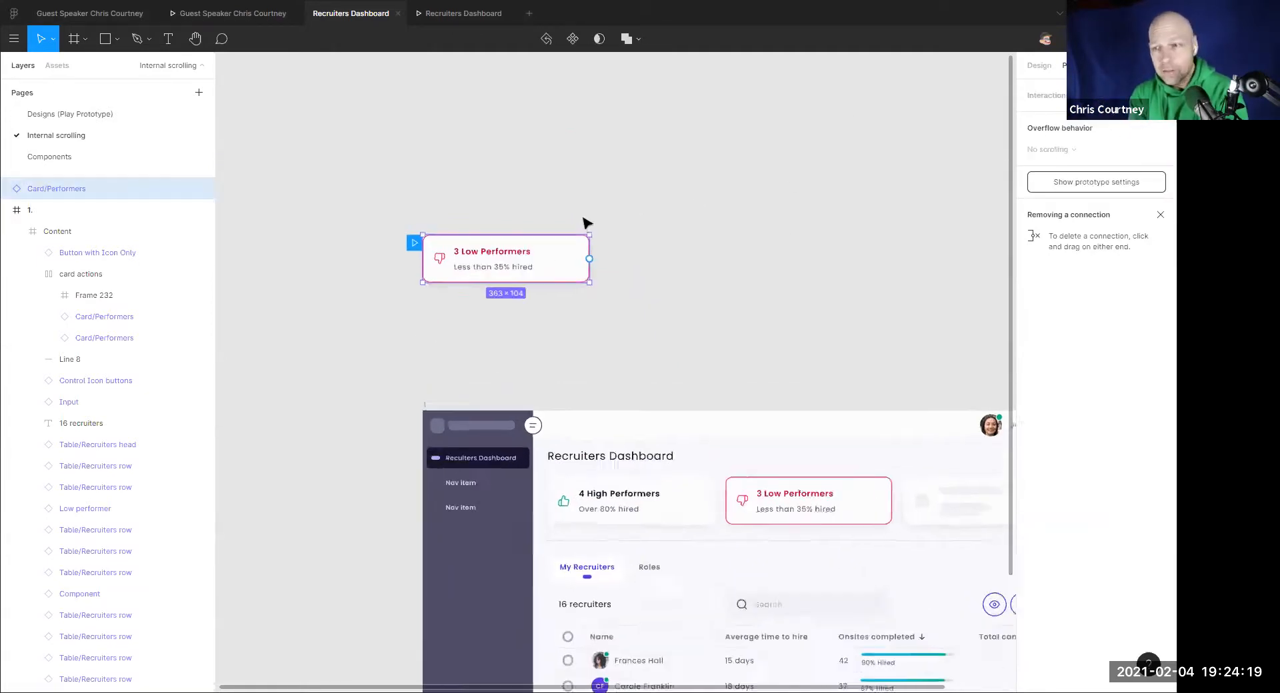
{"action": "left_click", "coordinate": [1026, 66]}
{"action": "left_click_drag", "start_coordinate": [508, 274], "coordinate": [733, 275]}
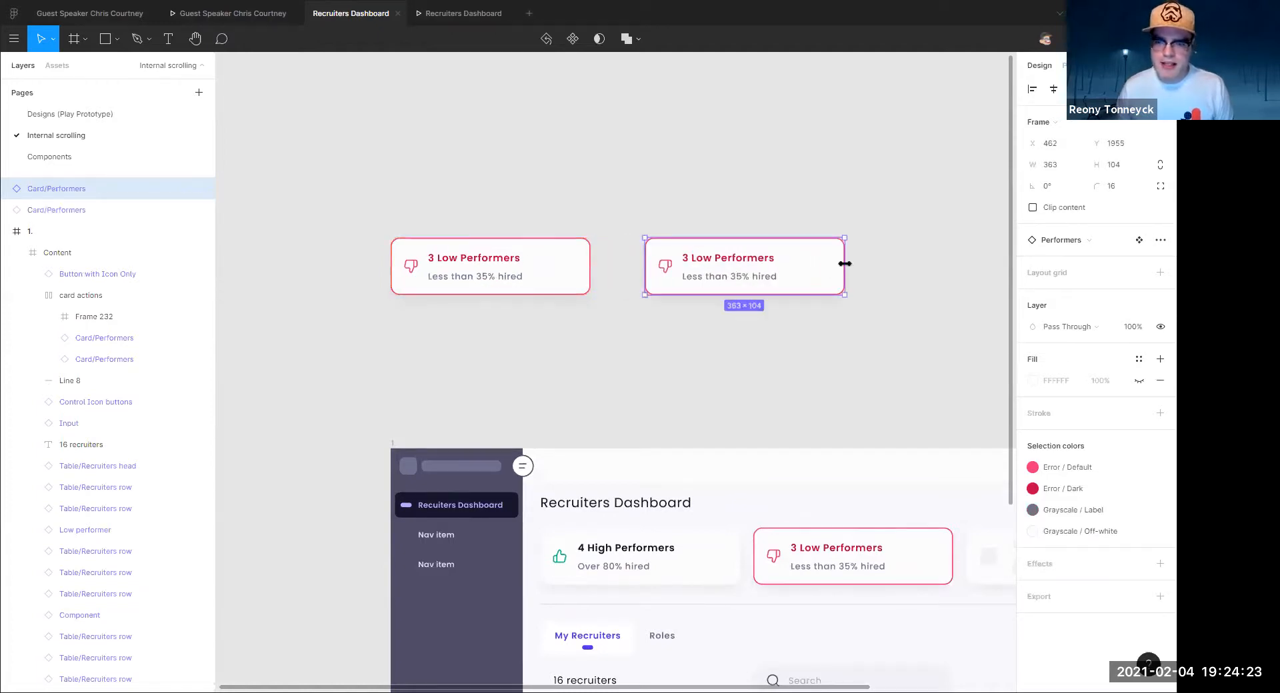
{"action": "left_click_drag", "start_coordinate": [845, 264], "coordinate": [836, 293]}
{"action": "key", "text": "ctrl+z"}
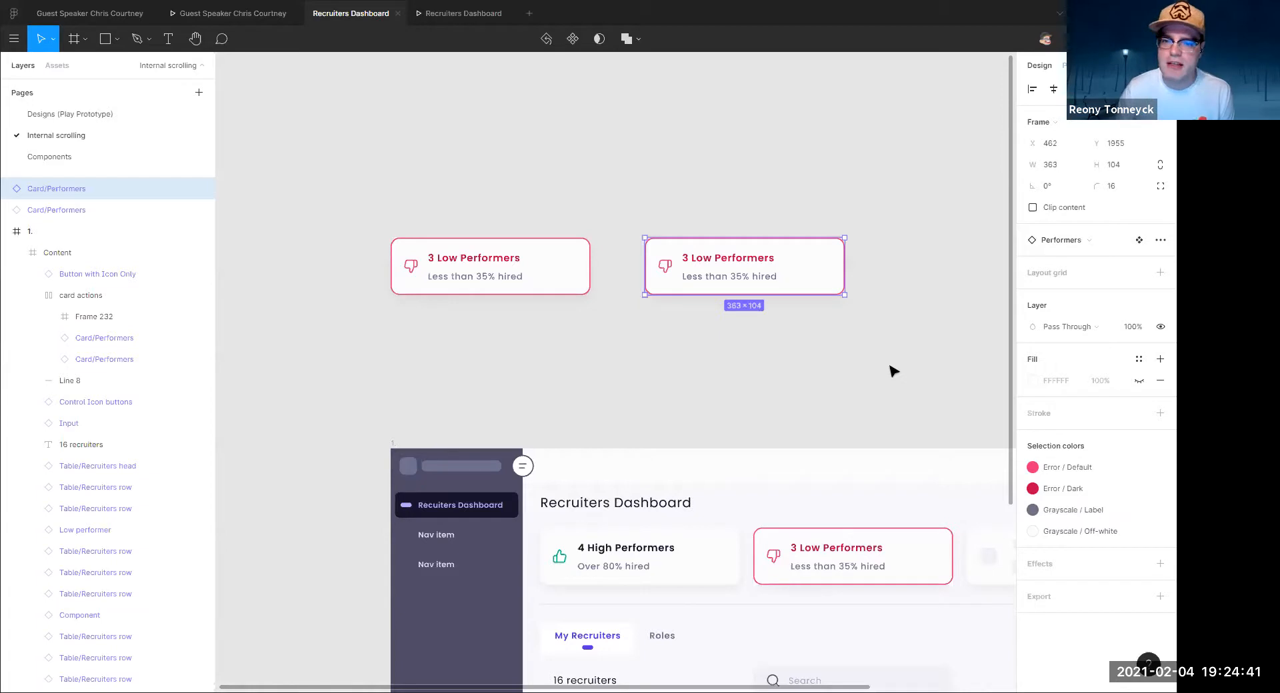
Set the easing of the Scroll to interaction on the dashboard's 3 Low Performers card to Custom
{"action": "left_click", "coordinate": [1127, 66]}
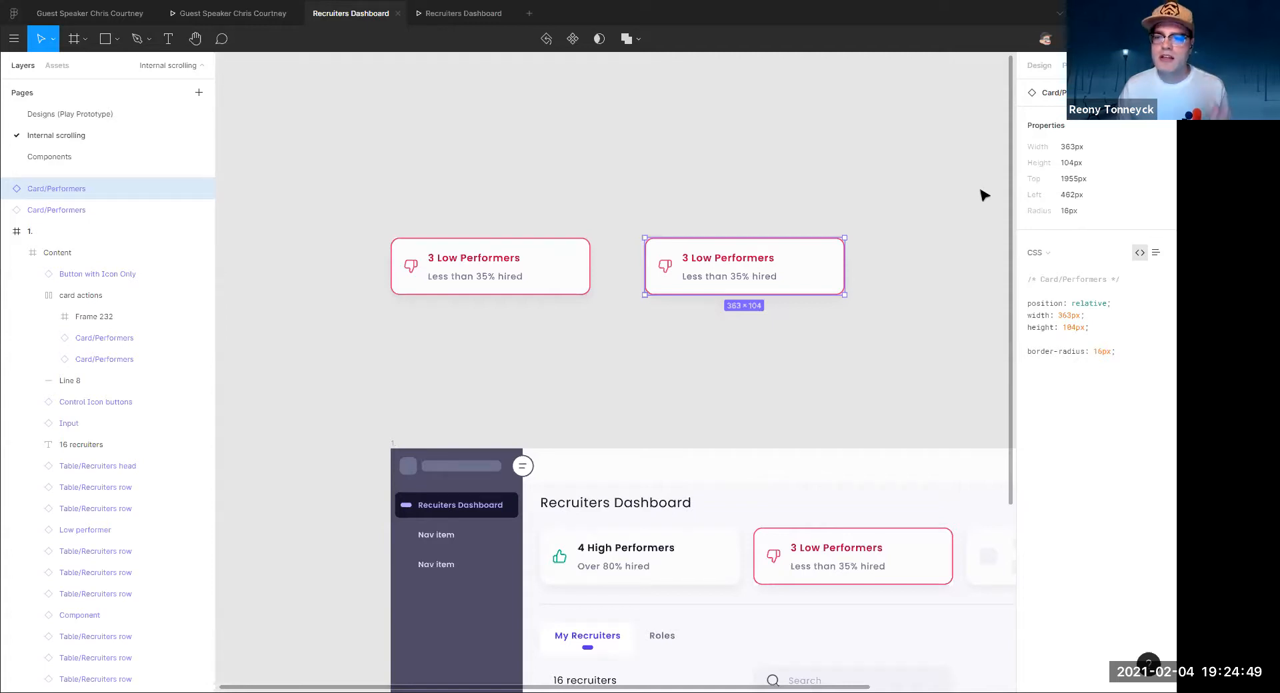
{"action": "scroll", "coordinate": [882, 360], "scroll_direction": "down", "scroll_amount": 5}
{"action": "scroll", "coordinate": [882, 360], "scroll_direction": "right", "scroll_amount": 3}
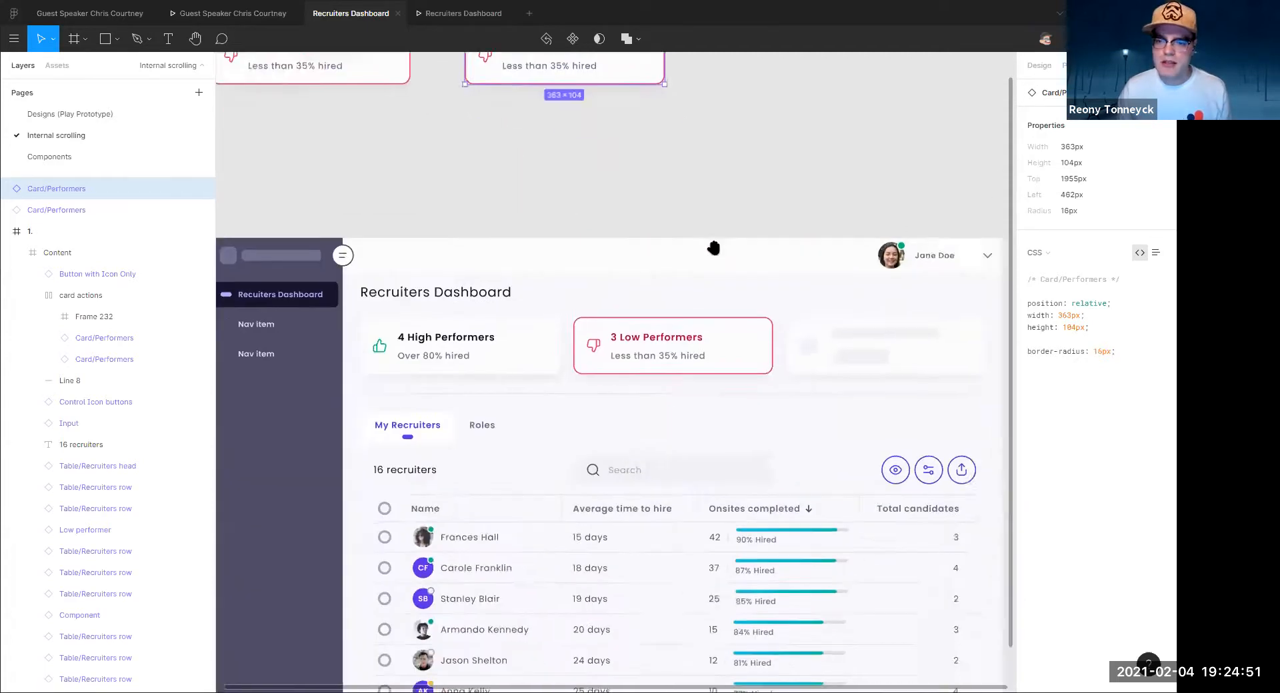
{"action": "left_click", "coordinate": [693, 105]}
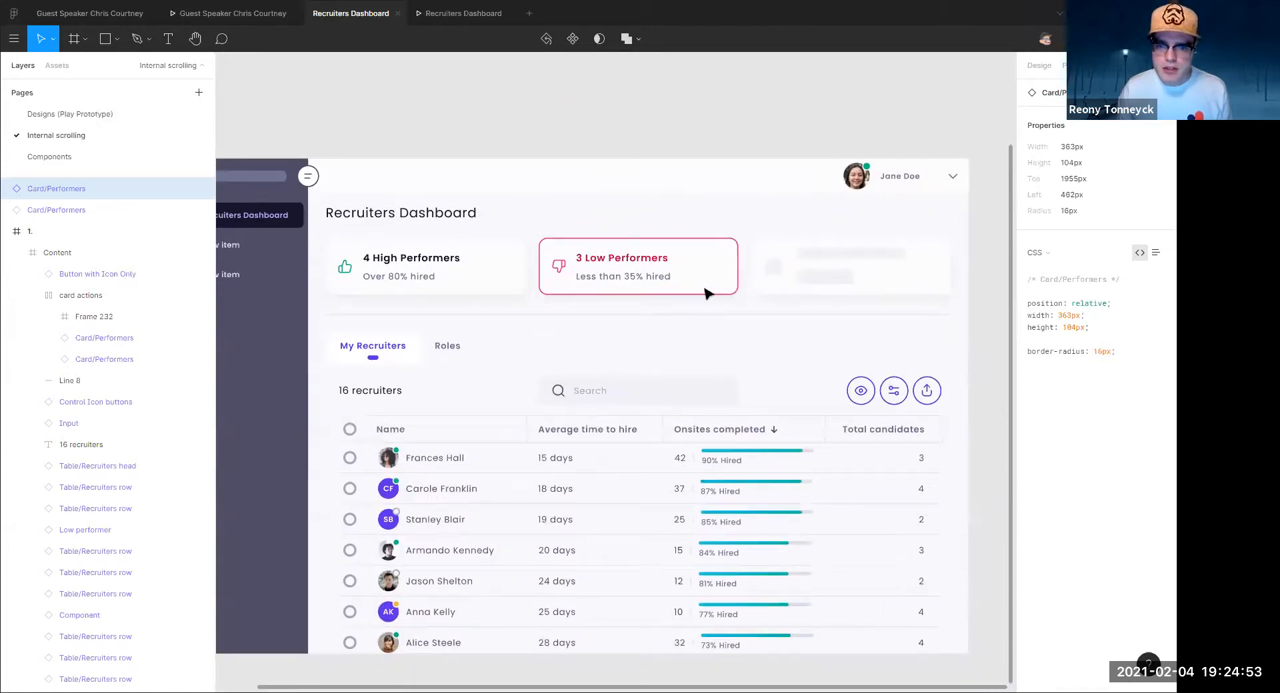
{"action": "left_click", "coordinate": [705, 289]}
{"action": "left_click", "coordinate": [911, 270]}
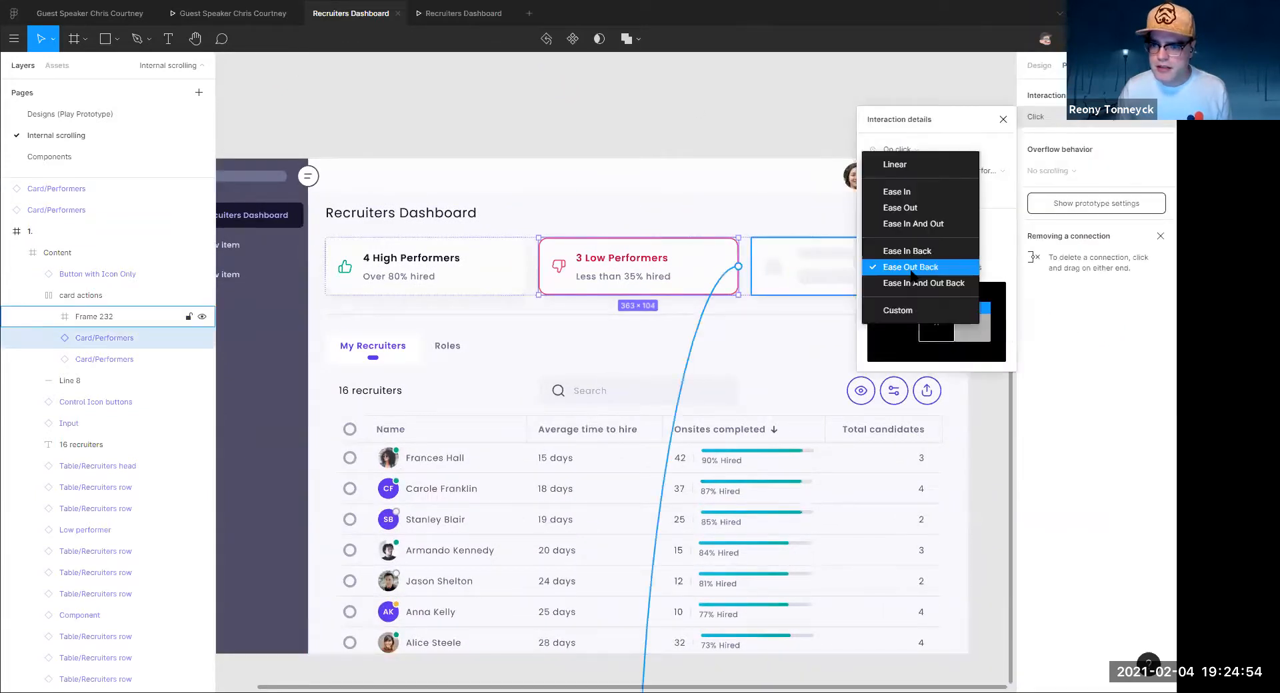
{"action": "left_click", "coordinate": [914, 311]}
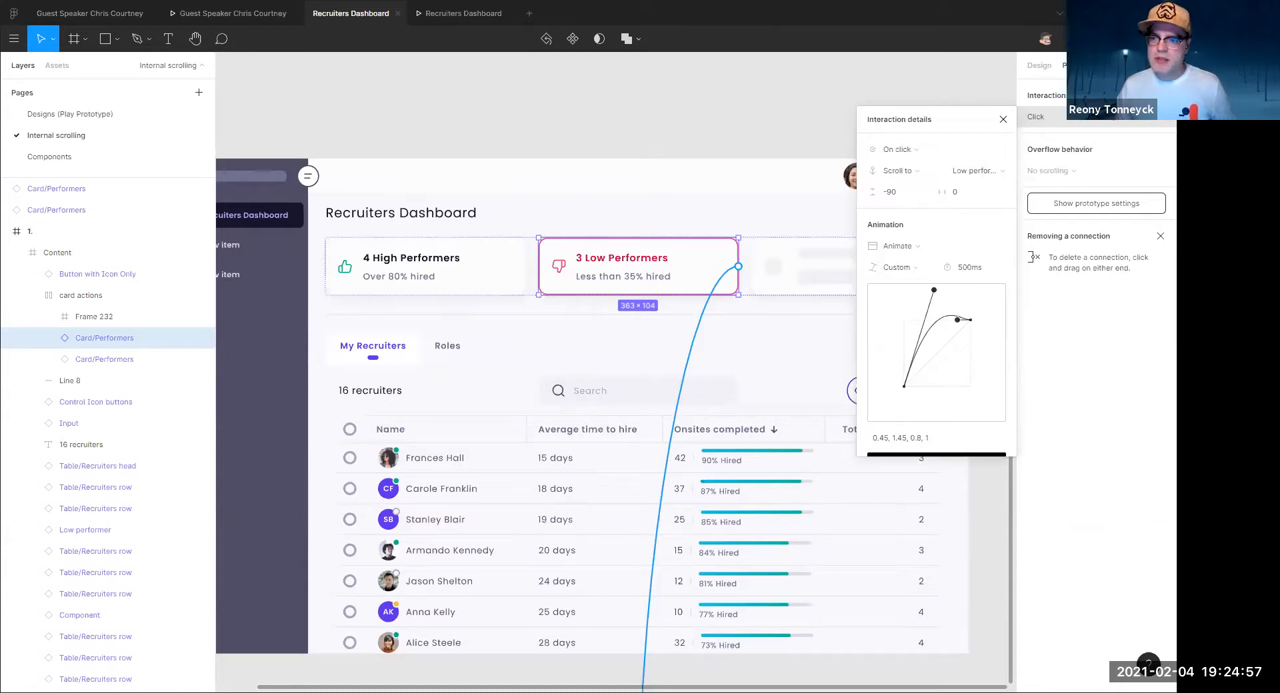
Inspect the dashboard's 3 Low Performers card for its animation curve and duration, and return to its design properties
{"action": "left_click", "coordinate": [1120, 66]}
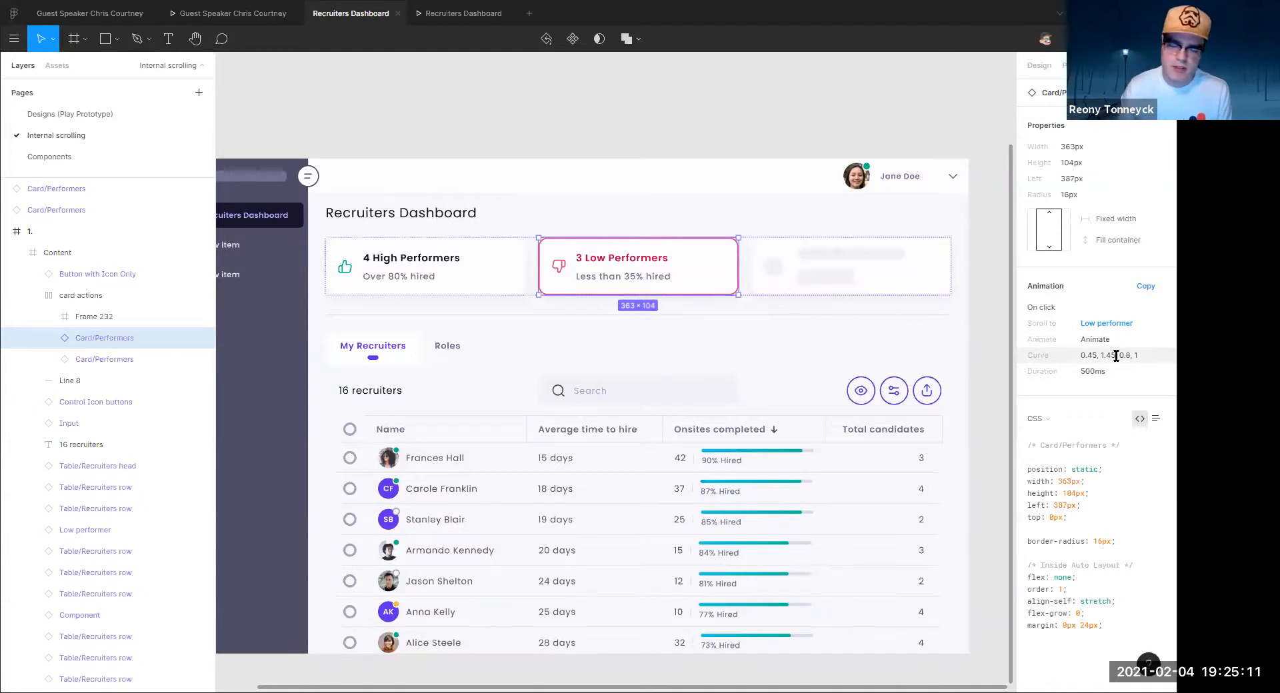
{"action": "left_click", "coordinate": [1038, 65]}
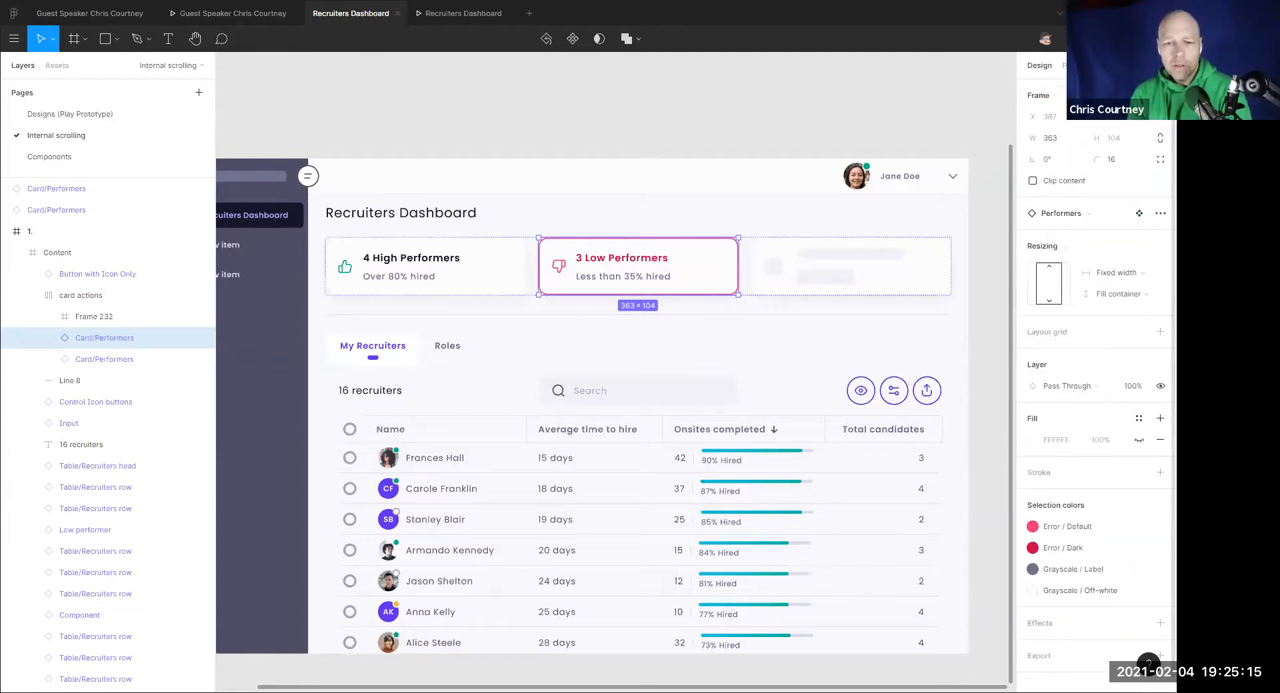
{"action": "left_click_drag", "start_coordinate": [531, 134], "coordinate": [828, 357]}
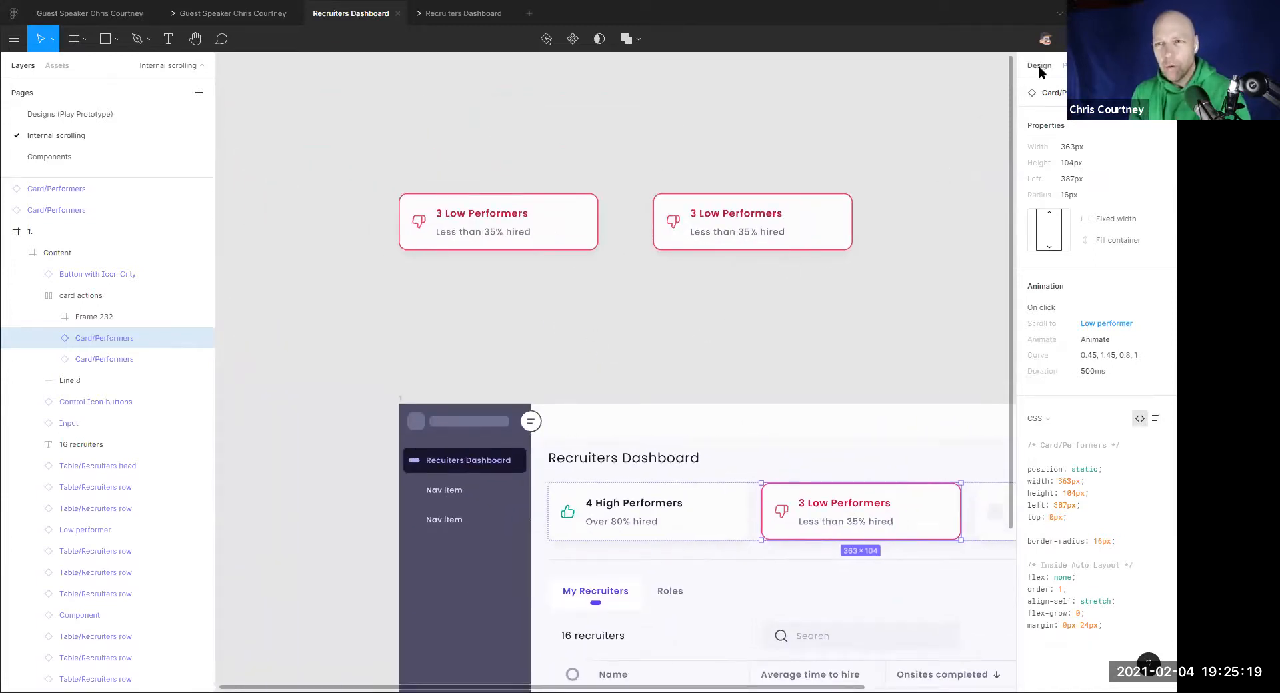
{"action": "left_click", "coordinate": [1038, 66]}
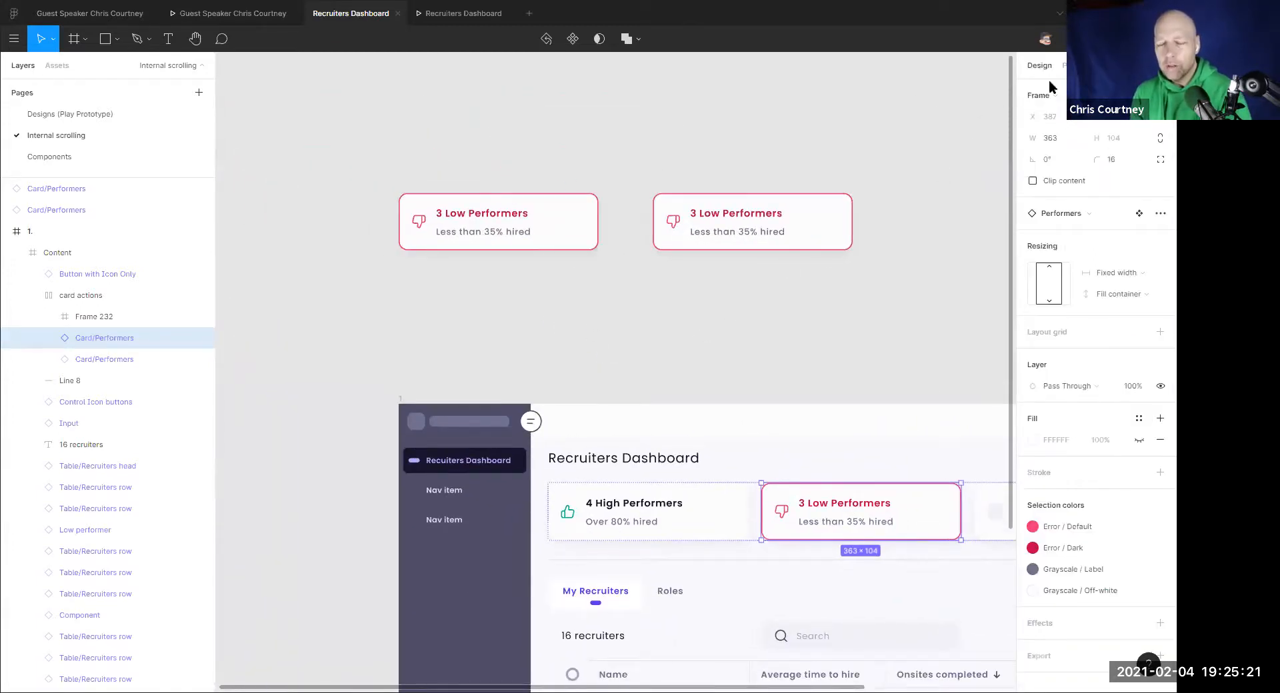
Connect the first 3 Low Performers copy to the second with an on-click Navigate to interaction using Instant animation
{"action": "left_click", "coordinate": [1078, 66]}
{"action": "left_click", "coordinate": [527, 230]}
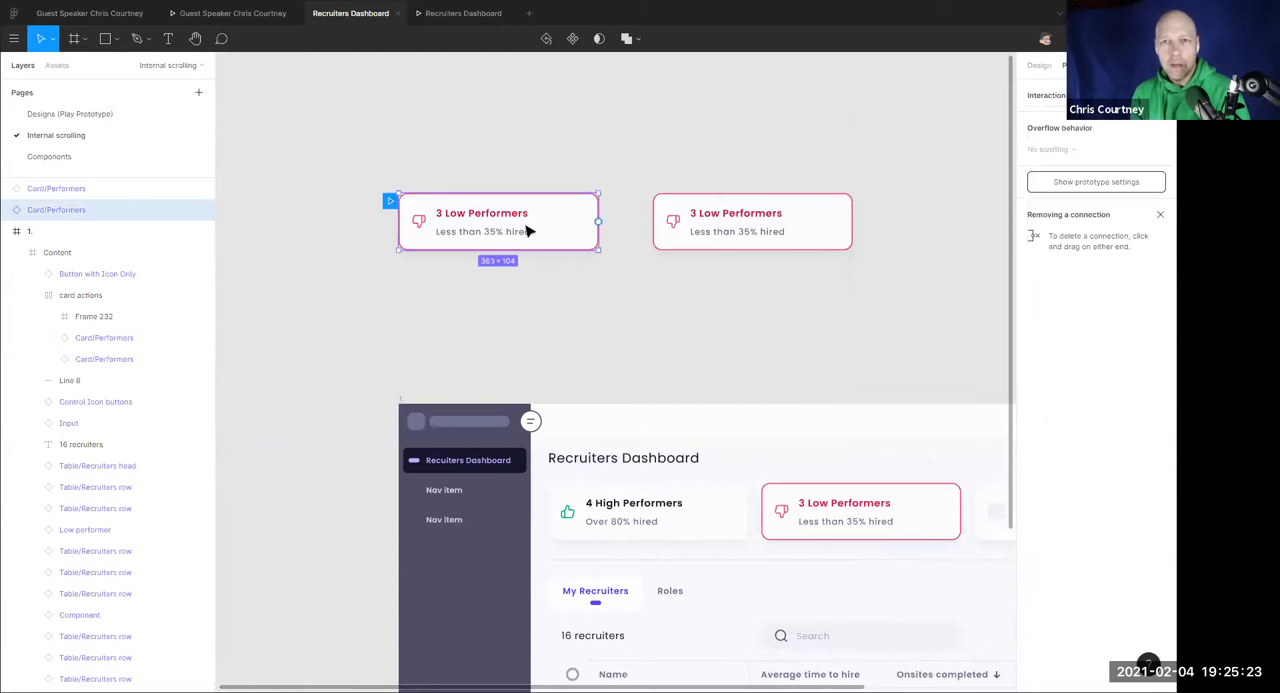
{"action": "left_click_drag", "start_coordinate": [598, 223], "coordinate": [662, 227]}
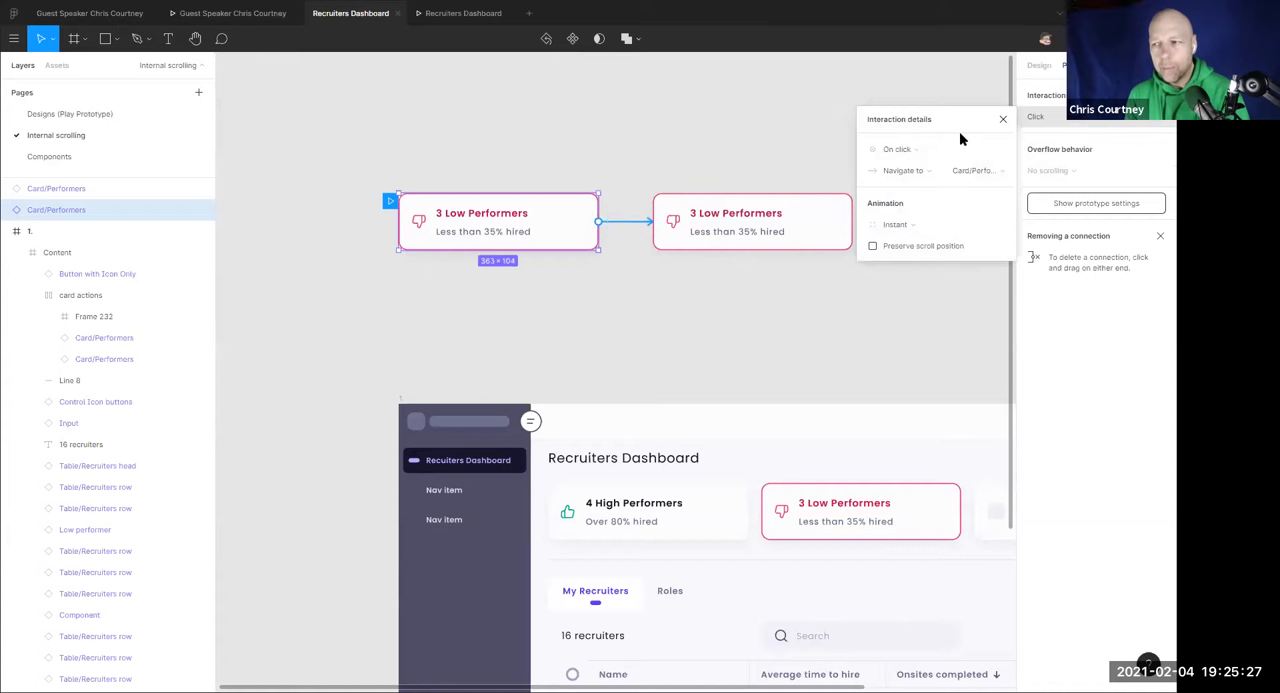
Rotate the second 3 Low Performers copy to -90°
{"action": "left_click", "coordinate": [1038, 65]}
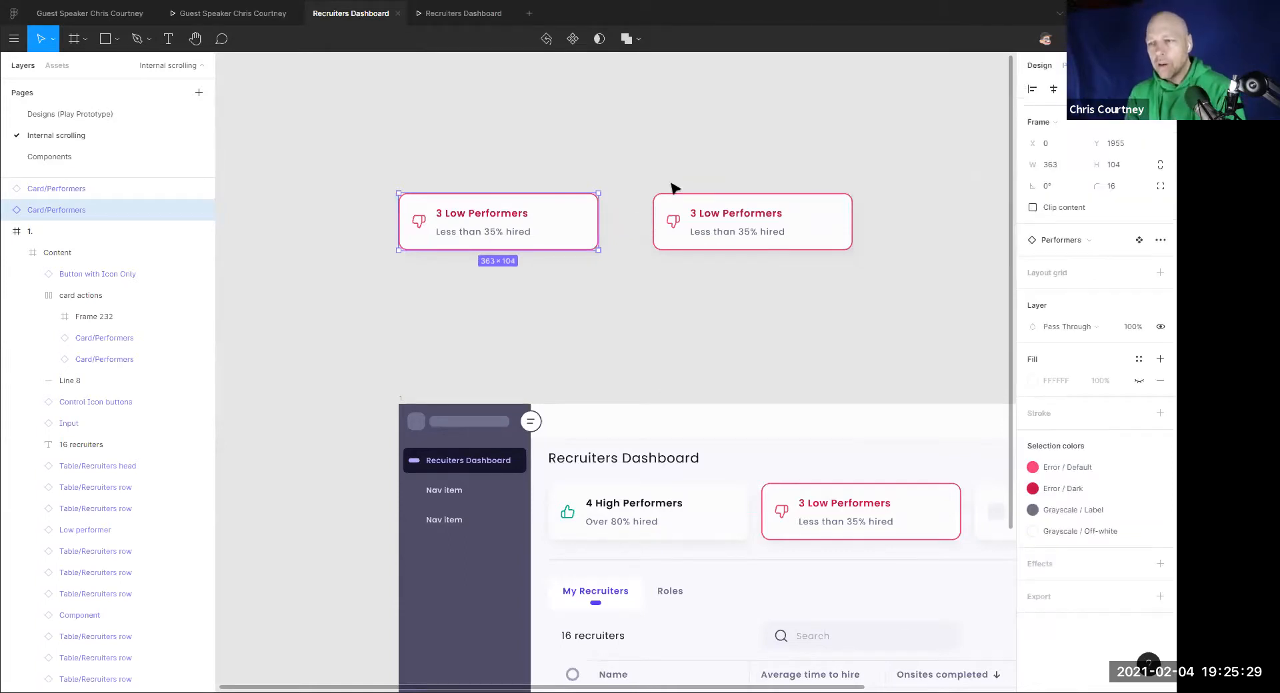
{"action": "left_click", "coordinate": [763, 232]}
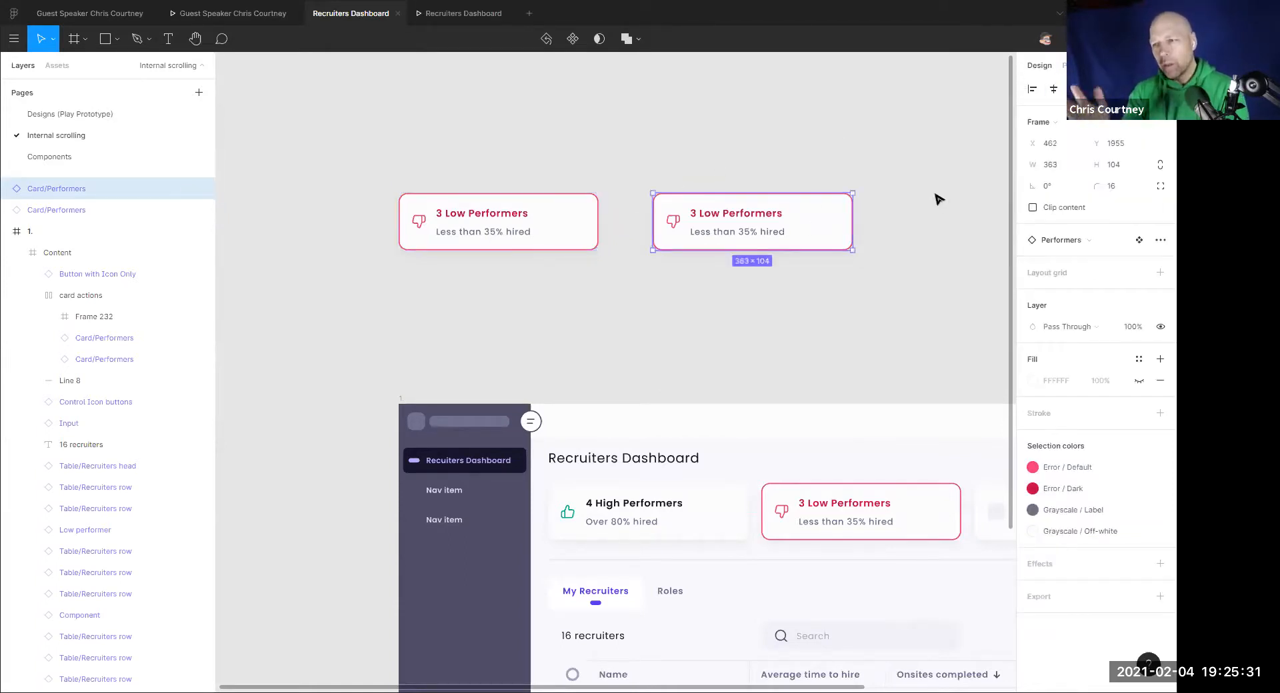
{"action": "left_click_drag", "start_coordinate": [863, 200], "coordinate": [774, 331]}
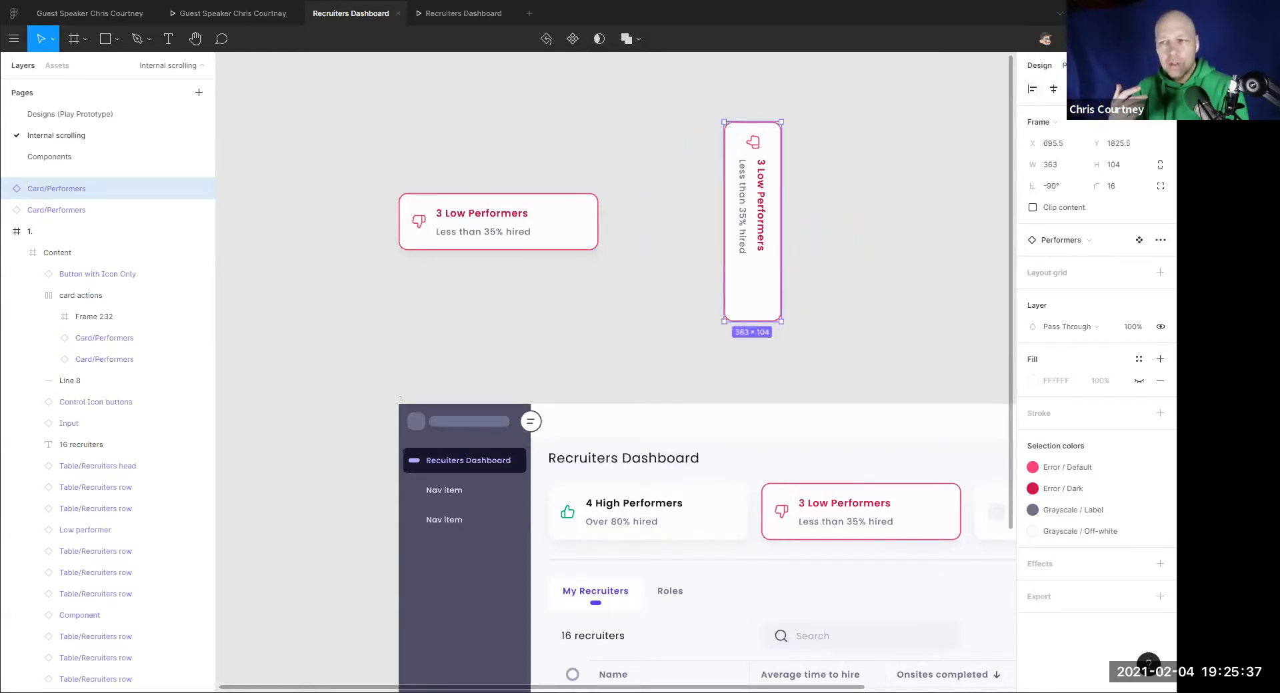
Set the animation of the connection from the upright copy to the rotated copy to Smart animate
{"action": "key", "text": "shift+e"}
{"action": "left_click_drag", "start_coordinate": [598, 221], "coordinate": [739, 223]}
{"action": "left_click", "coordinate": [890, 227]}
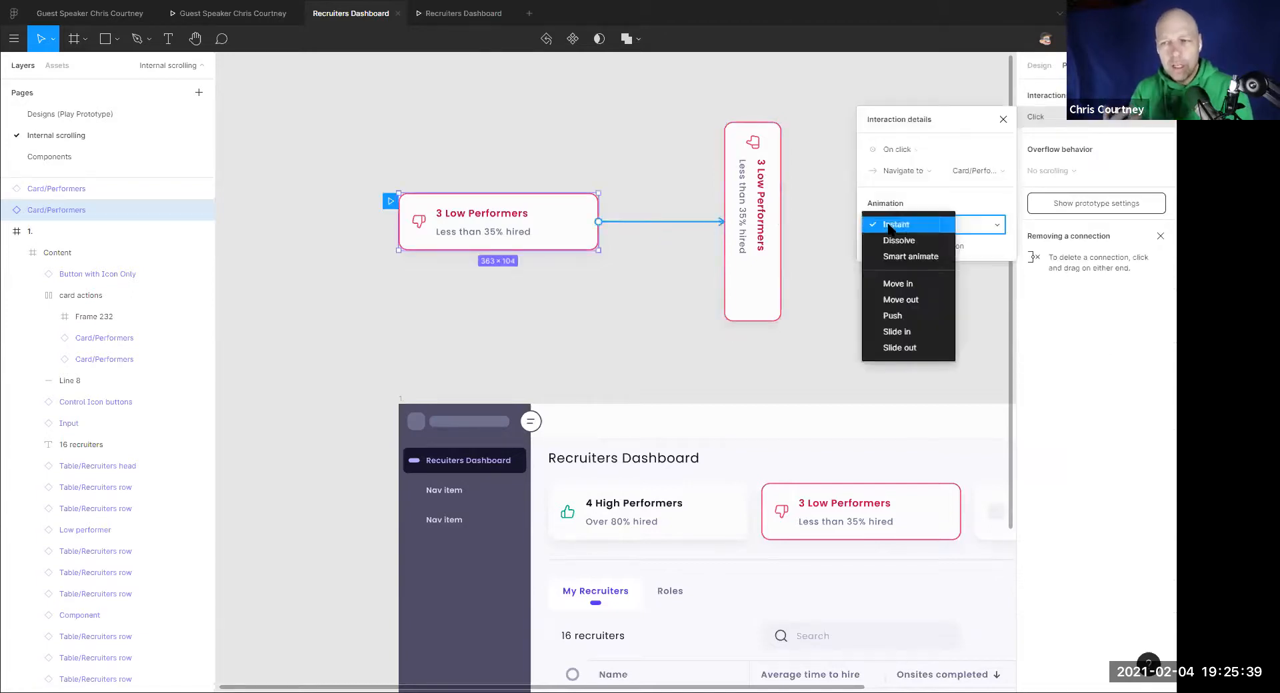
{"action": "left_click", "coordinate": [910, 257]}
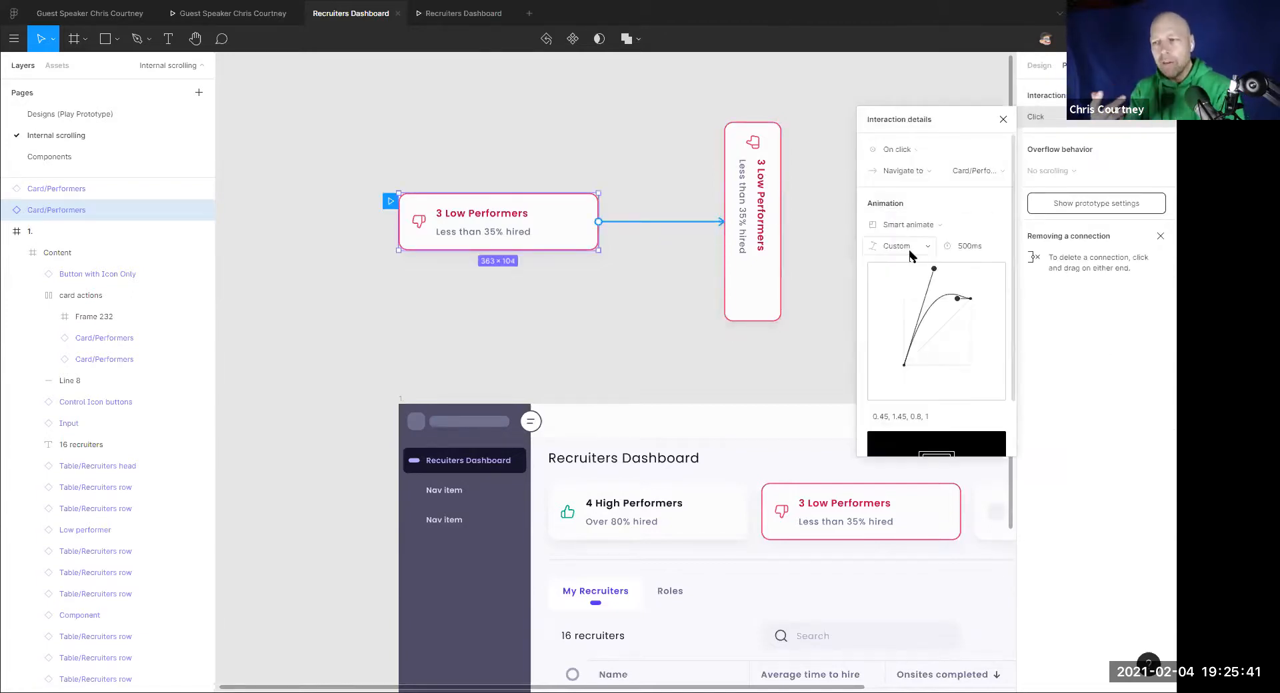
Try several easing options for the Smart animate transition and settle on Ease Out Back
{"action": "left_click", "coordinate": [911, 252]}
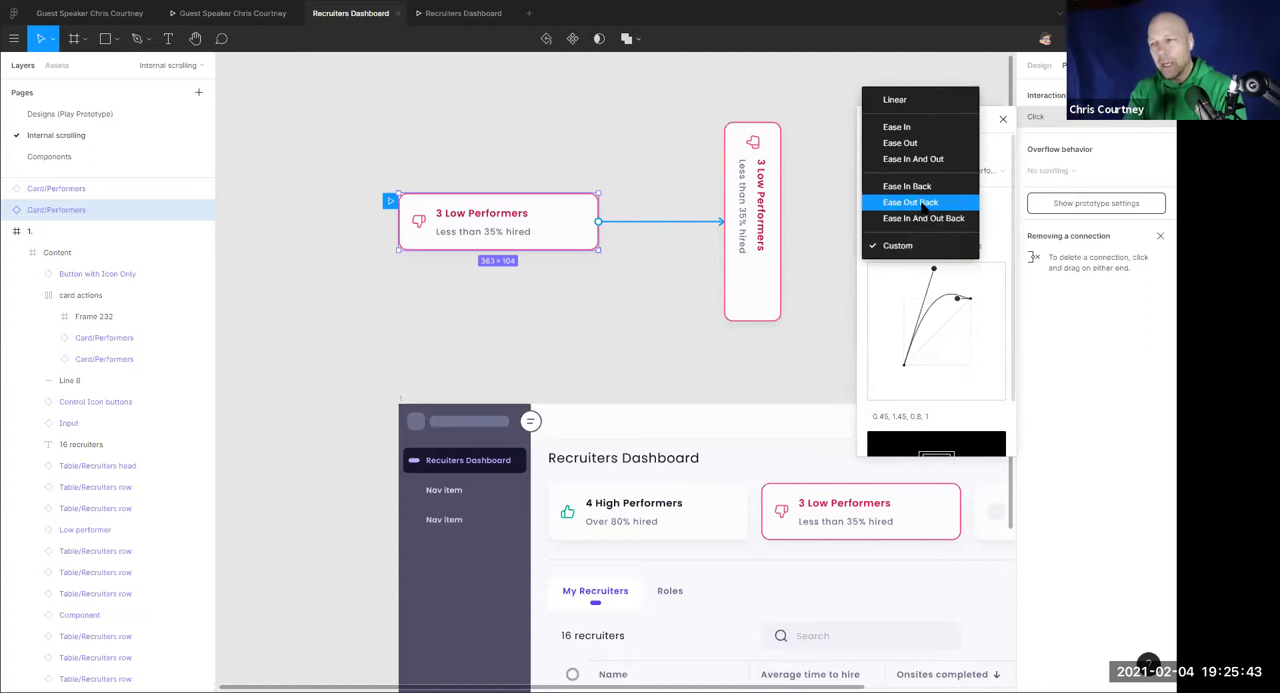
{"action": "left_click", "coordinate": [923, 209]}
{"action": "left_click", "coordinate": [909, 246]}
{"action": "left_click", "coordinate": [914, 231]}
{"action": "left_click", "coordinate": [912, 247]}
{"action": "left_click", "coordinate": [919, 280]}
{"action": "left_click", "coordinate": [916, 246]}
{"action": "left_click", "coordinate": [910, 174]}
Set the Smart animate transition's duration to 300 ms and close the interaction details
{"action": "left_click", "coordinate": [963, 246]}
{"action": "type", "text": "300"}
{"action": "key", "text": "Return"}
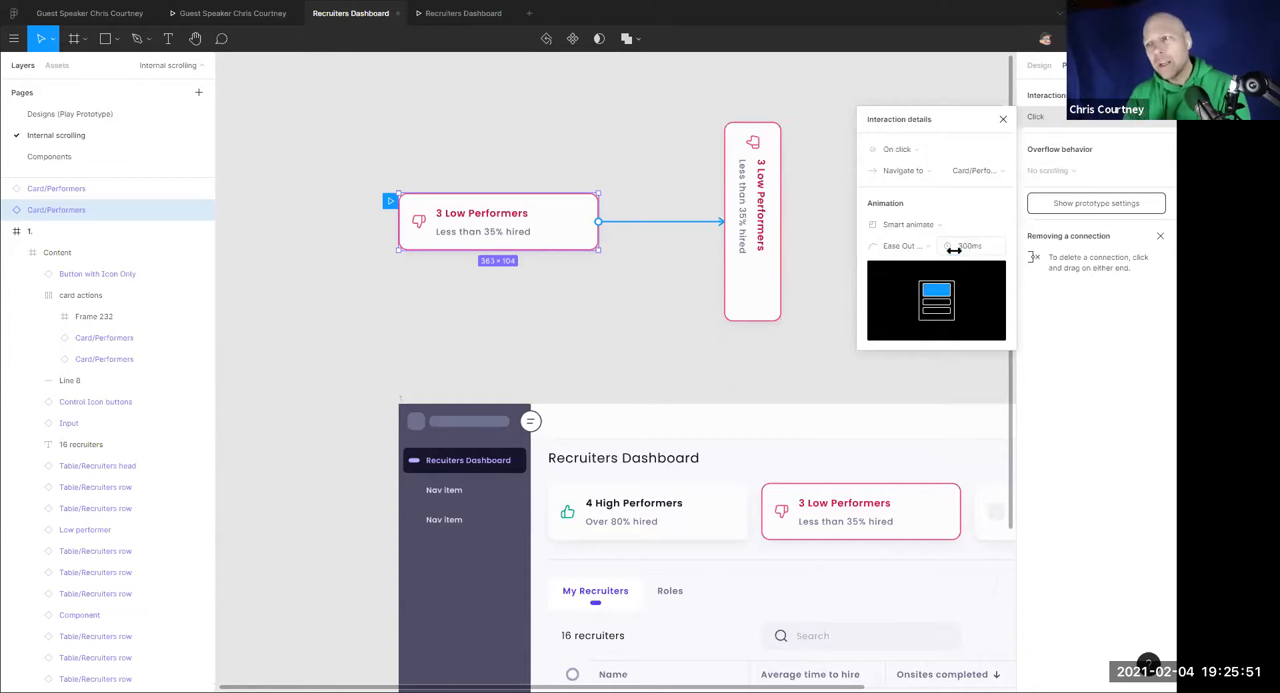
{"action": "left_click", "coordinate": [1002, 119]}
{"action": "left_click", "coordinate": [889, 109]}
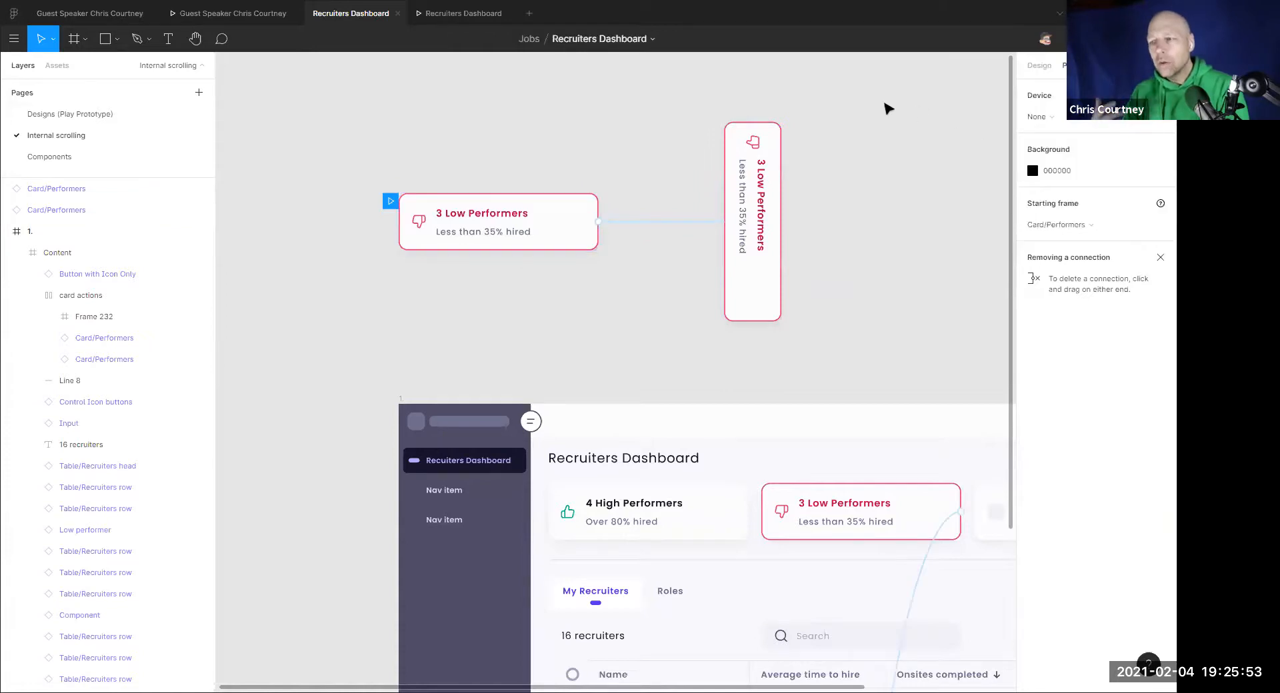
Play the card rotation transition in the prototype preview and return to the design file
{"action": "left_click", "coordinate": [469, 15]}
{"action": "left_click", "coordinate": [594, 346]}
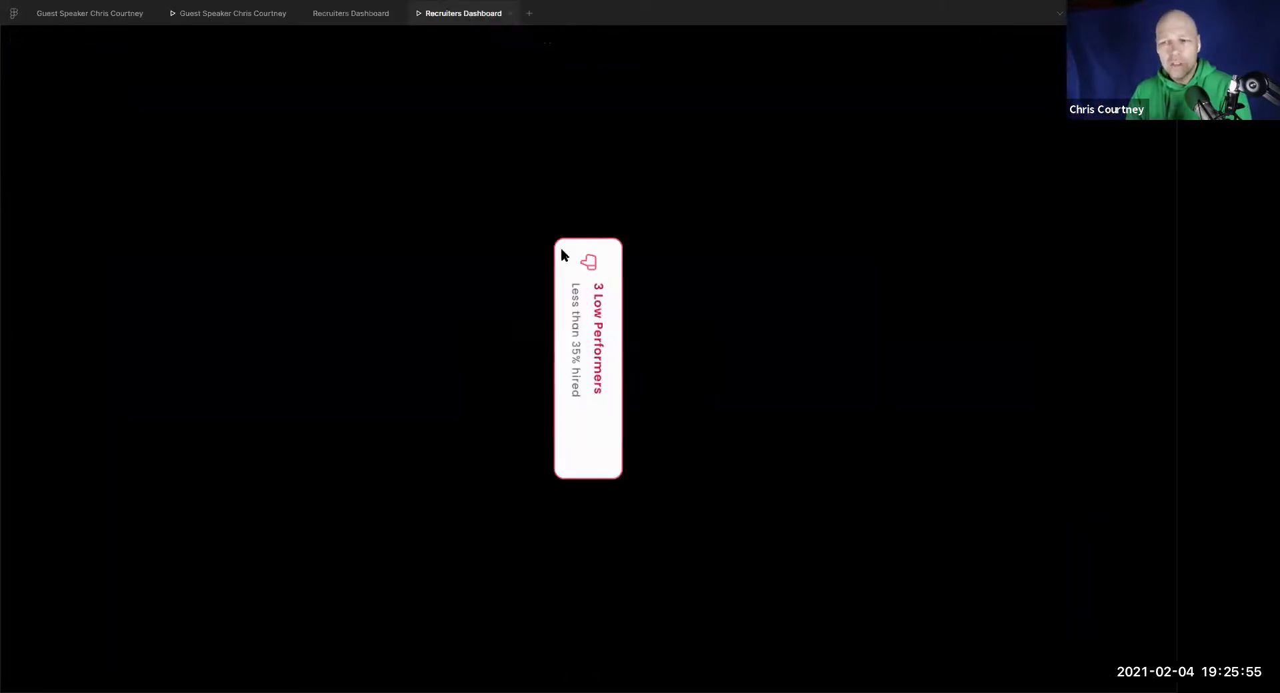
{"action": "left_click", "coordinate": [351, 13]}
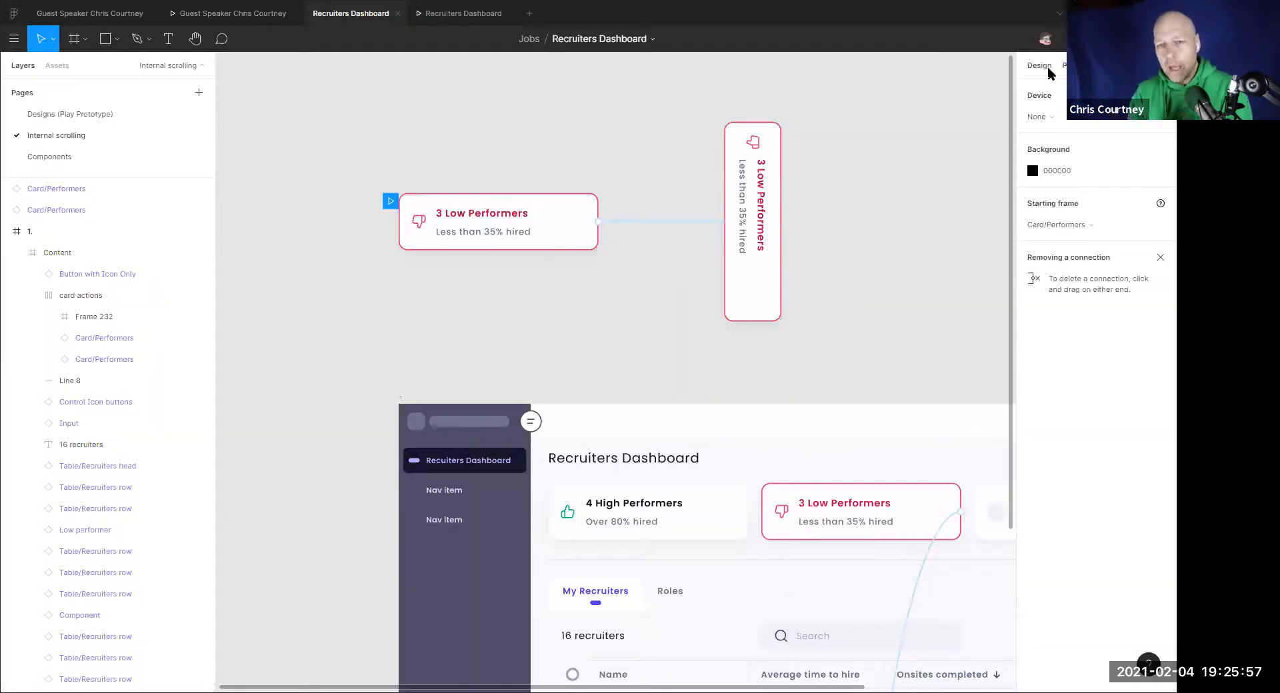
Select the rotated 3 Low Performers copy and collapse all expanded layers in the layer list
{"action": "left_click", "coordinate": [757, 172]}
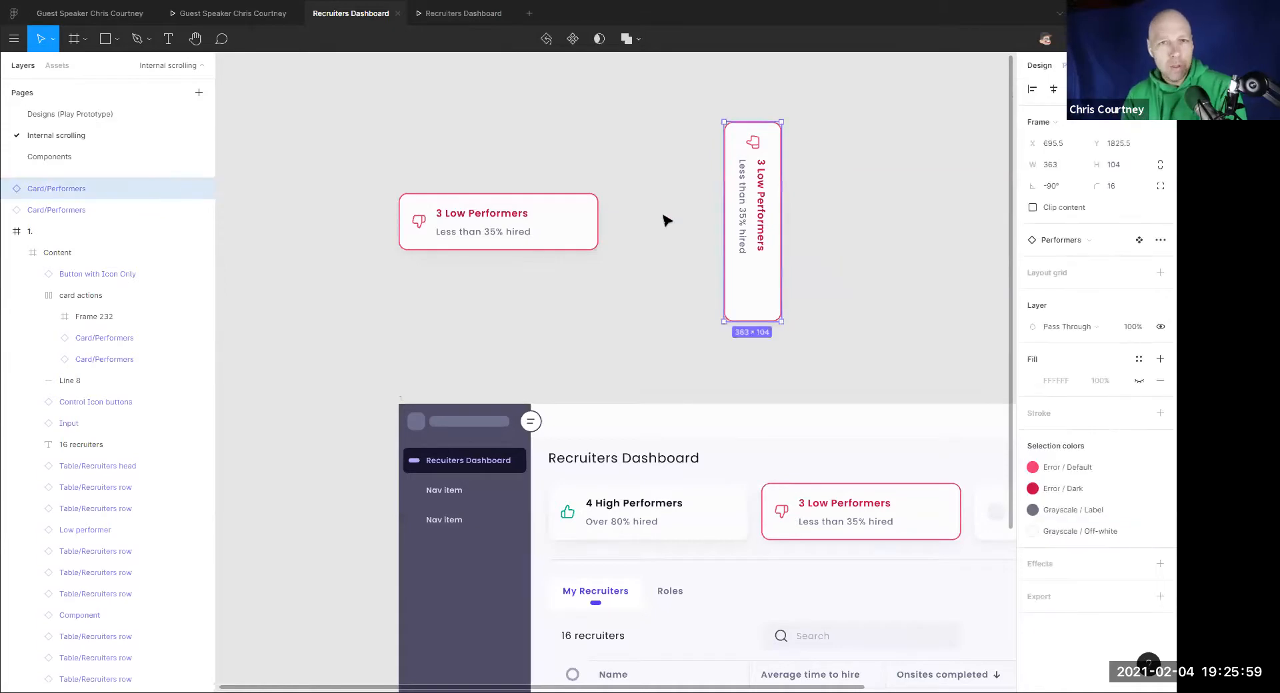
{"action": "key", "text": "alt+l"}
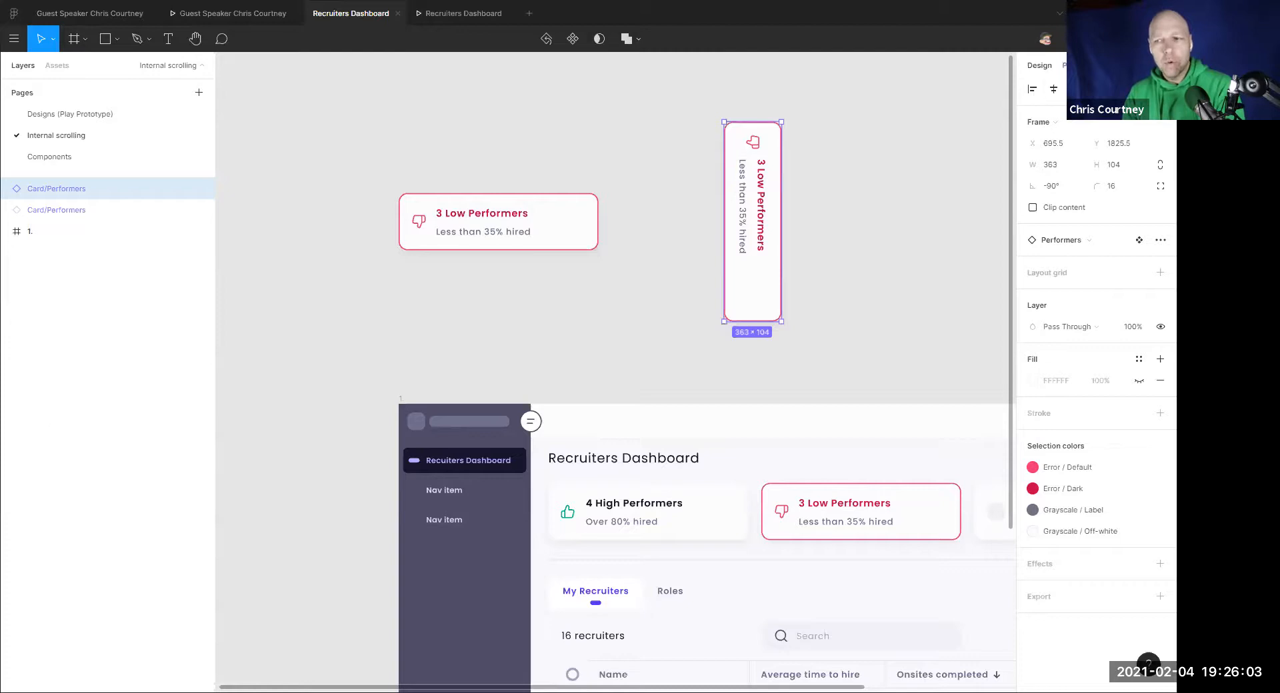
Review the interaction details and available actions of the connection between the two 3 Low Performers cards, then close the details
{"action": "left_click", "coordinate": [1078, 65]}
{"action": "left_click", "coordinate": [859, 217]}
{"action": "left_click", "coordinate": [668, 228]}
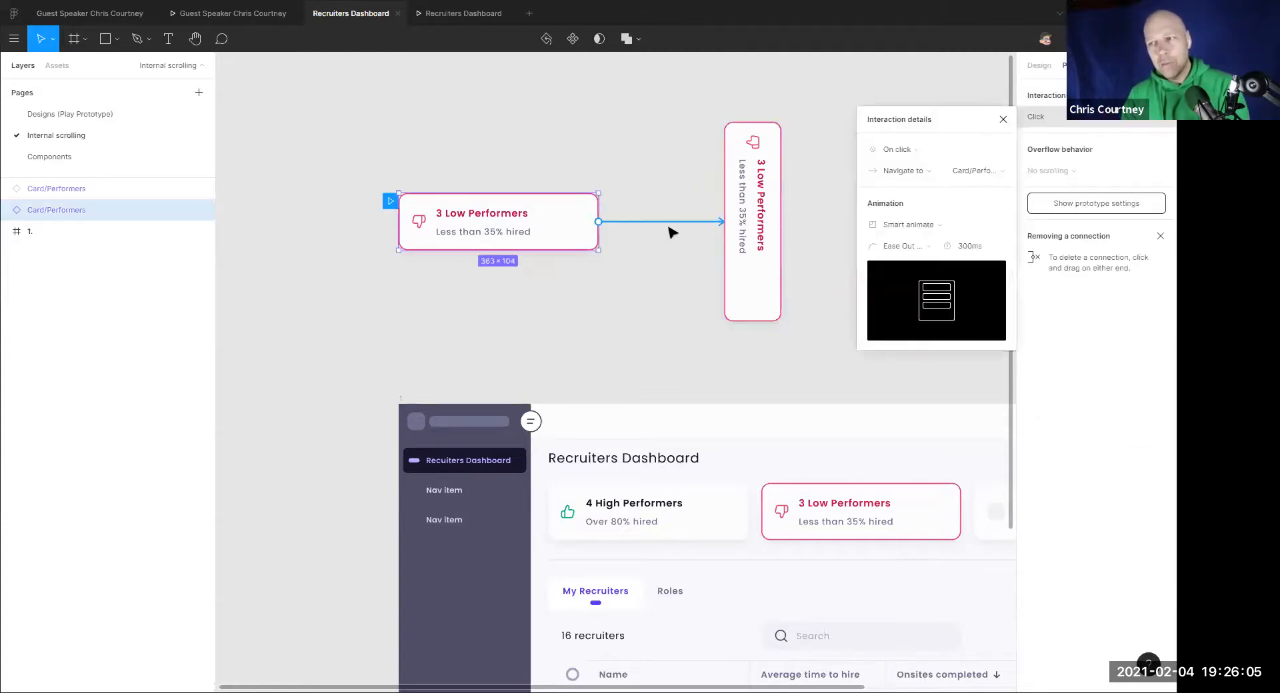
{"action": "left_click", "coordinate": [941, 173]}
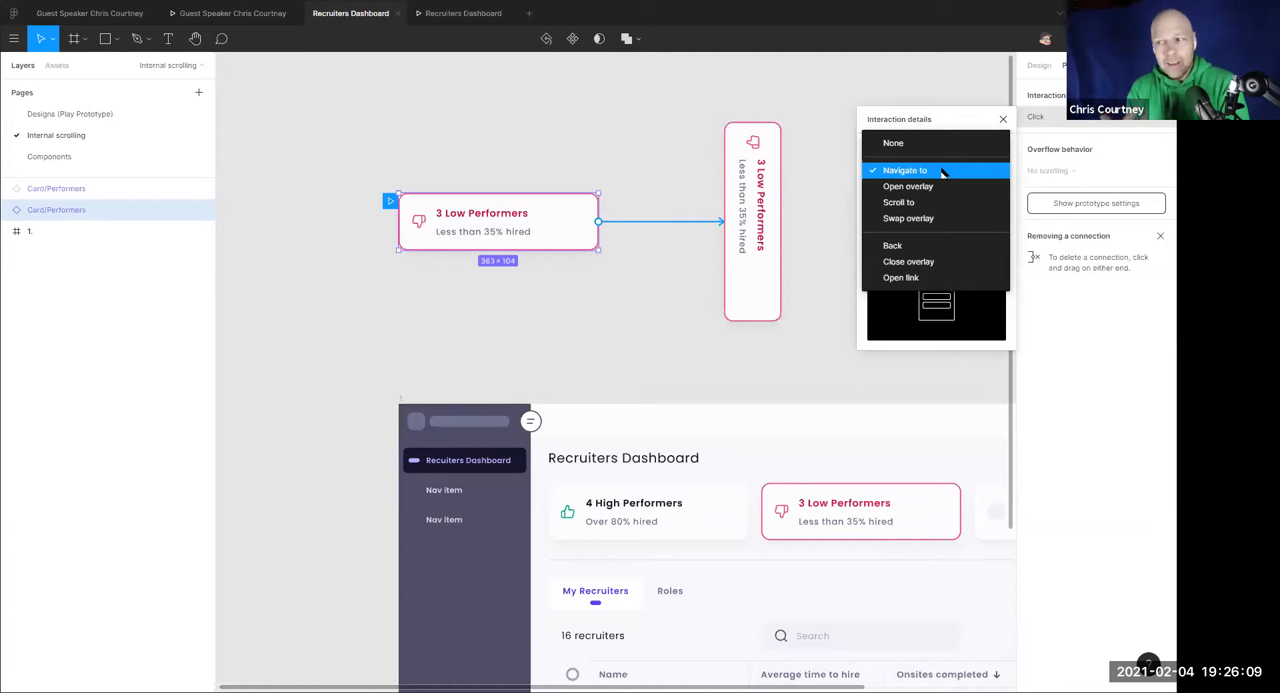
{"action": "left_click", "coordinate": [942, 172]}
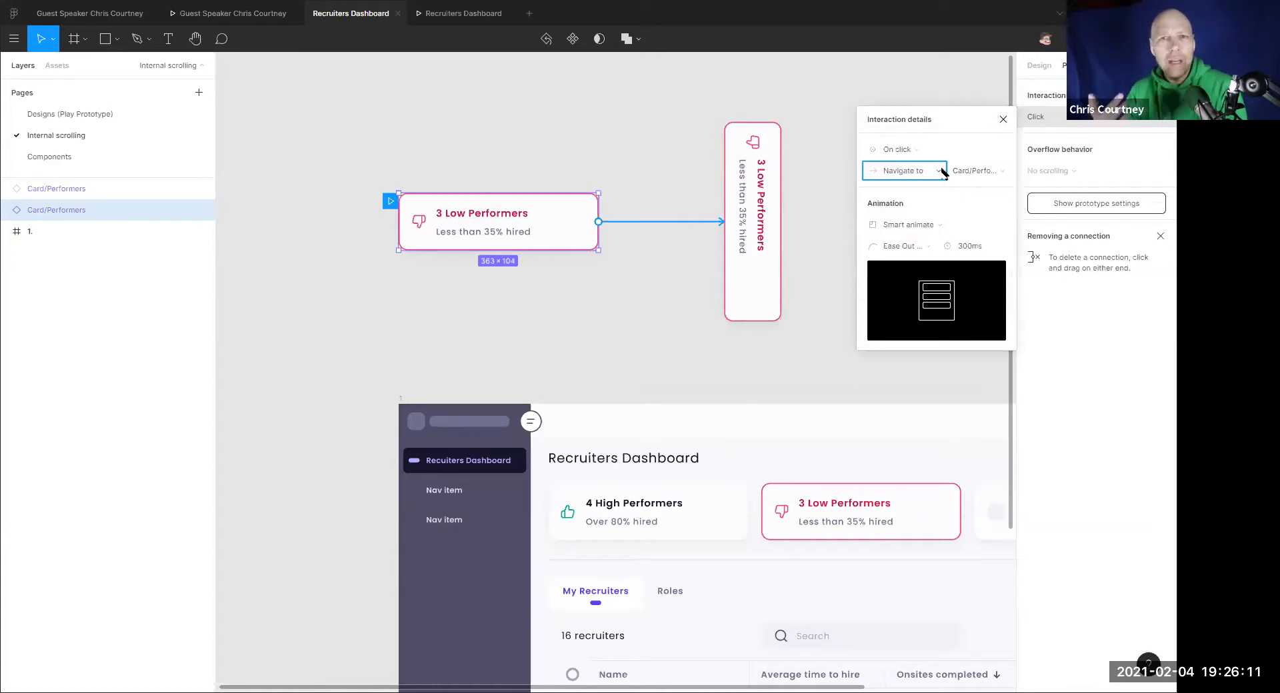
{"action": "left_click", "coordinate": [1003, 119]}
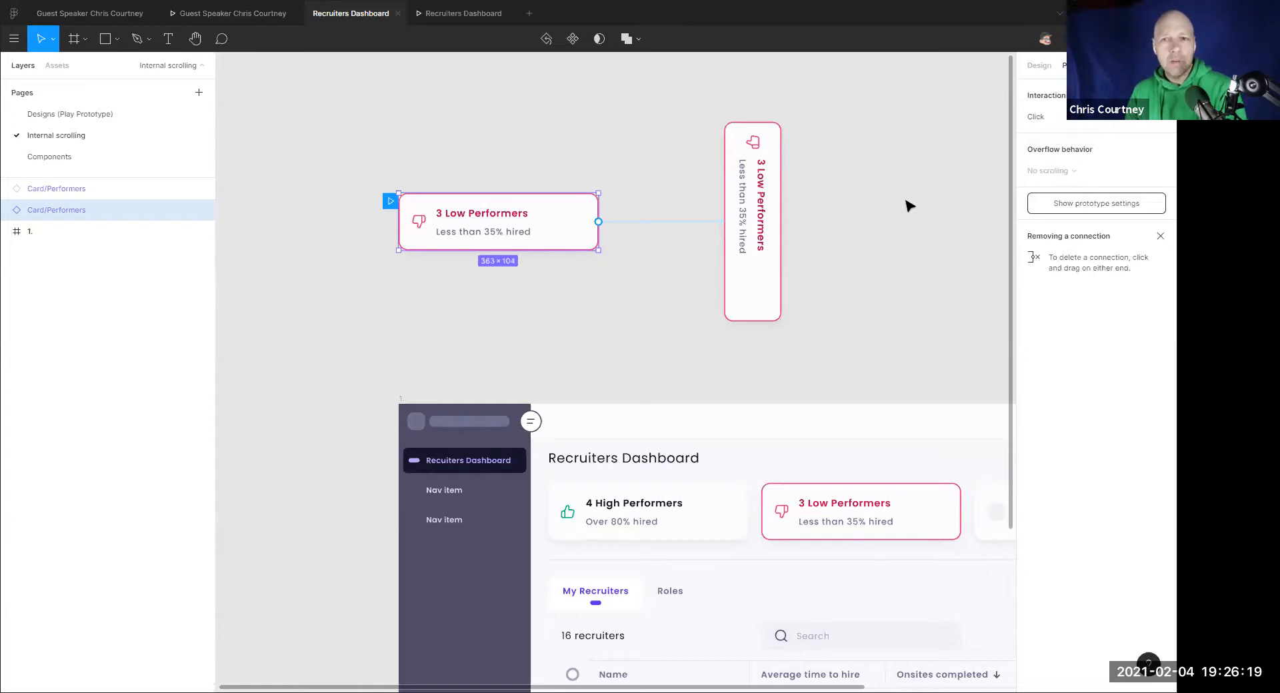
Rotate the second 3 Low Performers card to -15°, move it farther from the first card and check its prototype connection
{"action": "left_click", "coordinate": [1039, 65]}
{"action": "left_click", "coordinate": [751, 171]}
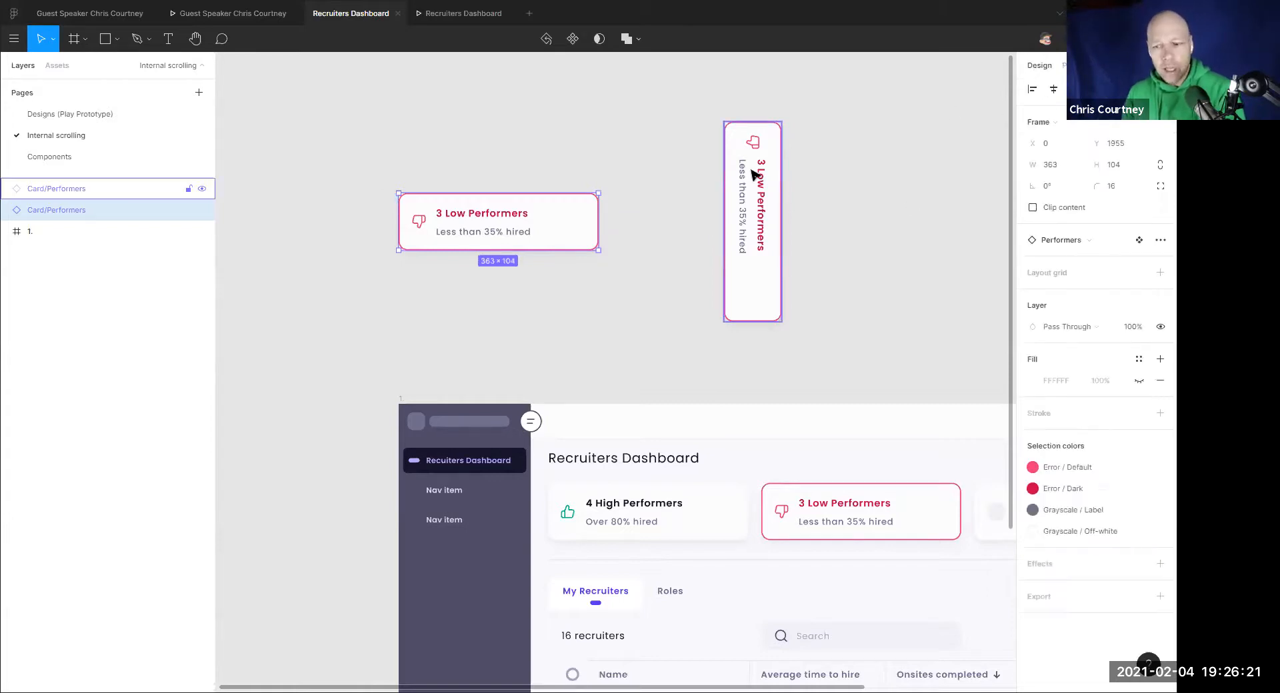
{"action": "left_click_drag", "start_coordinate": [786, 117], "coordinate": [623, 127]}
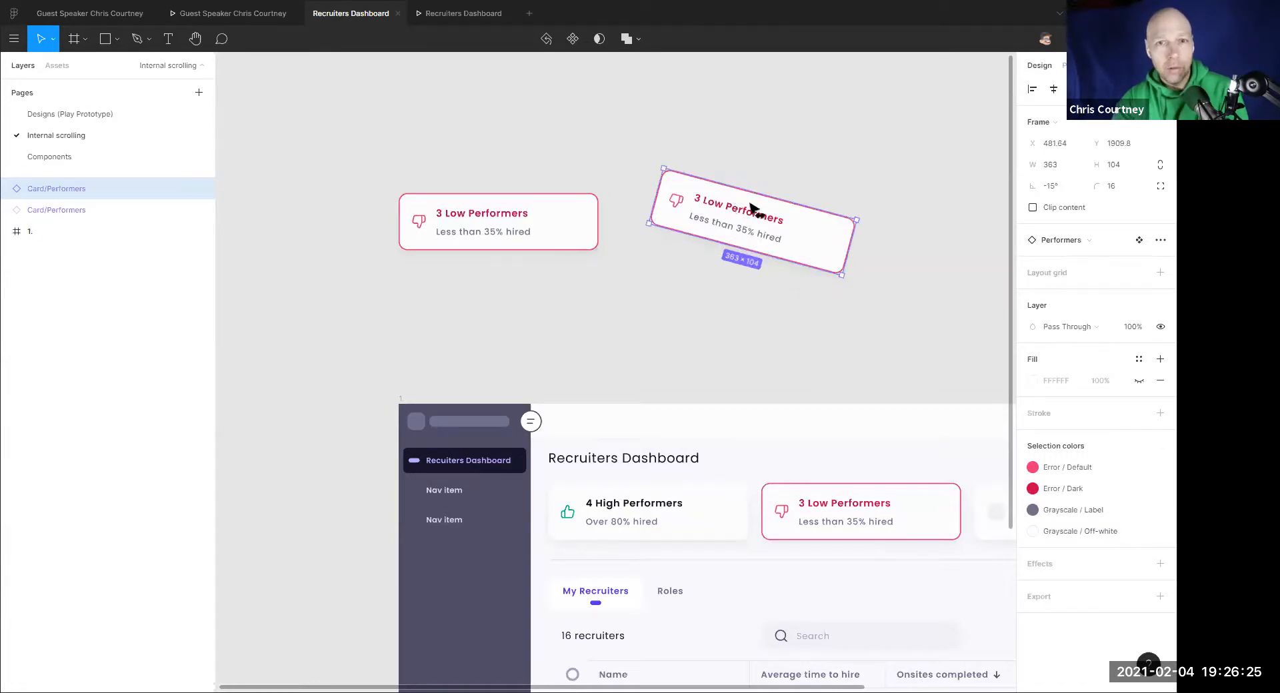
{"action": "left_click_drag", "start_coordinate": [753, 209], "coordinate": [792, 211]}
{"action": "left_click", "coordinate": [1077, 65]}
{"action": "left_click", "coordinate": [771, 98]}
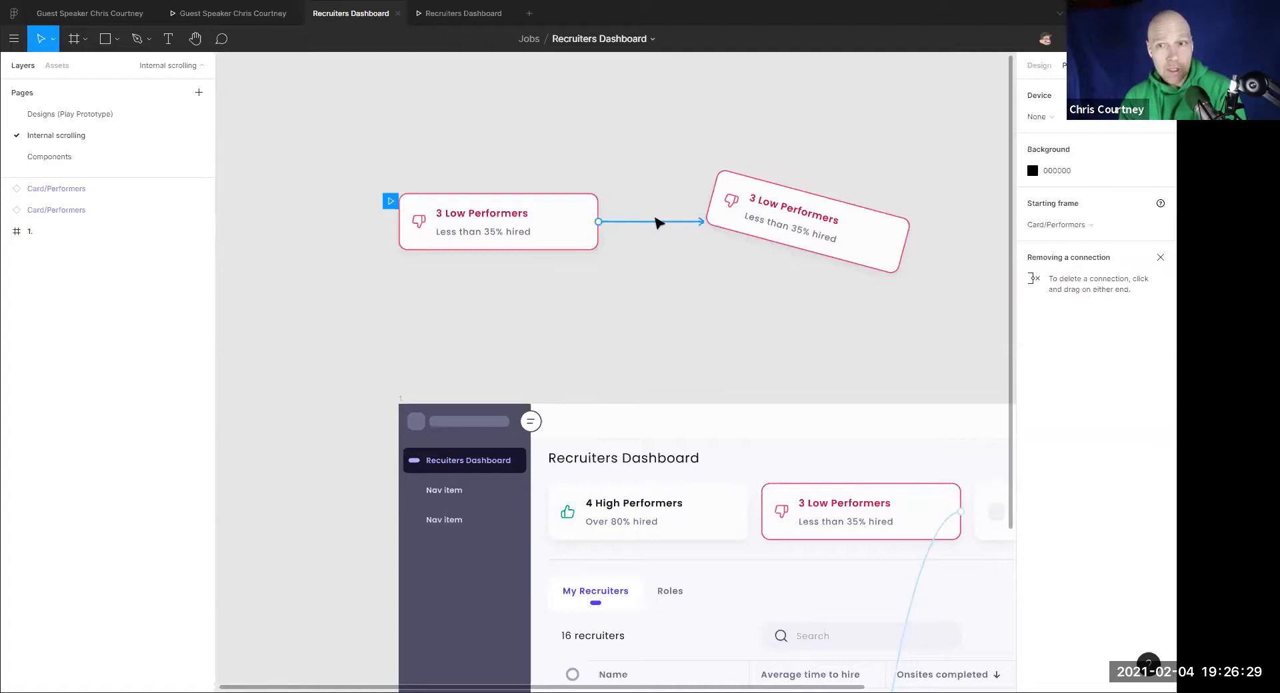
{"action": "left_click", "coordinate": [757, 223]}
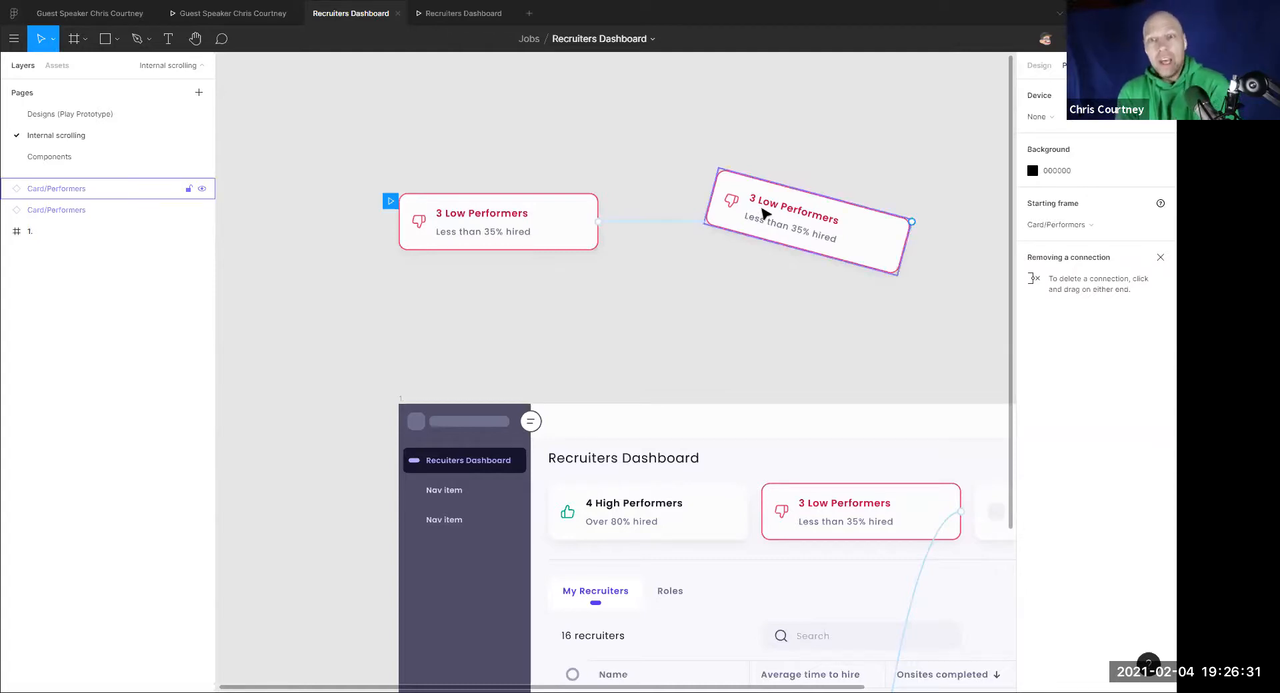
Draw a frame about 446 × 194 around the unrotated 3 Low Performers card and delete the rotated copy
{"action": "left_click_drag", "start_coordinate": [766, 209], "coordinate": [647, 210]}
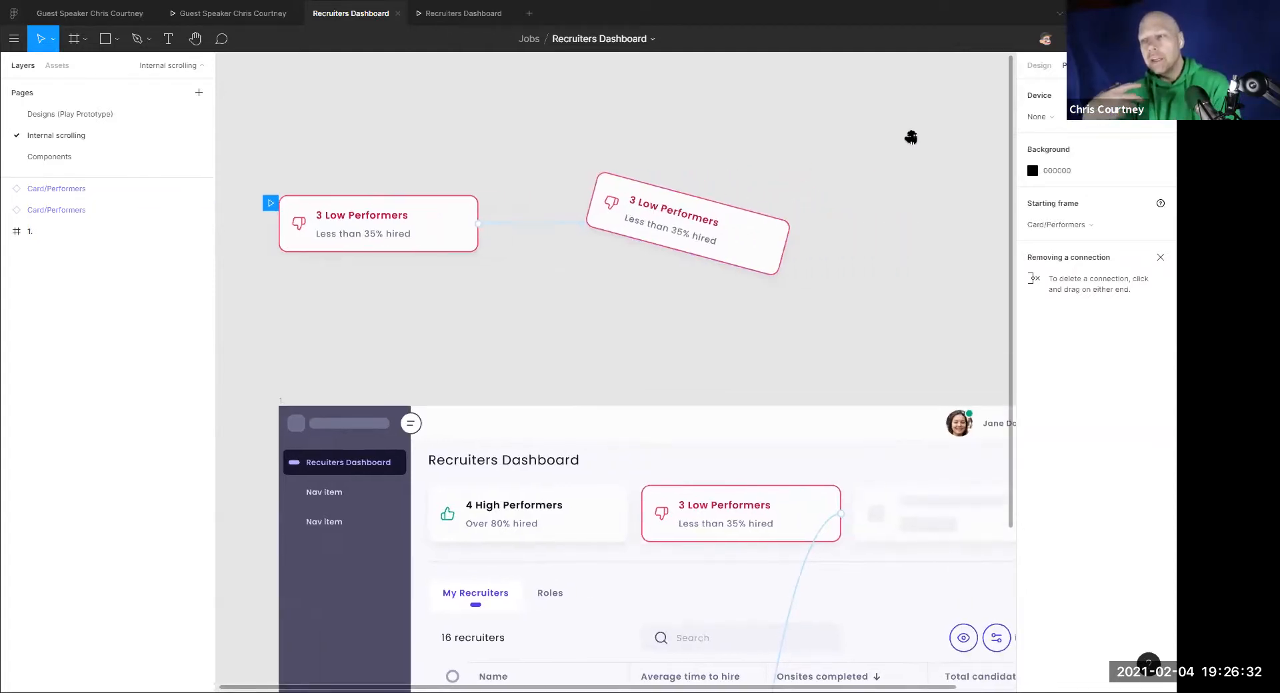
{"action": "left_click", "coordinate": [1039, 67]}
{"action": "key", "text": "f"}
{"action": "left_click_drag", "start_coordinate": [256, 170], "coordinate": [502, 276]}
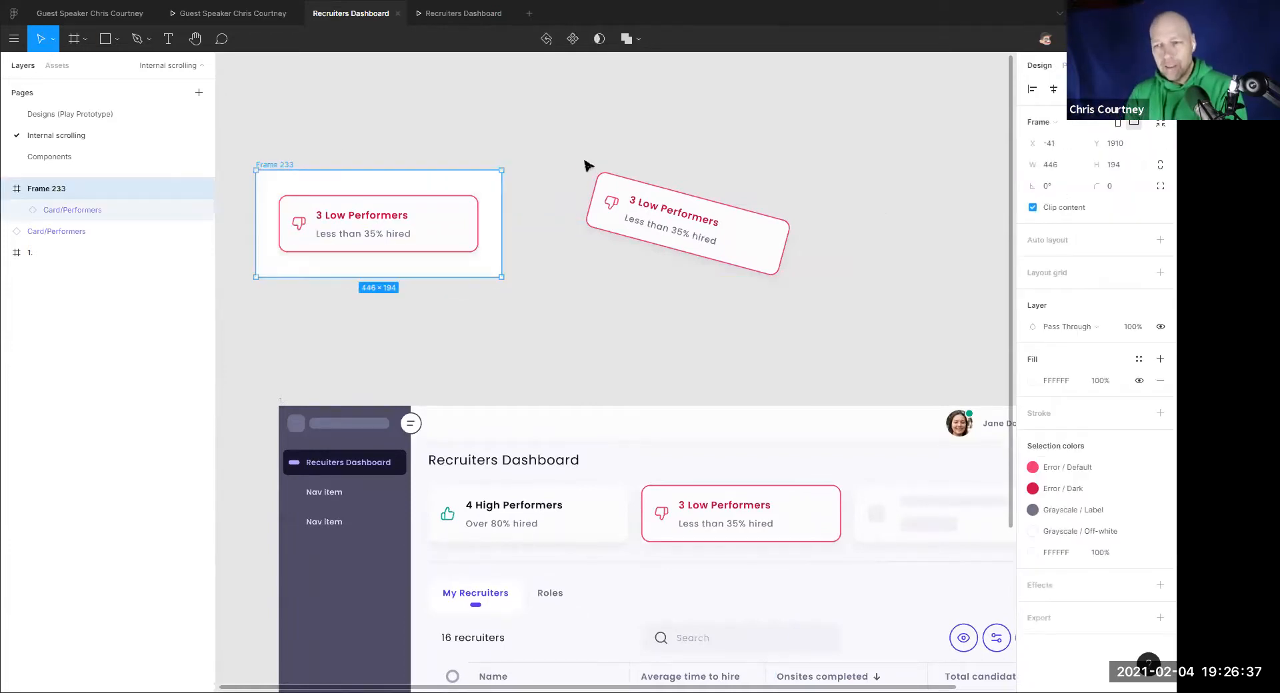
{"action": "left_click", "coordinate": [672, 229]}
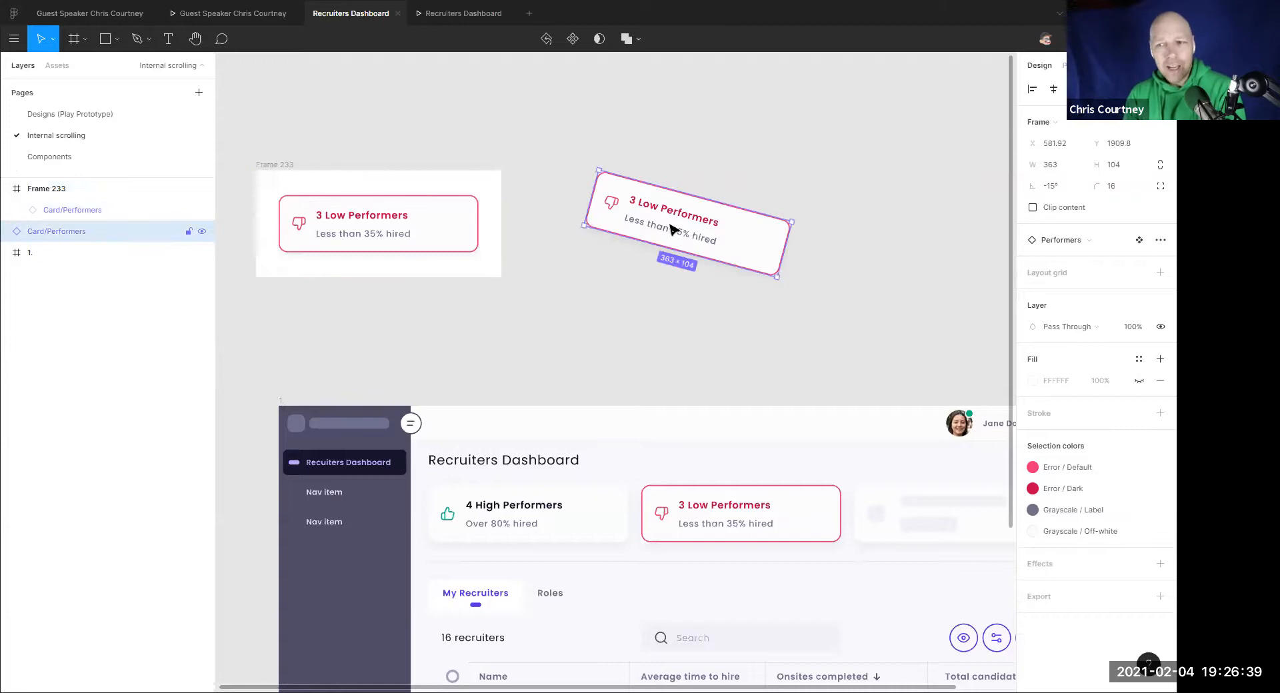
{"action": "key", "text": "Delete"}
Duplicate Frame 233 beside the original and rotate the card inside the copy to -30°
{"action": "left_click", "coordinate": [289, 165]}
{"action": "left_click_drag", "start_coordinate": [289, 166], "coordinate": [600, 191]}
{"action": "left_click", "coordinate": [780, 220]}
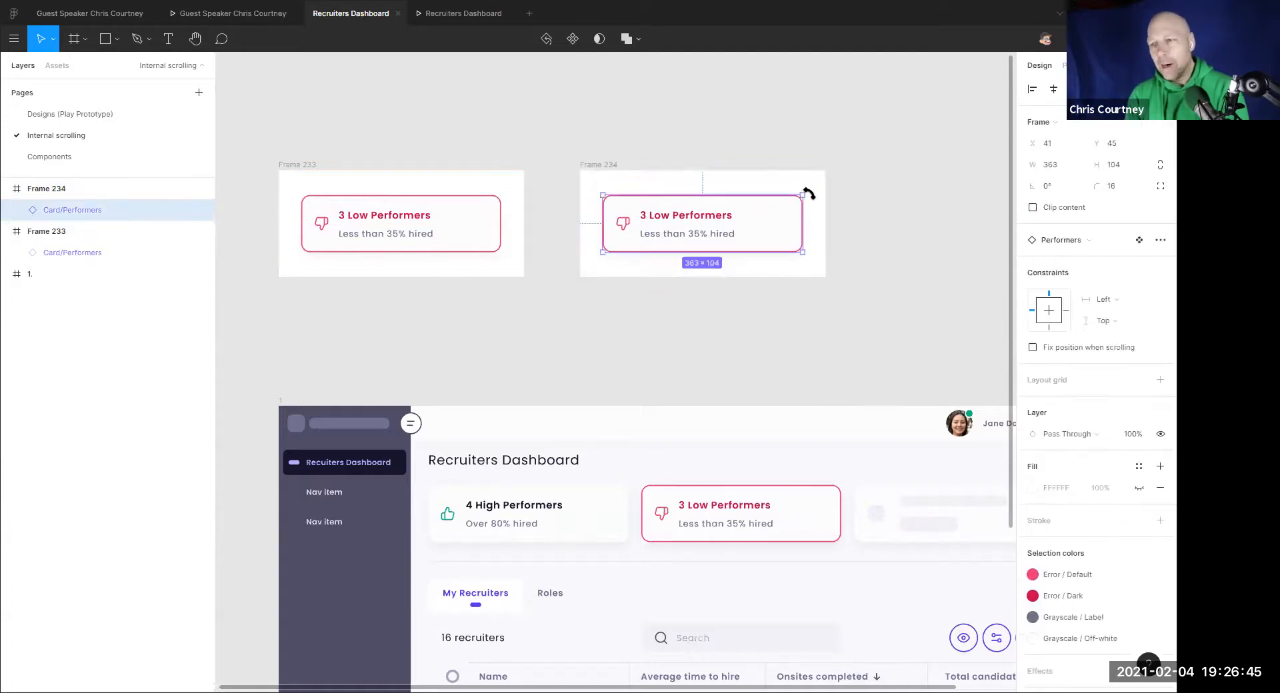
{"action": "left_click_drag", "start_coordinate": [808, 194], "coordinate": [810, 238]}
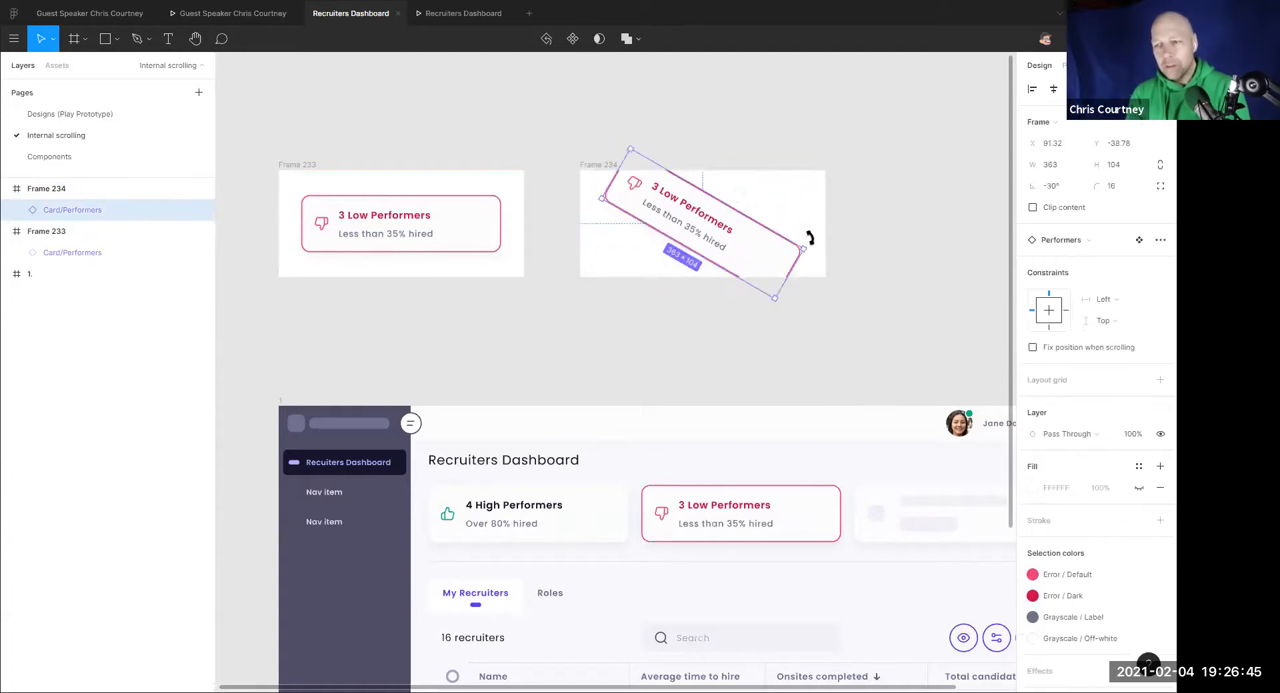
Connect the card in Frame 233 to Frame 234 with an on-click Smart animate navigation and close the interaction details
{"action": "left_click", "coordinate": [304, 164]}
{"action": "left_click", "coordinate": [1065, 65]}
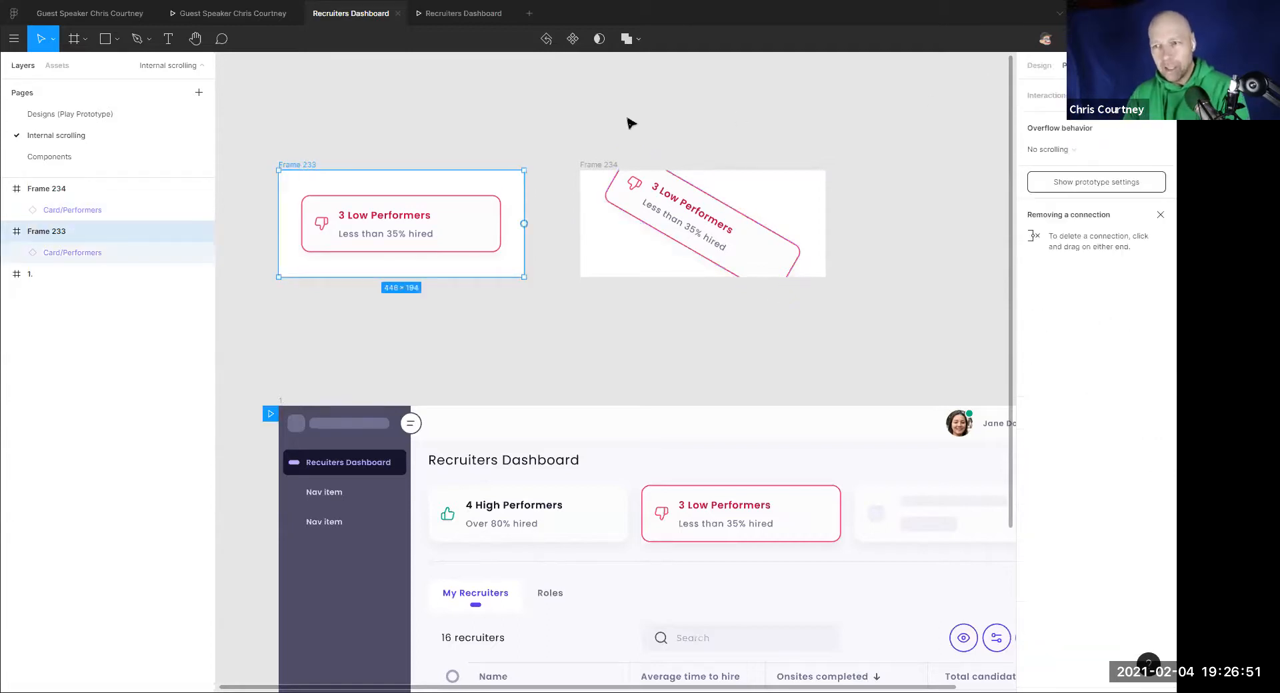
{"action": "left_click", "coordinate": [424, 234]}
{"action": "left_click", "coordinate": [424, 233]}
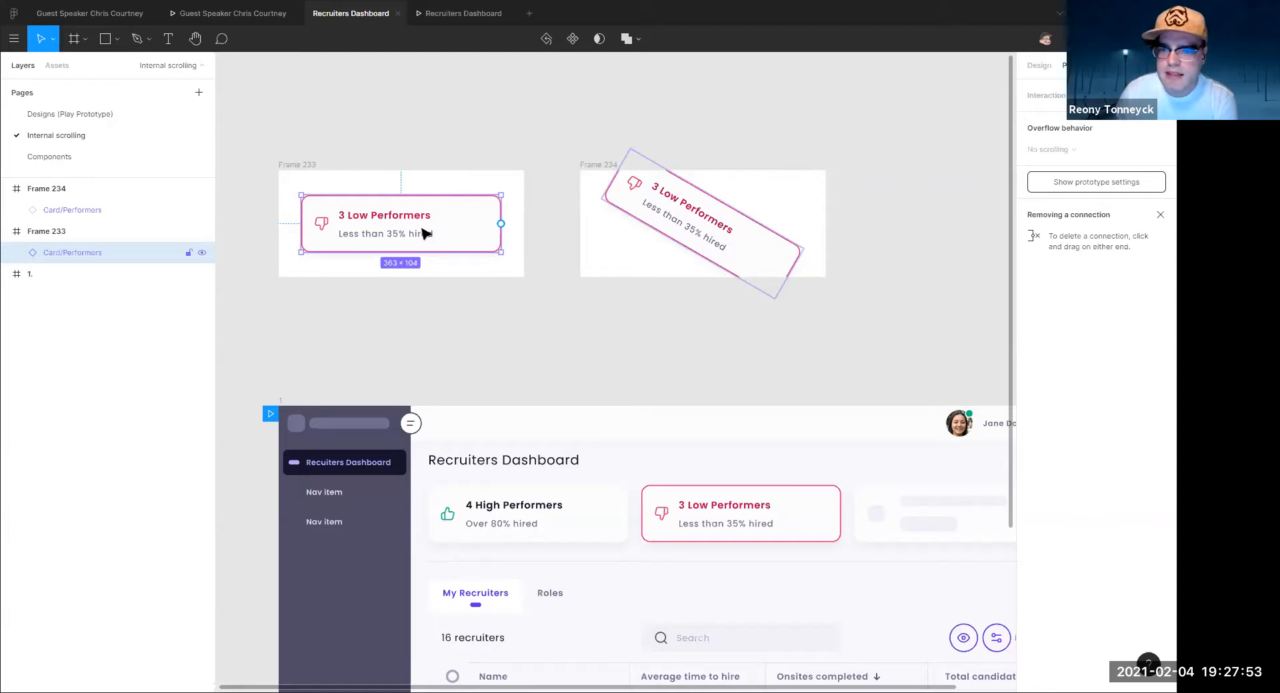
{"action": "left_click", "coordinate": [563, 142]}
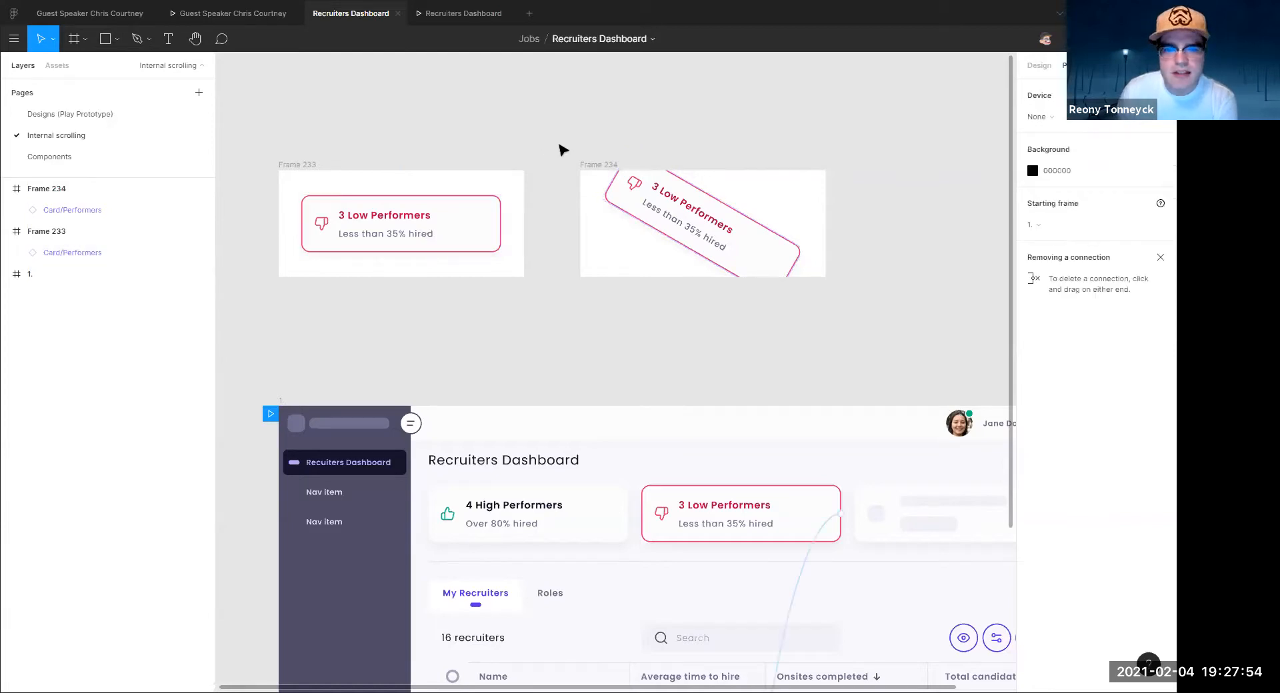
{"action": "left_click", "coordinate": [666, 225]}
{"action": "left_click", "coordinate": [423, 215]}
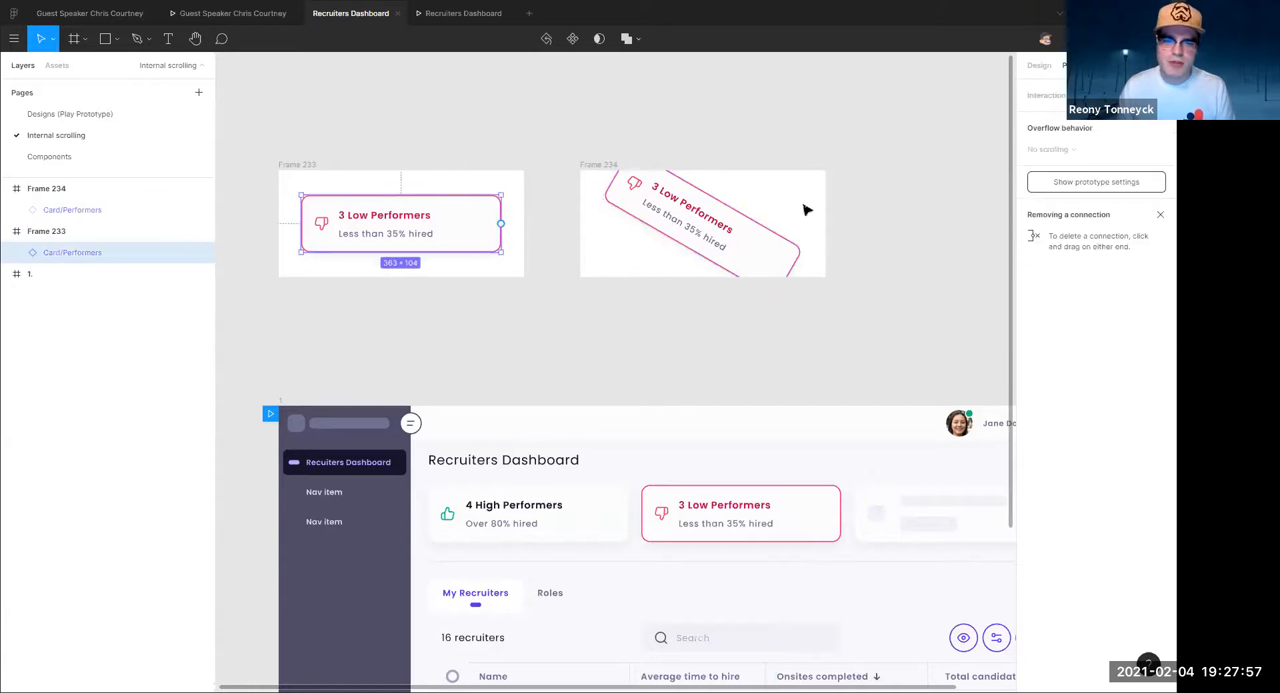
{"action": "left_click_drag", "start_coordinate": [500, 223], "coordinate": [613, 239]}
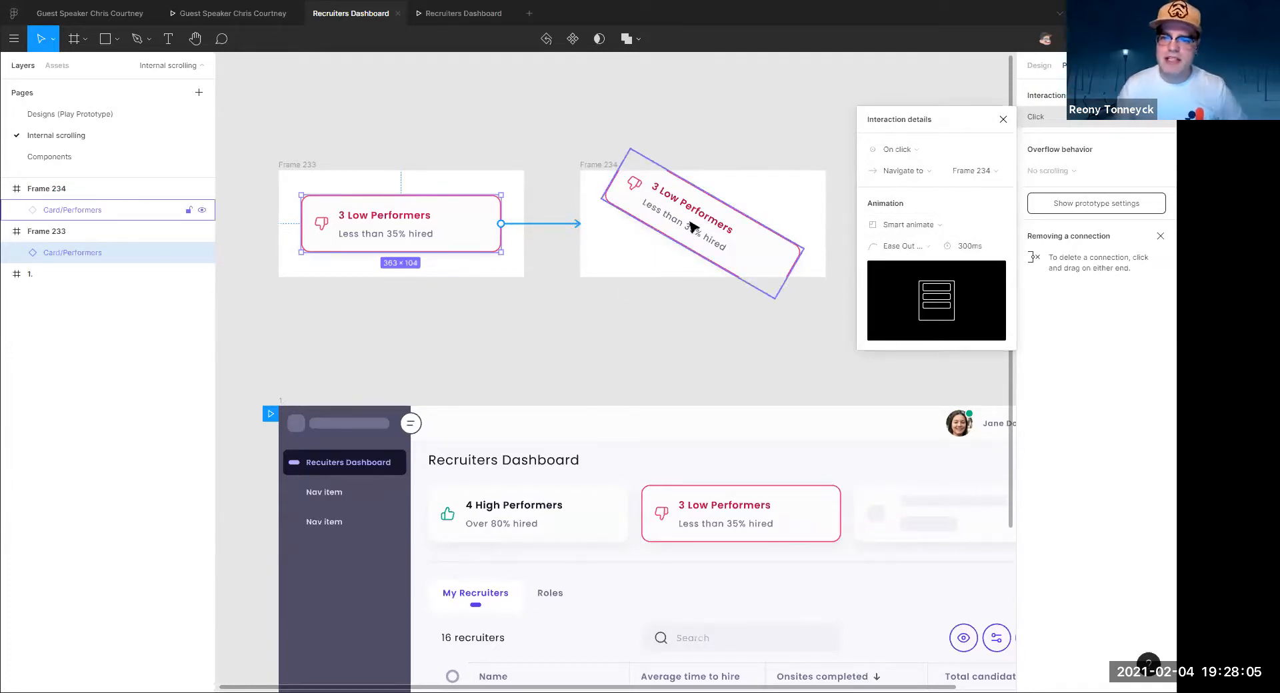
{"action": "left_click", "coordinate": [1003, 118]}
{"action": "left_click", "coordinate": [424, 104]}
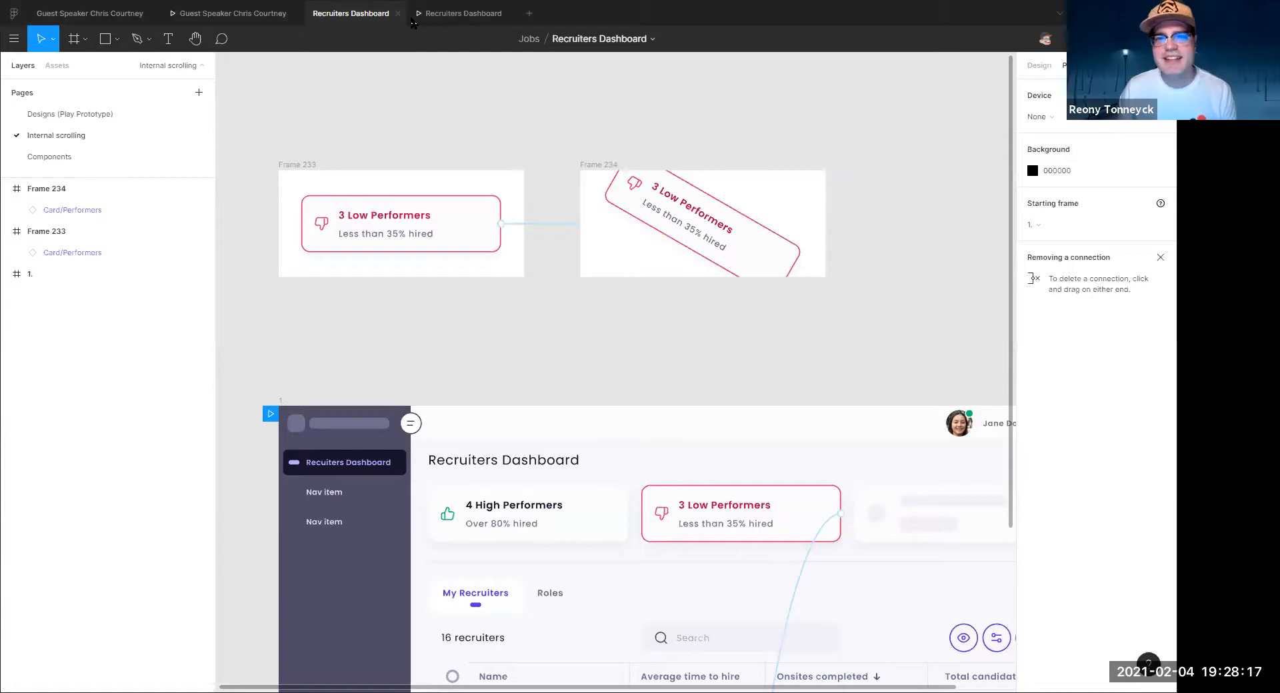
Close the old dashboard preview, present the prototype afresh, play the card's rotation transition and return to the design file
{"action": "left_click", "coordinate": [440, 14]}
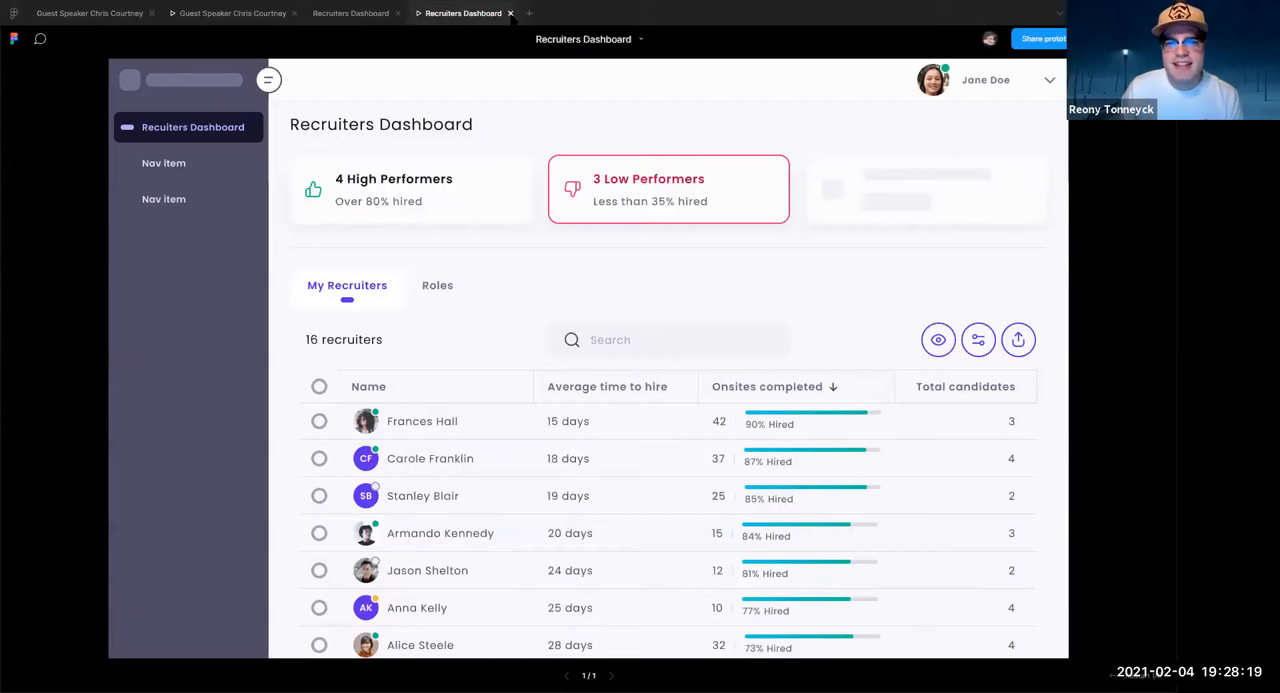
{"action": "left_click", "coordinate": [510, 13]}
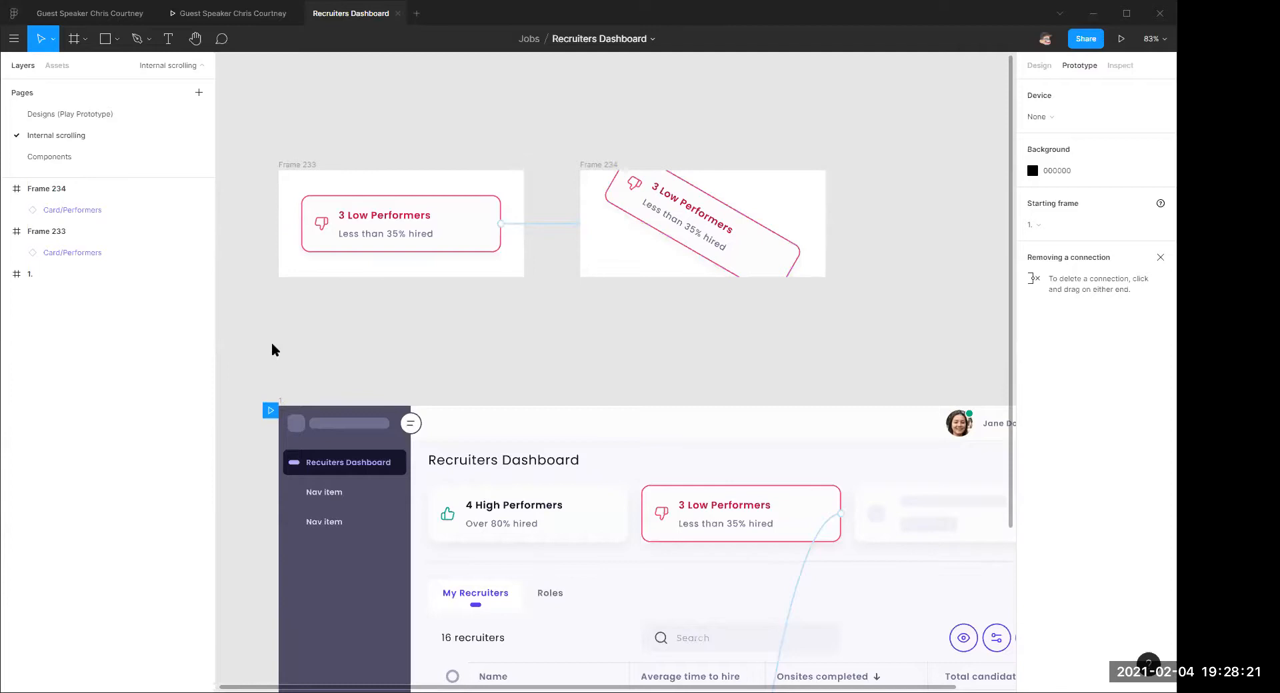
{"action": "left_click", "coordinate": [1121, 39]}
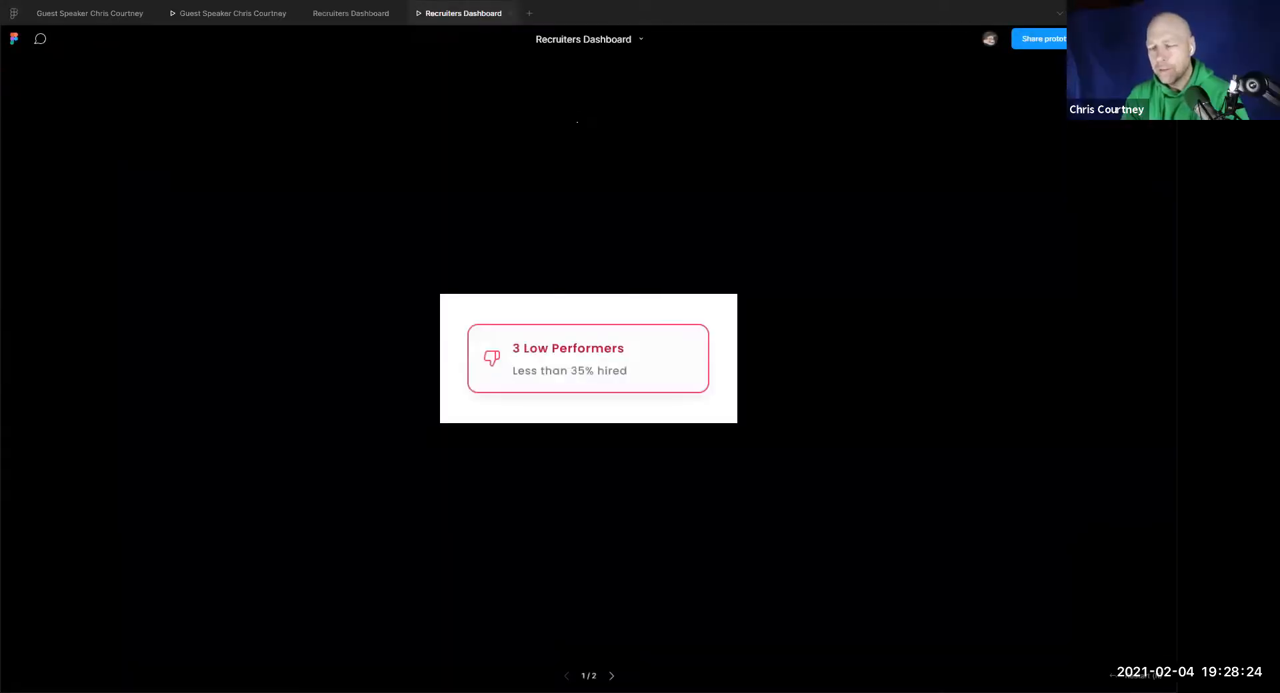
{"action": "left_click", "coordinate": [625, 362]}
{"action": "left_click", "coordinate": [350, 15]}
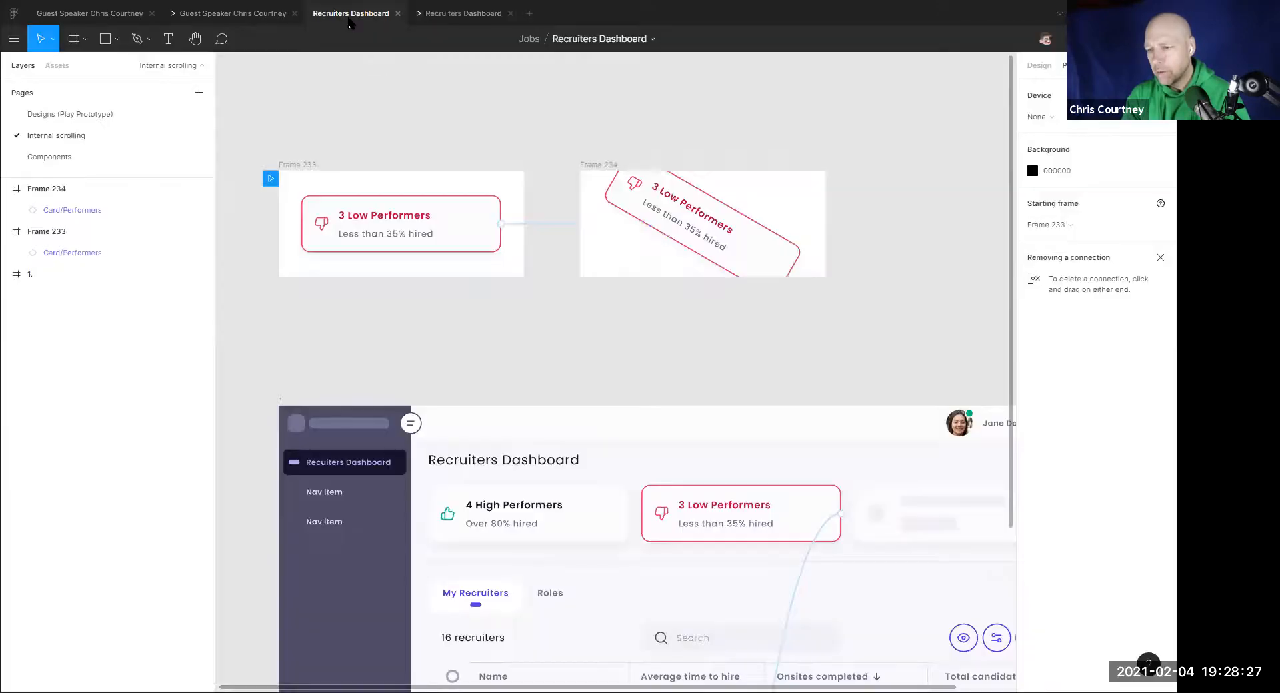
Add an on-click Back interaction to the rotated card in Frame 234 and play the transition both ways in the preview
{"action": "left_click", "coordinate": [687, 219]}
{"action": "left_click_drag", "start_coordinate": [803, 223], "coordinate": [844, 200]}
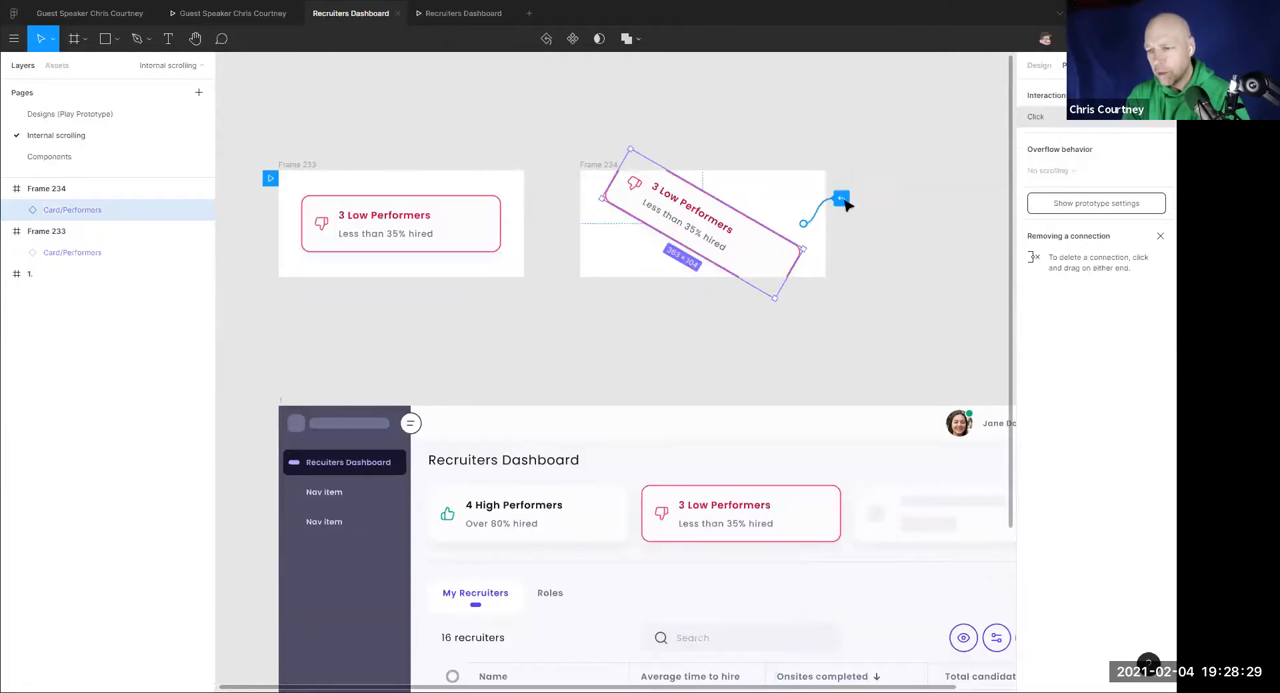
{"action": "left_click", "coordinate": [464, 14]}
{"action": "left_click", "coordinate": [614, 382]}
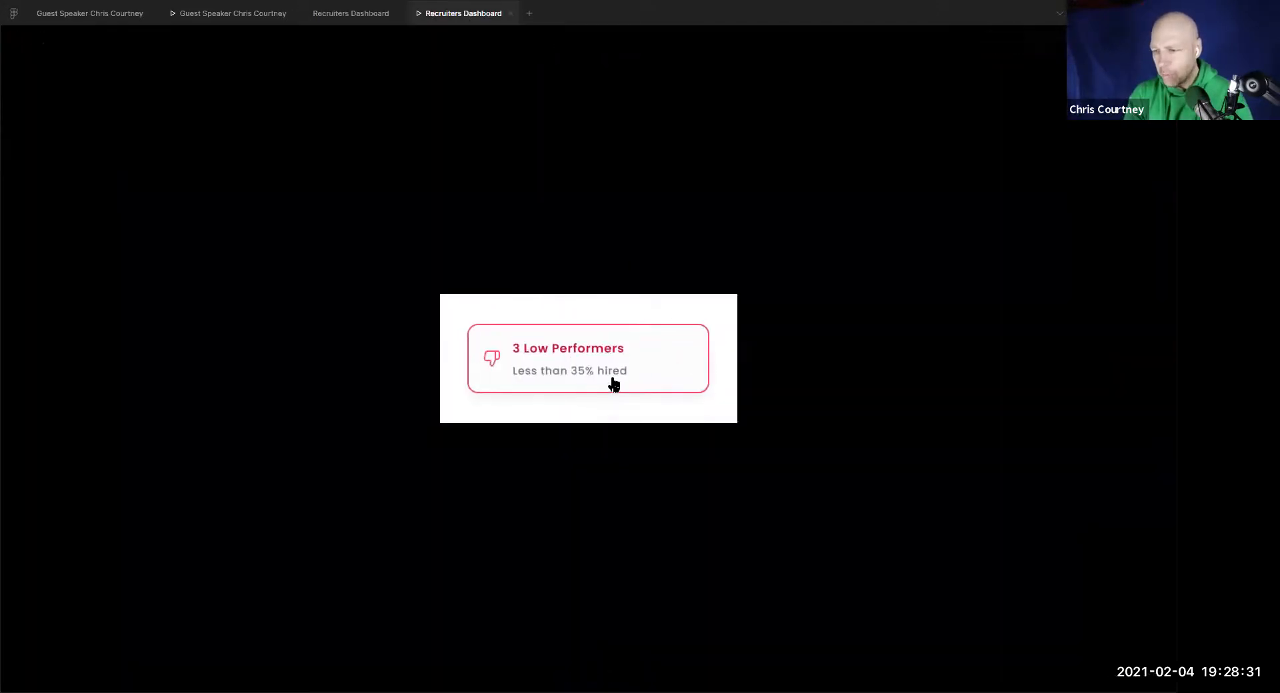
{"action": "left_click", "coordinate": [605, 361]}
{"action": "left_click", "coordinate": [604, 360]}
{"action": "left_click", "coordinate": [604, 361]}
{"action": "left_click", "coordinate": [603, 364]}
{"action": "left_click", "coordinate": [362, 20]}
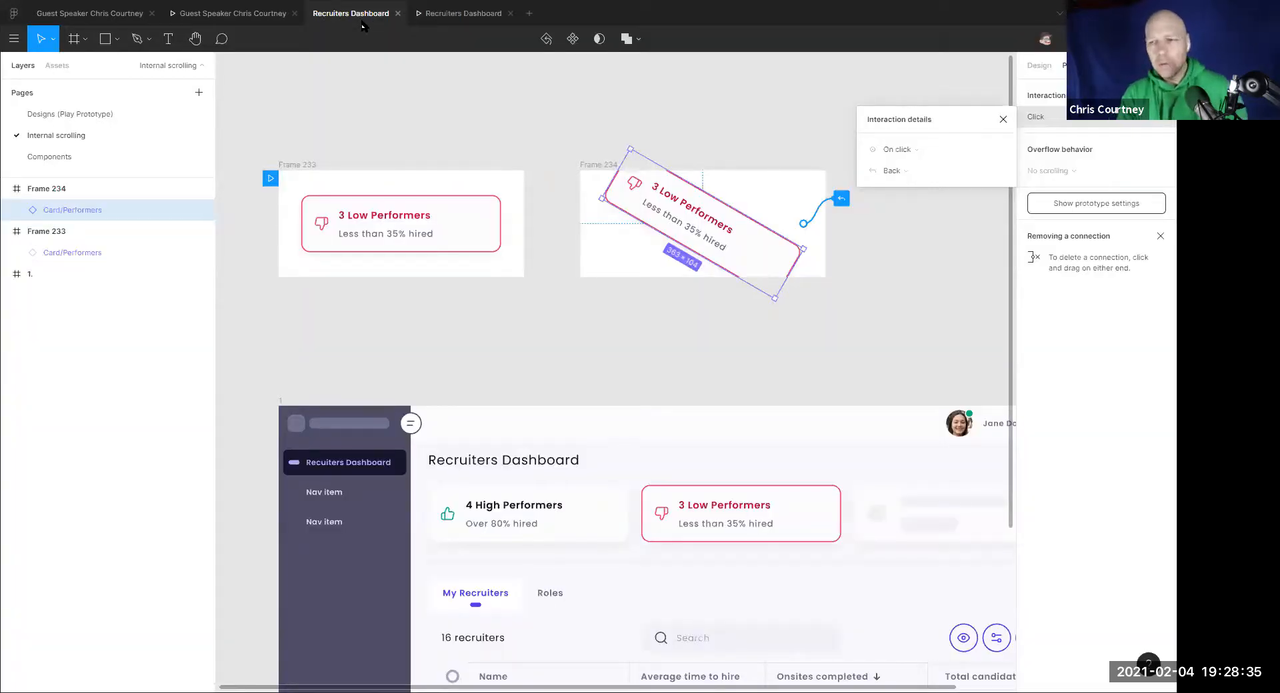
{"action": "left_click", "coordinate": [393, 117]}
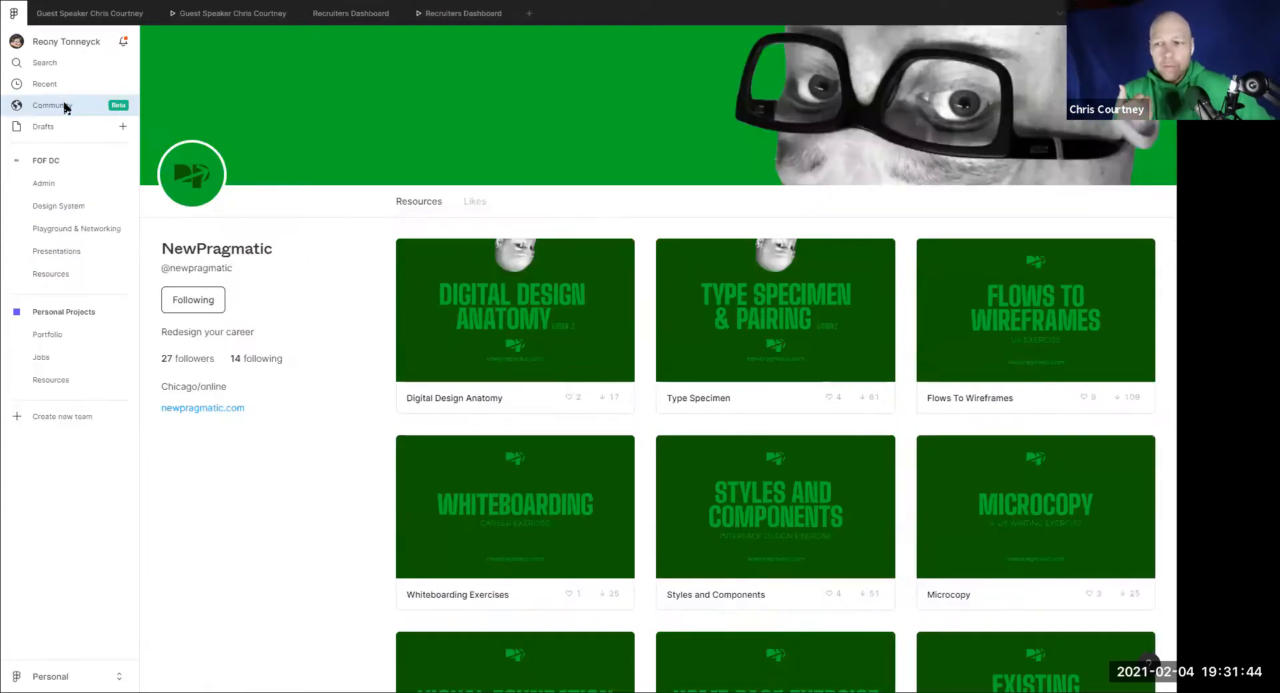
Open the account profile's plugins from the file browser and look through the list of installed plugins
{"action": "left_click", "coordinate": [62, 105]}
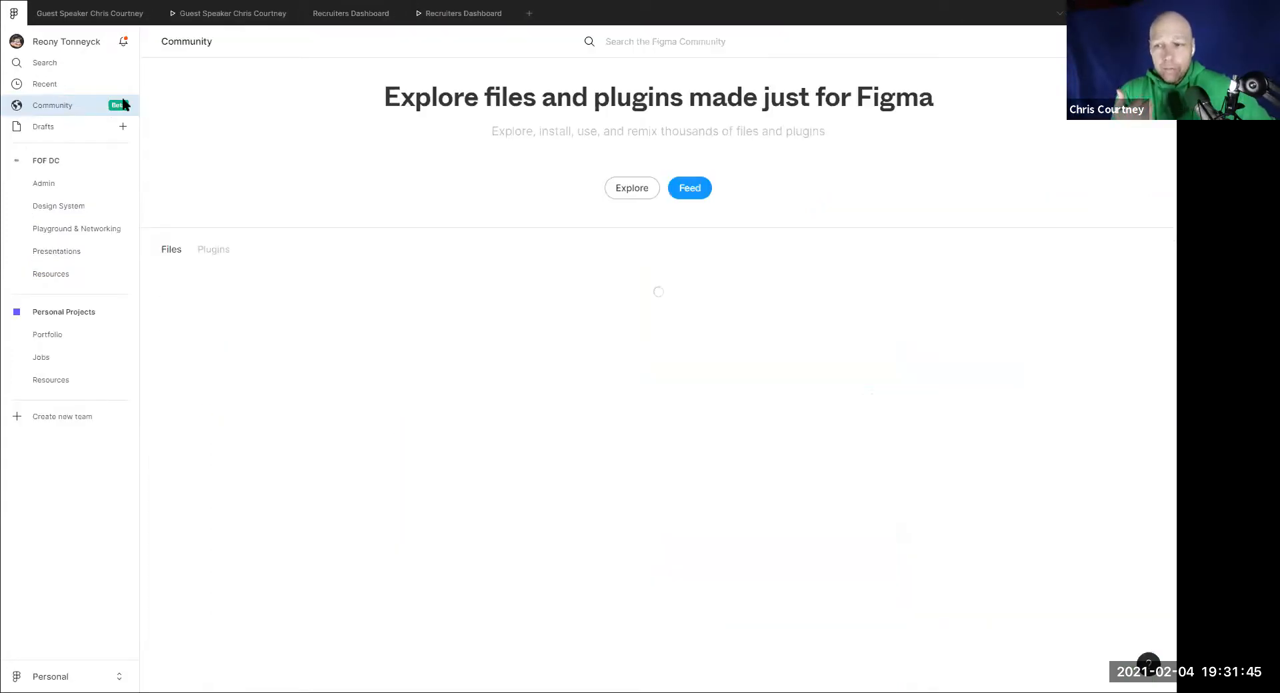
{"action": "left_click", "coordinate": [71, 42]}
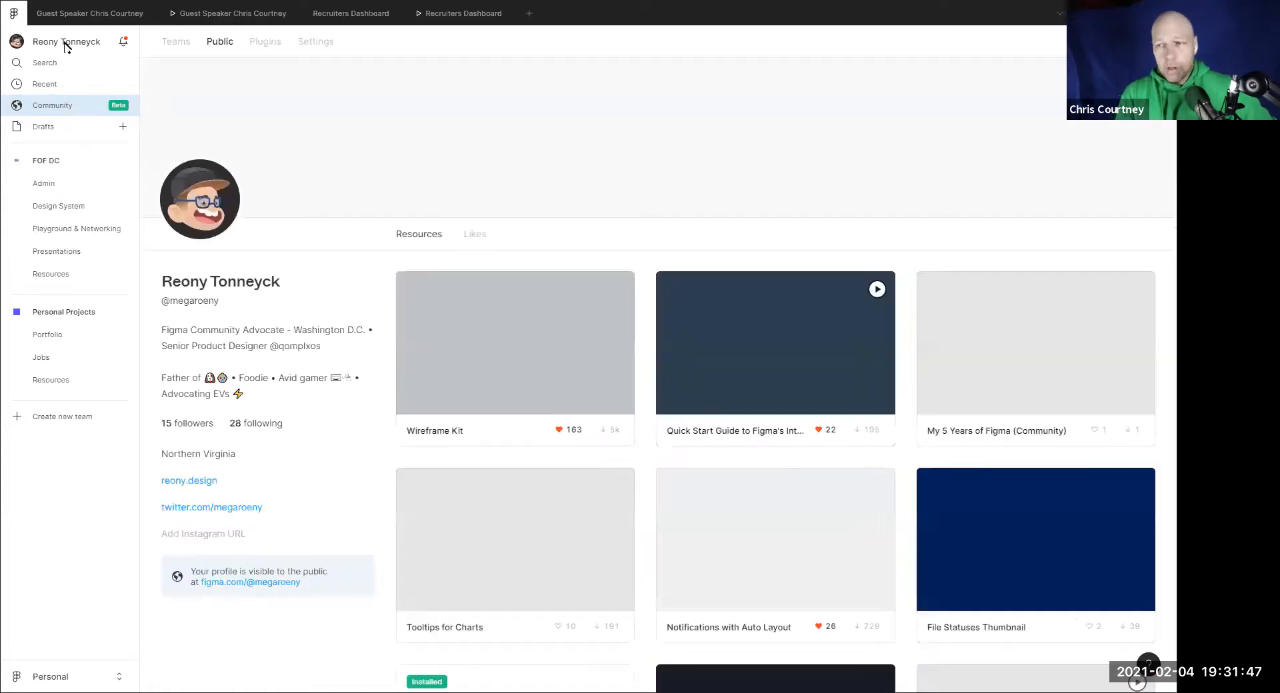
{"action": "left_click", "coordinate": [265, 41]}
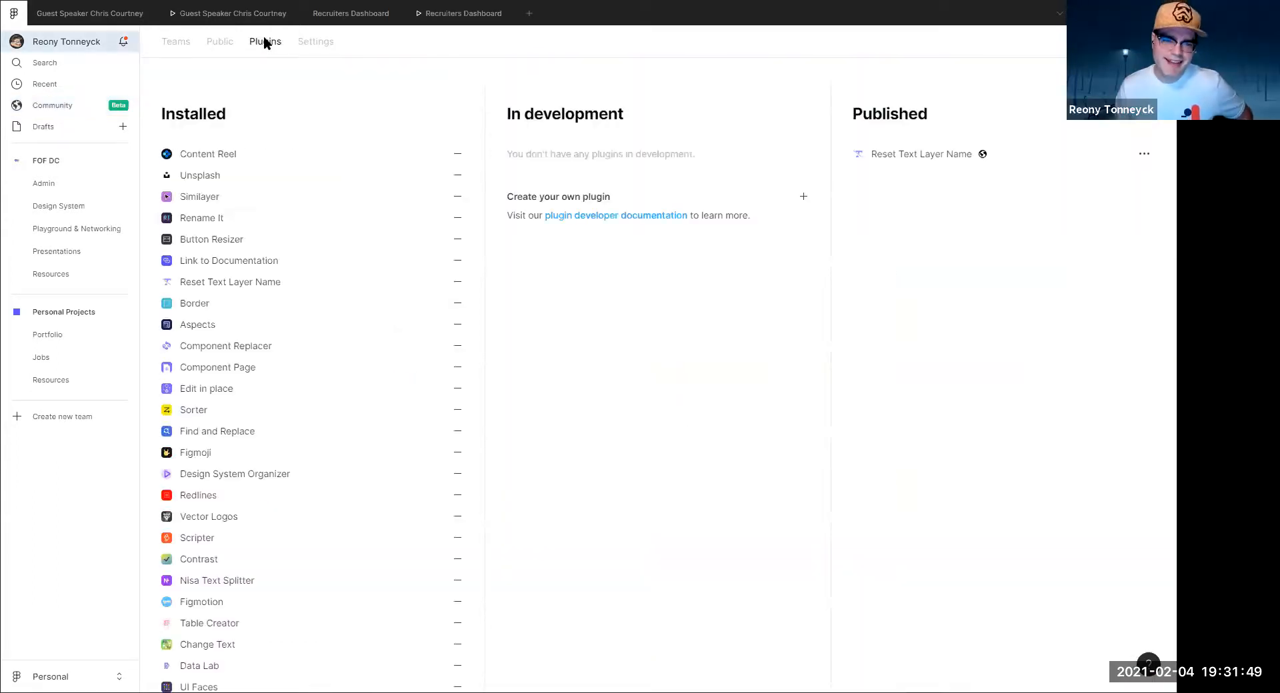
{"action": "scroll", "coordinate": [217, 500], "scroll_direction": "down", "scroll_amount": 2}
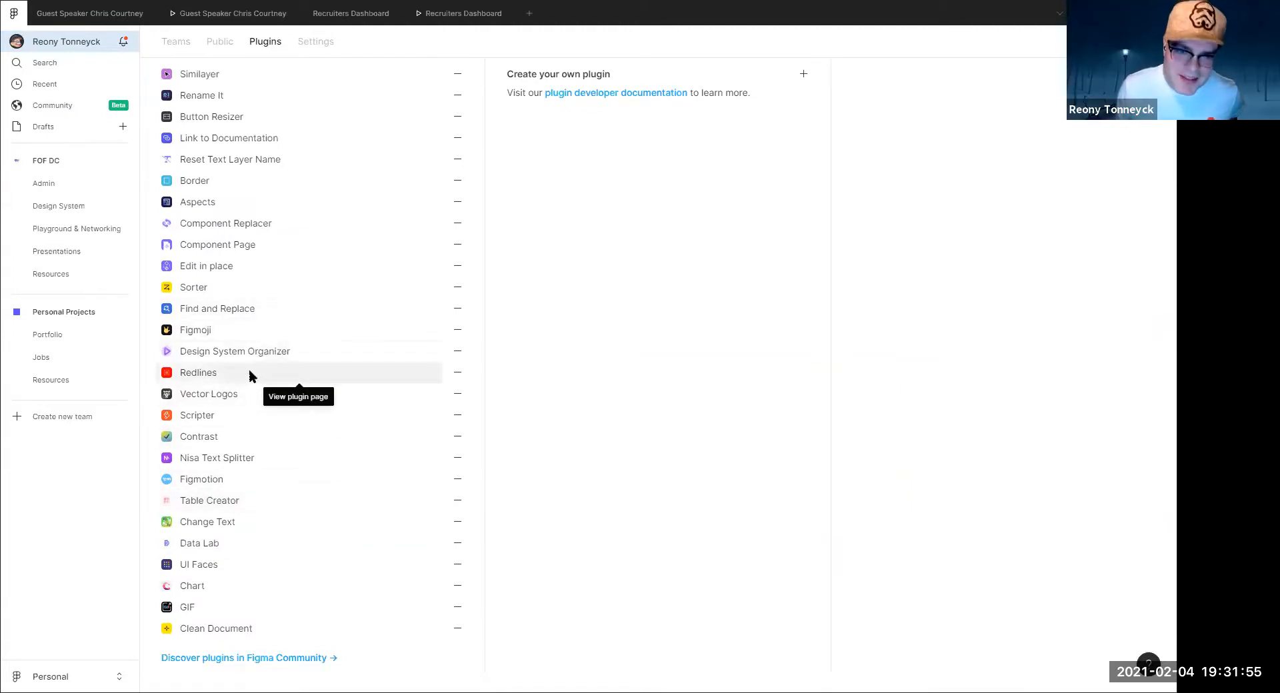
{"action": "scroll", "coordinate": [251, 377], "scroll_direction": "up", "scroll_amount": 2}
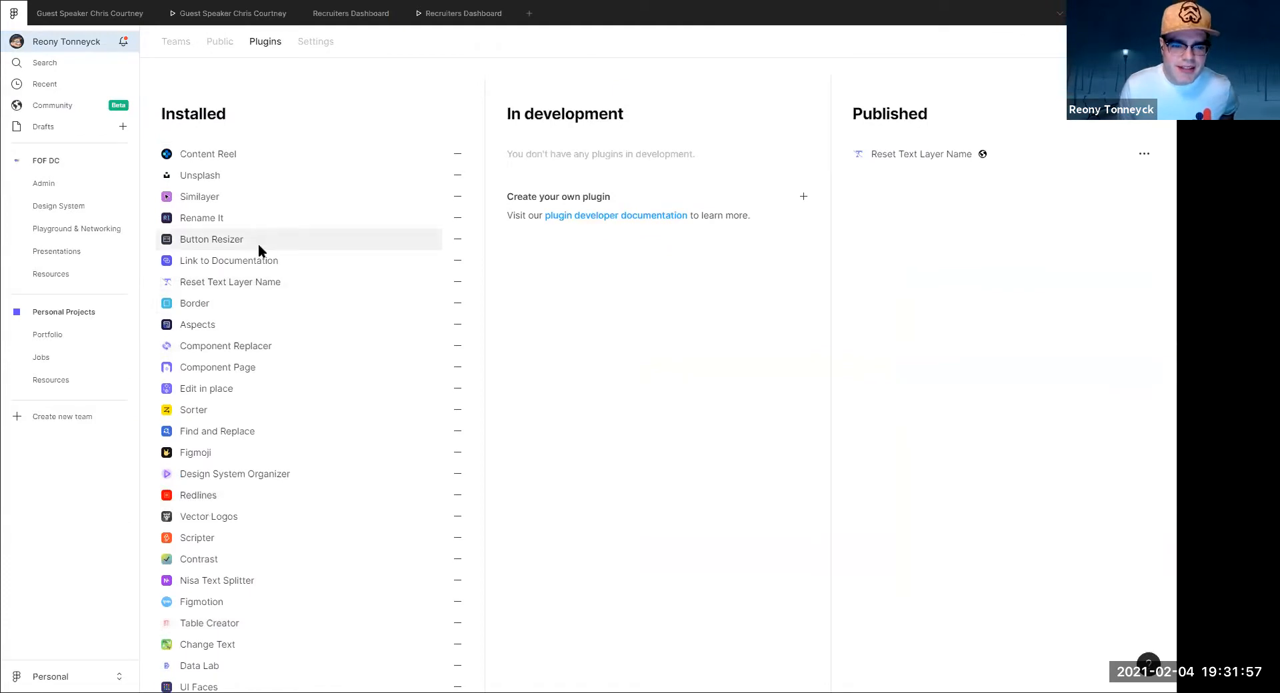
{"action": "scroll", "coordinate": [258, 243], "scroll_direction": "down", "scroll_amount": 2}
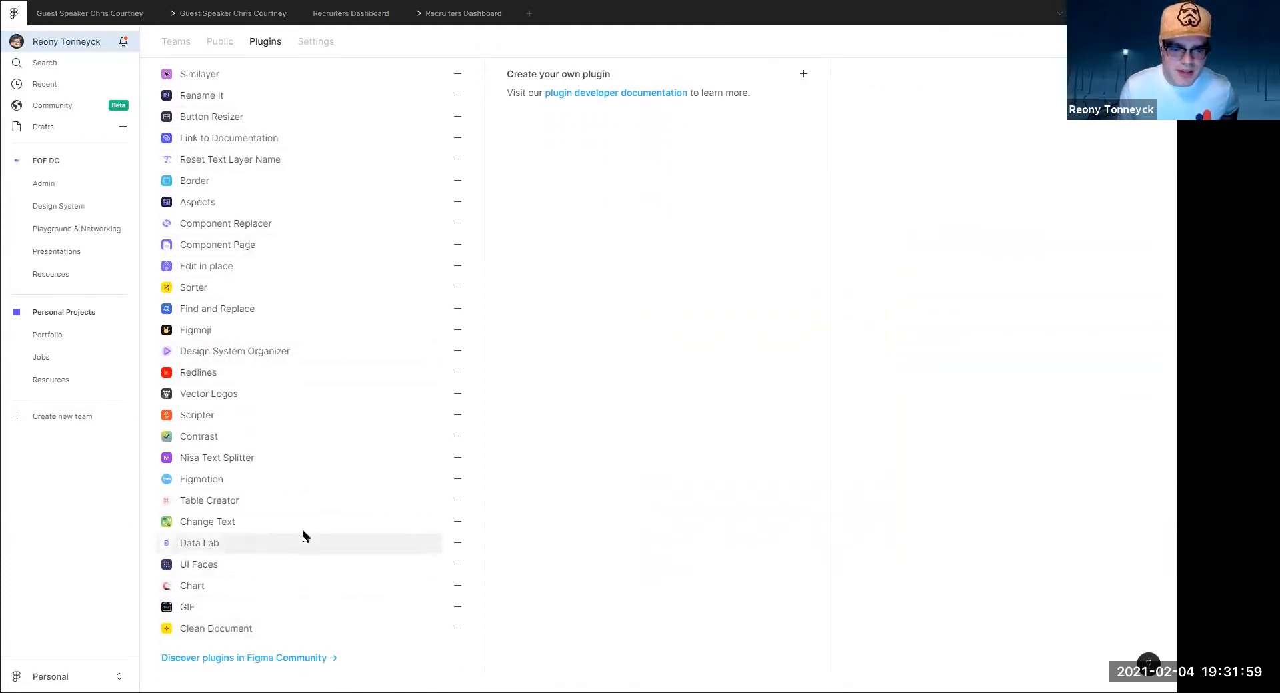
{"action": "scroll", "coordinate": [222, 193], "scroll_direction": "up", "scroll_amount": 2}
Search the Figma Community for "reset text layer name" and open the Reset Text Layer Name plugin's page
{"action": "left_click", "coordinate": [68, 41]}
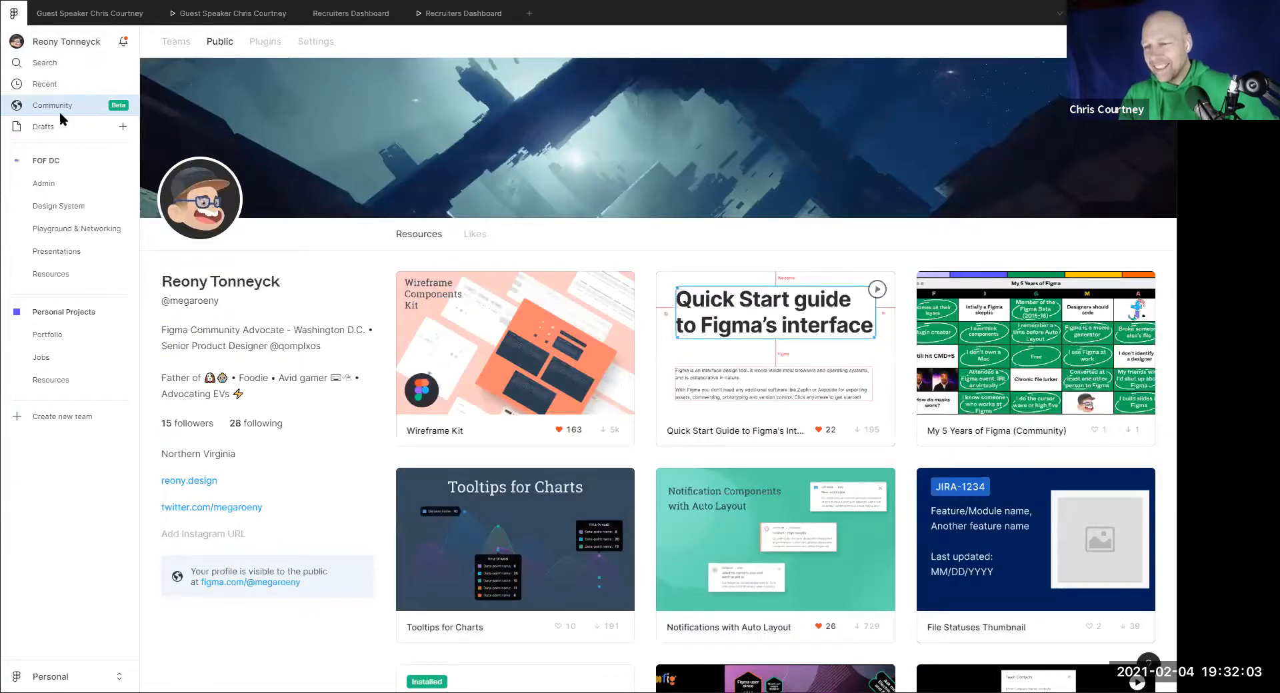
{"action": "left_click", "coordinate": [93, 107]}
{"action": "left_click", "coordinate": [714, 40]}
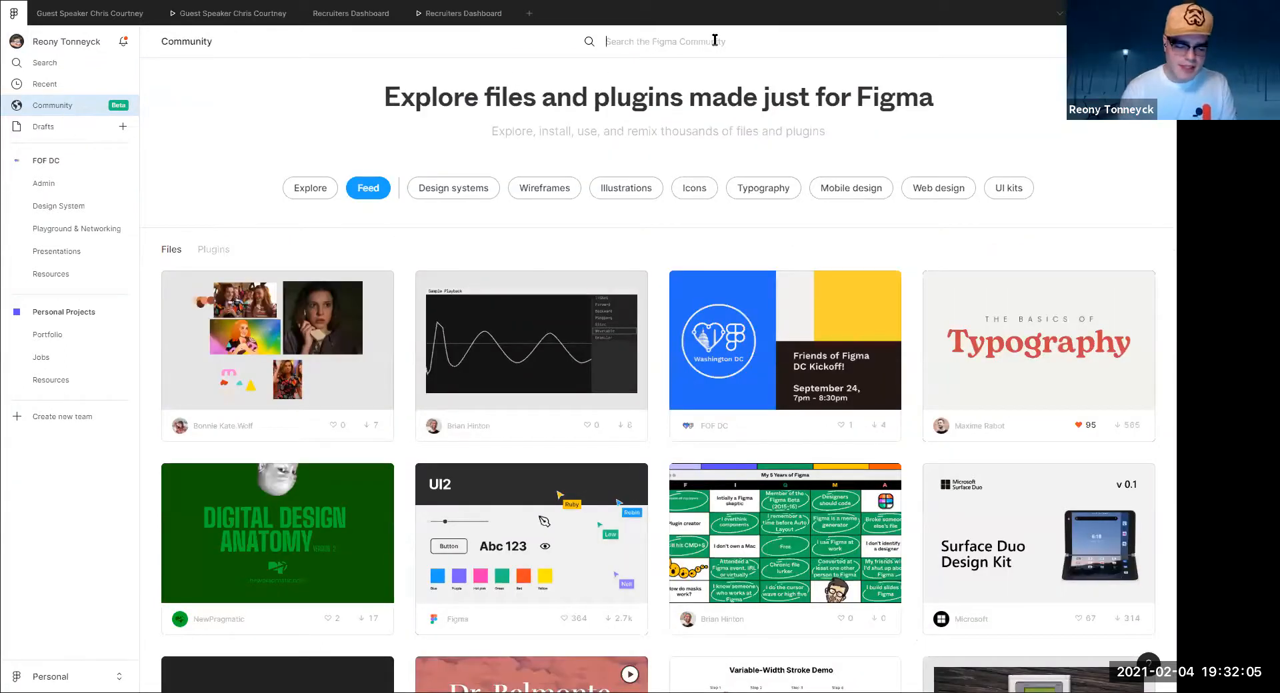
{"action": "type", "text": "reset t"}
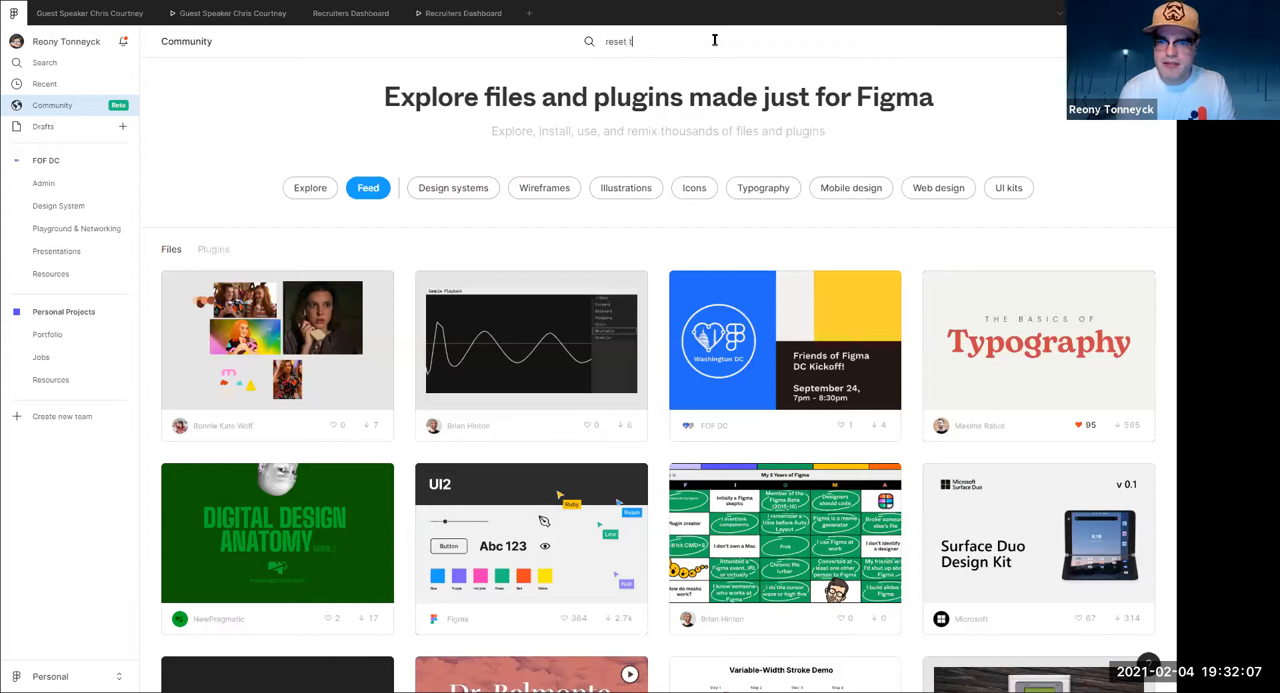
{"action": "type", "text": "ext layer name"}
{"action": "key", "text": "Return"}
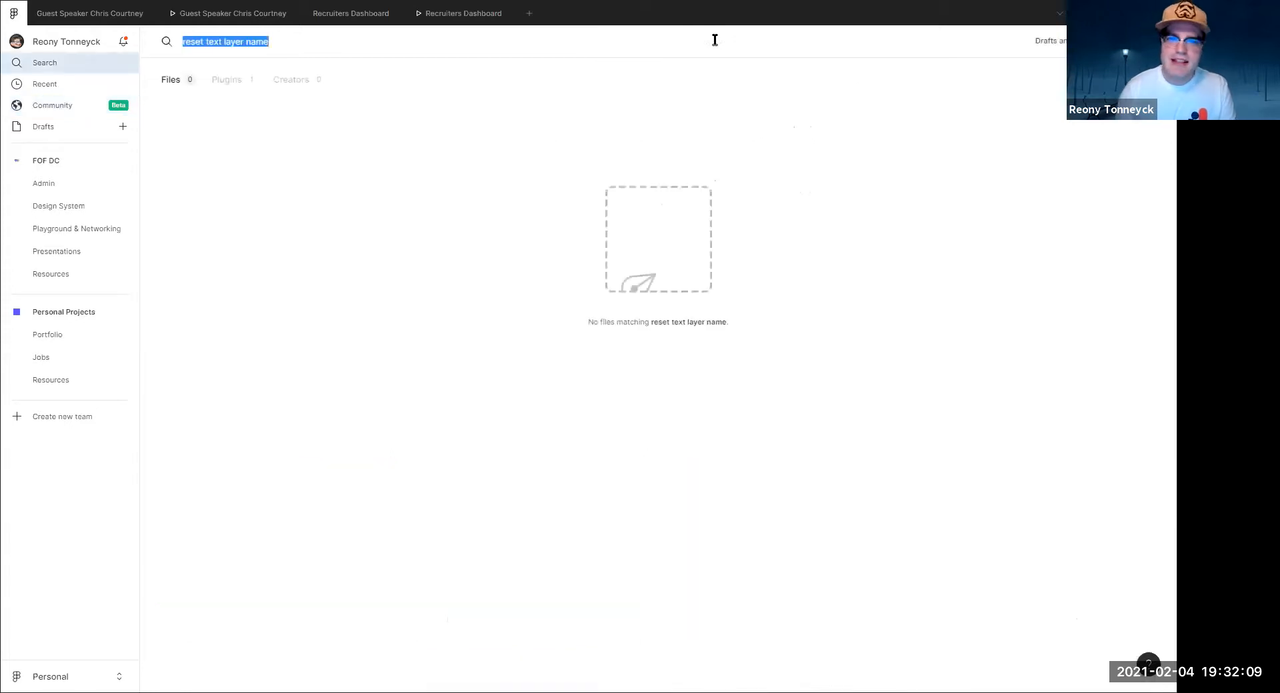
{"action": "left_click", "coordinate": [229, 79]}
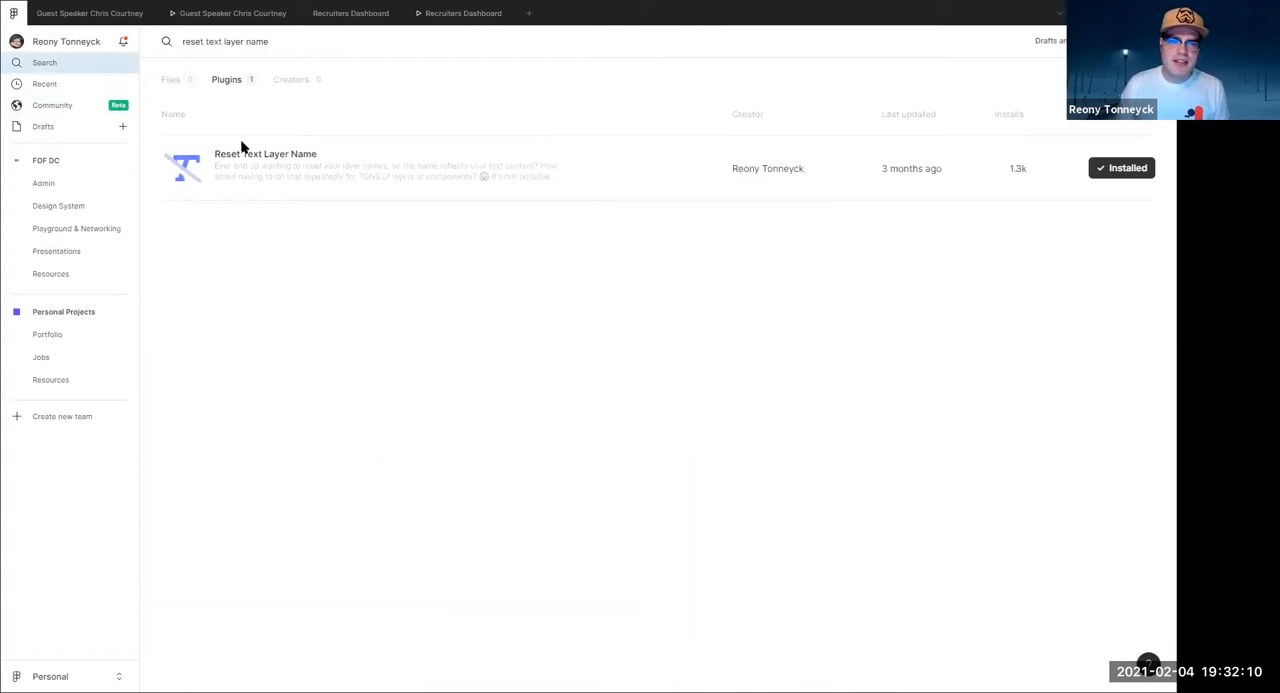
{"action": "left_click", "coordinate": [289, 180]}
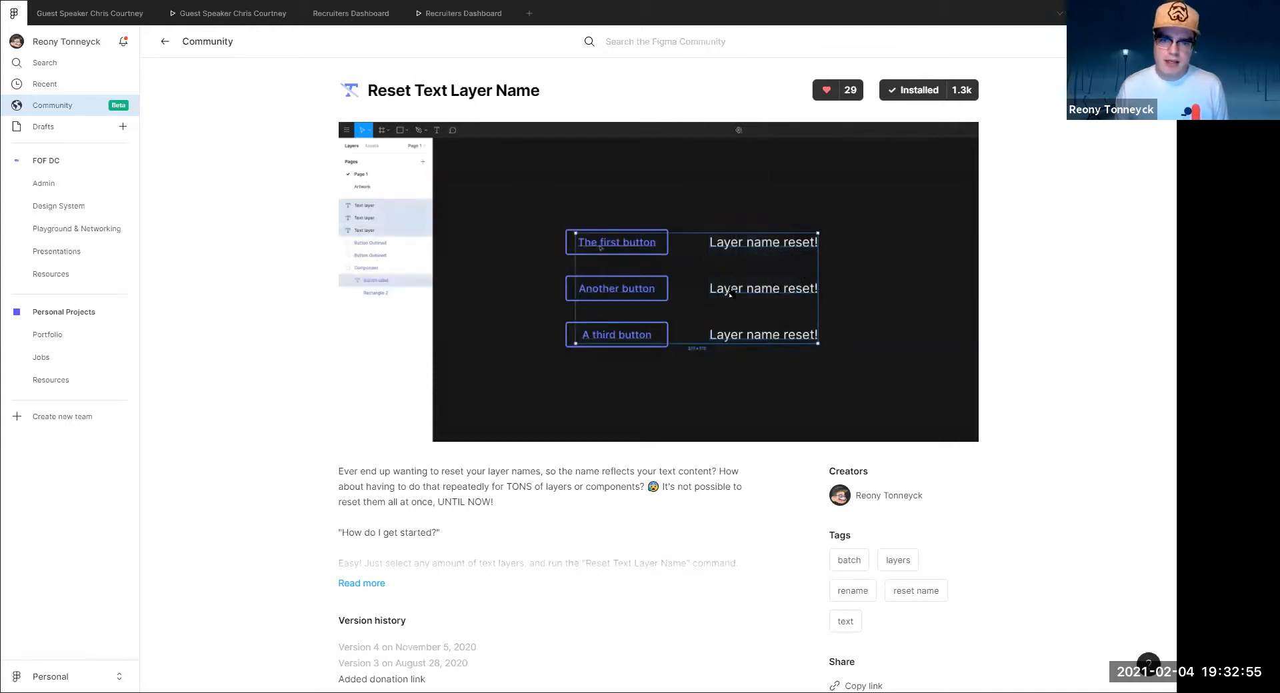
Return to the Recruiters Dashboard file and select the "Less than 35% hired" text layer in Frame 233
{"action": "left_click", "coordinate": [351, 13]}
{"action": "scroll", "coordinate": [381, 239], "scroll_direction": "up", "scroll_amount": 3}
{"action": "double_click", "coordinate": [380, 237]}
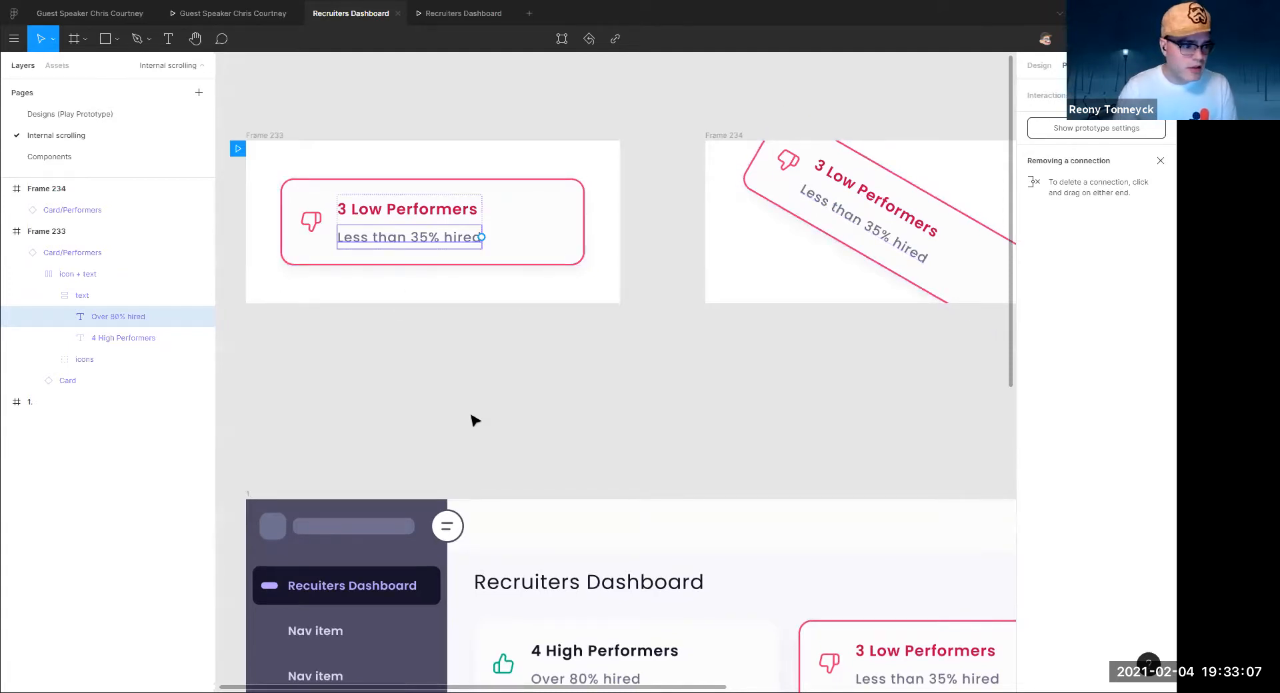
Reset the selected text layer's name to its text content by clearing the name in a rename
{"action": "key", "text": "ctrl+r"}
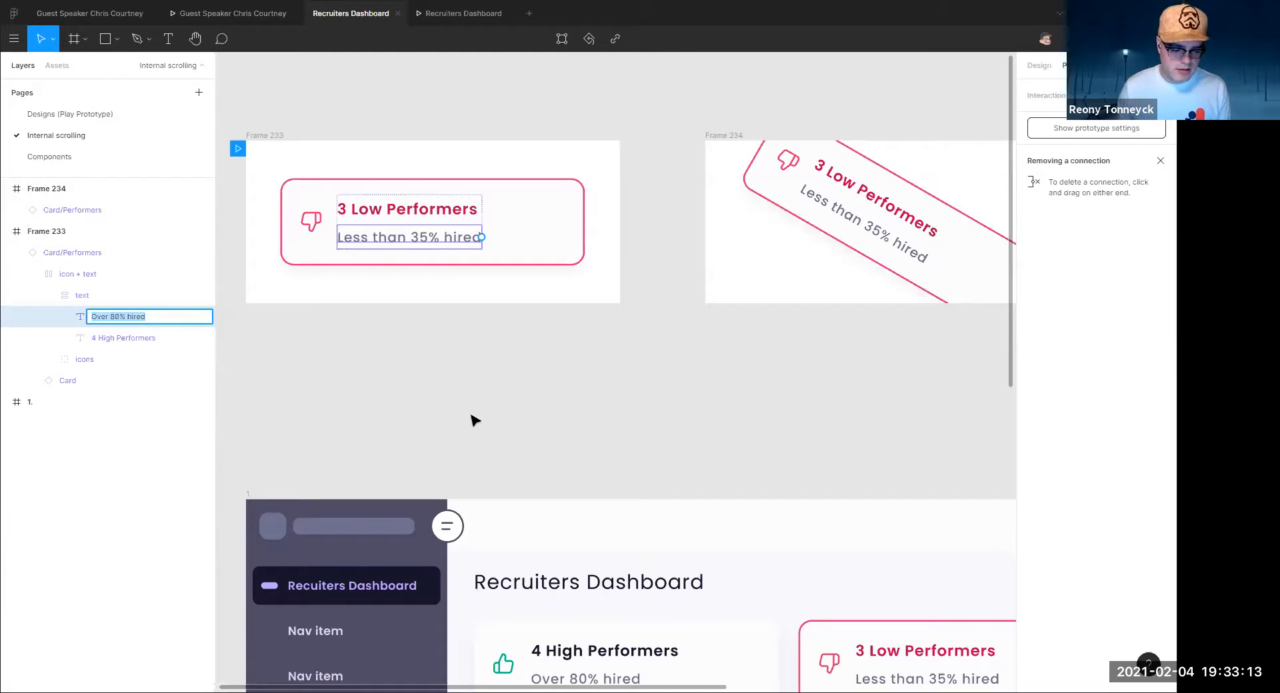
{"action": "left_click", "coordinate": [510, 419]}
{"action": "left_click", "coordinate": [143, 319]}
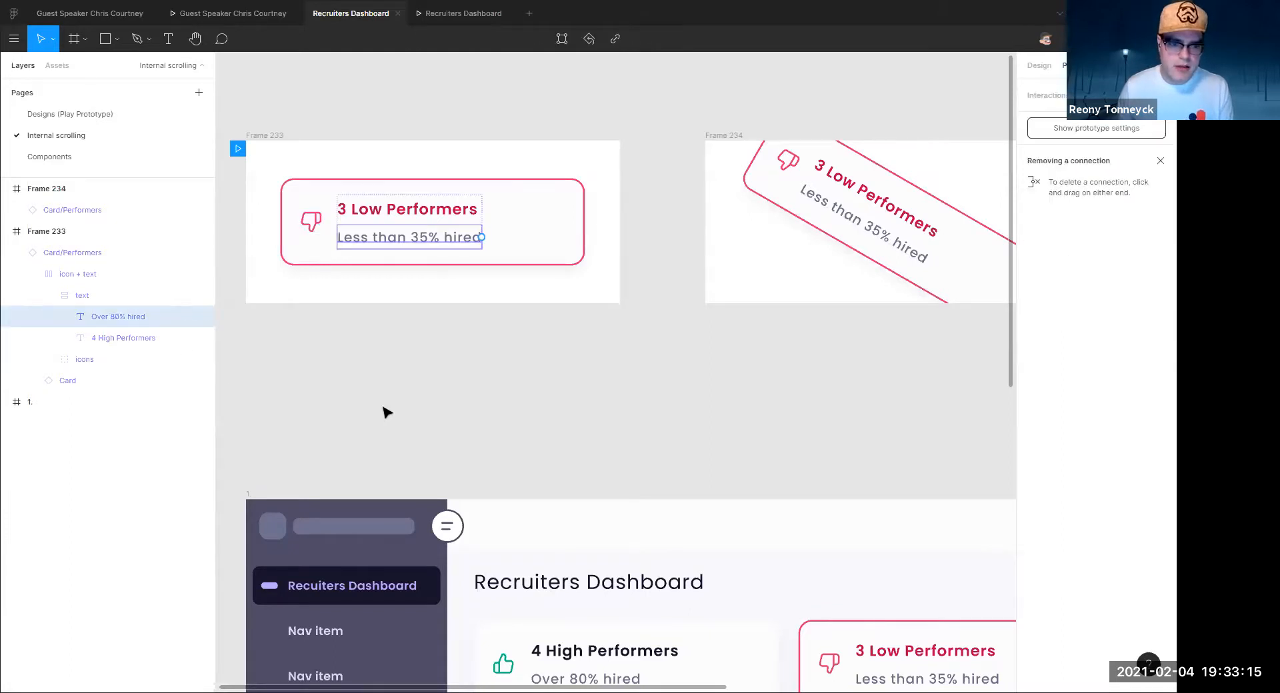
{"action": "key", "text": "ctrl+r"}
{"action": "key", "text": "BackSpace"}
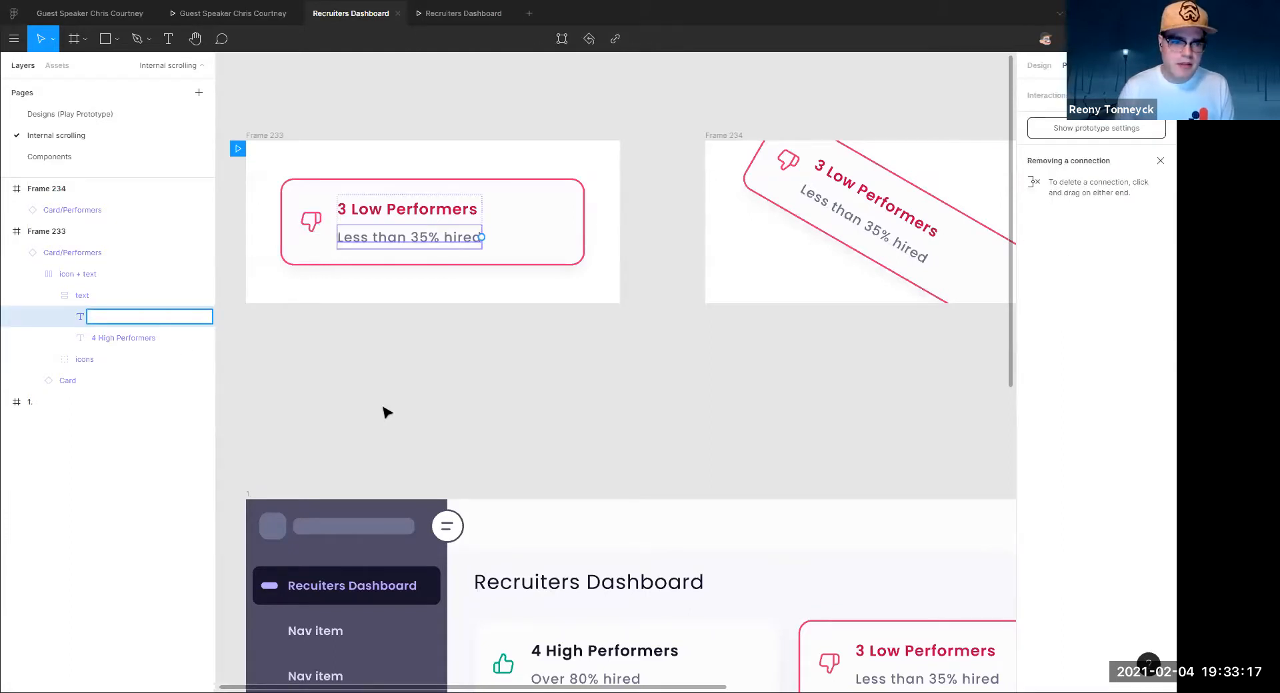
{"action": "key", "text": "Return"}
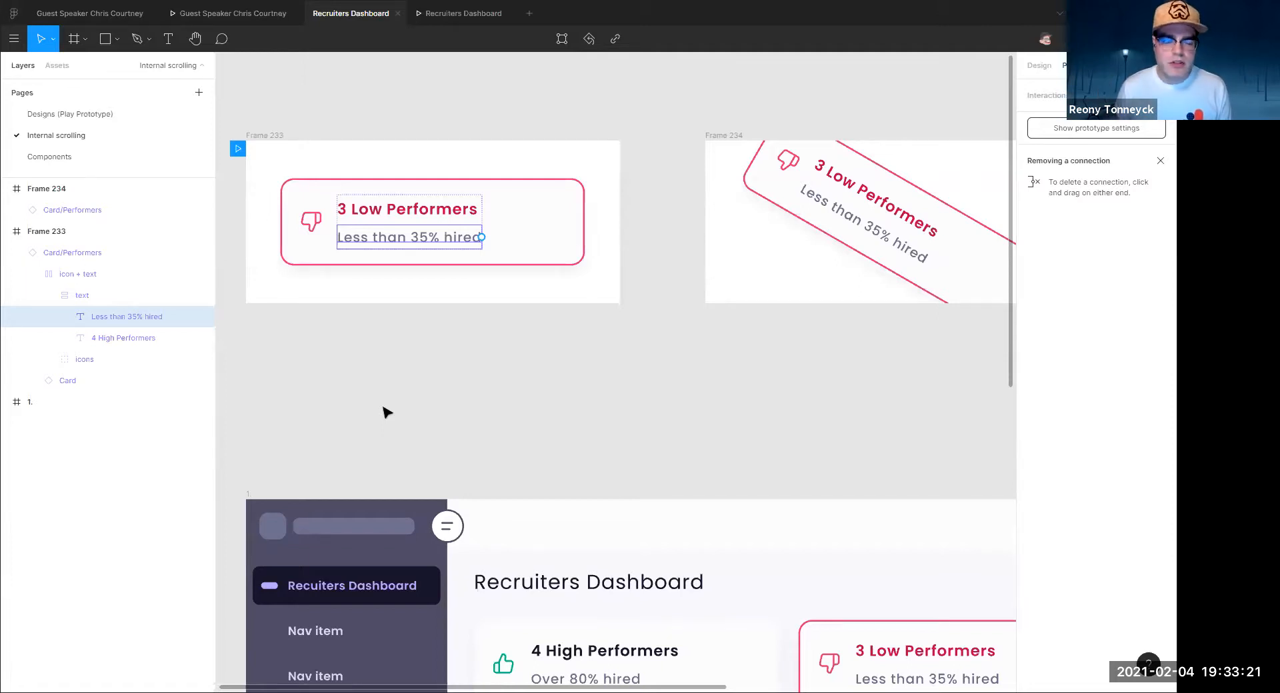
Run the Reset Text Layer Name plugin on the "Less than 35% hired" texts in Frames 233 and 234, and clear the selection
{"action": "scroll", "coordinate": [393, 400], "scroll_direction": "down", "scroll_amount": 5}
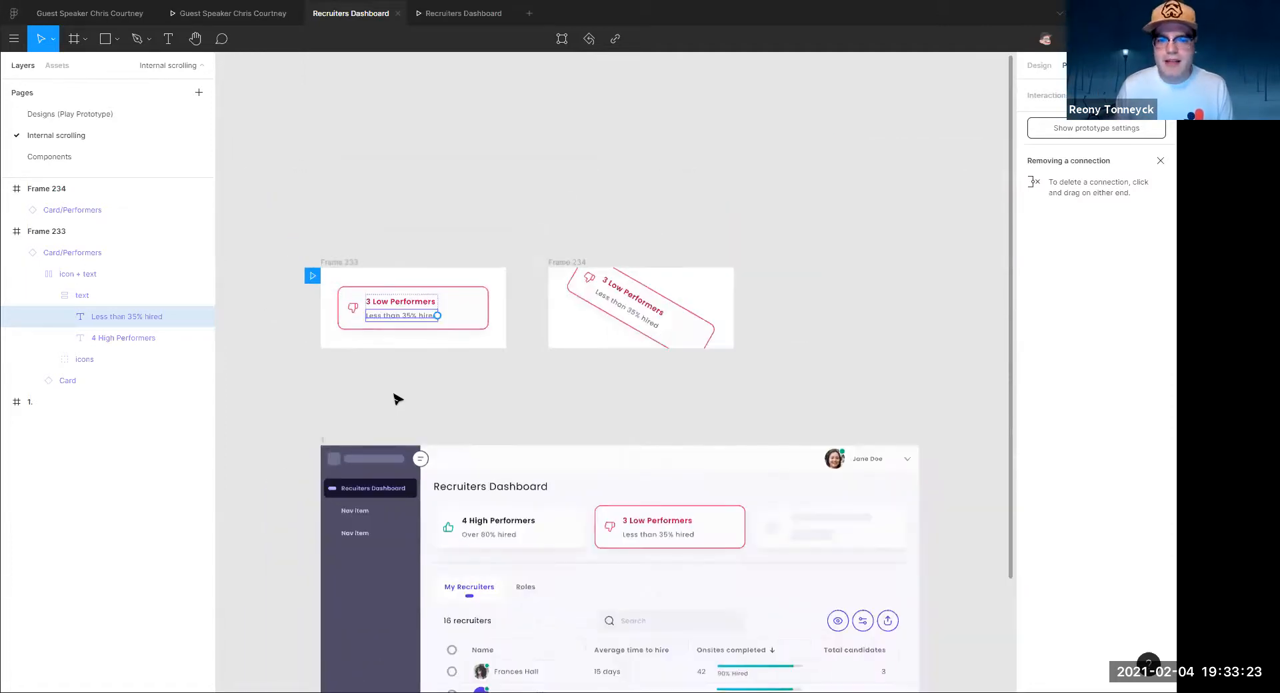
{"action": "scroll", "coordinate": [396, 399], "scroll_direction": "up", "scroll_amount": 2}
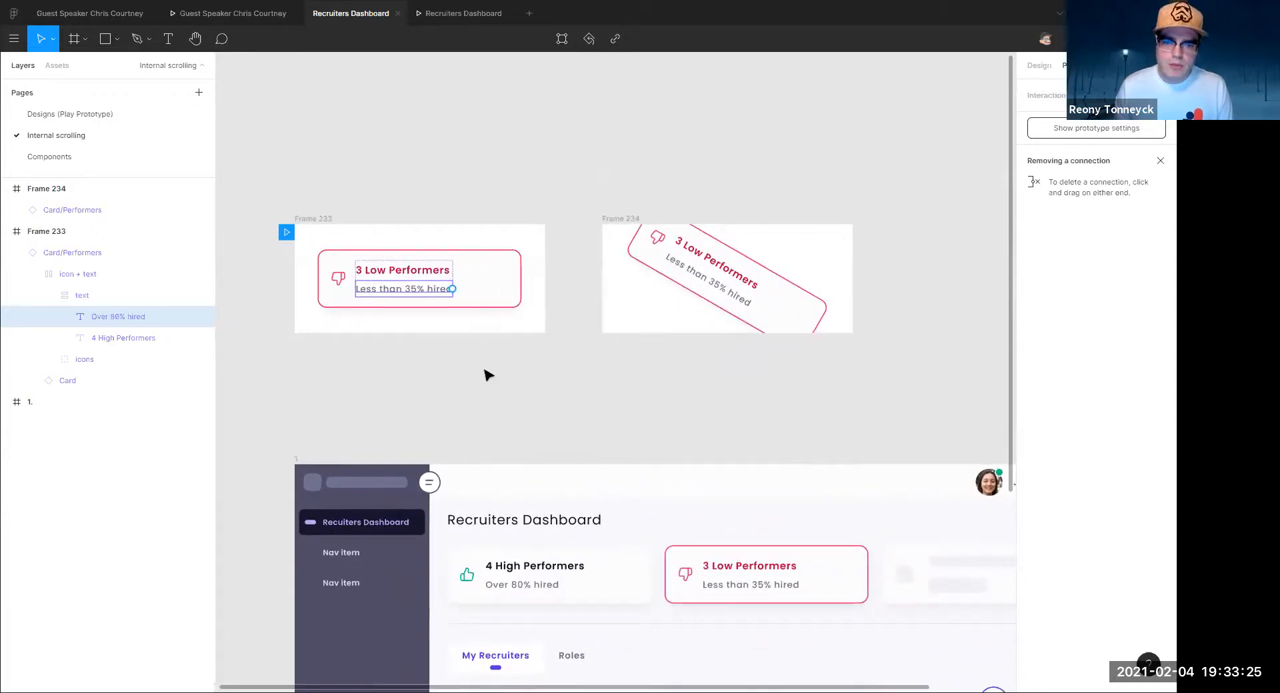
{"action": "left_click", "coordinate": [711, 297], "text": "shift"}
{"action": "key", "text": "ctrl+/"}
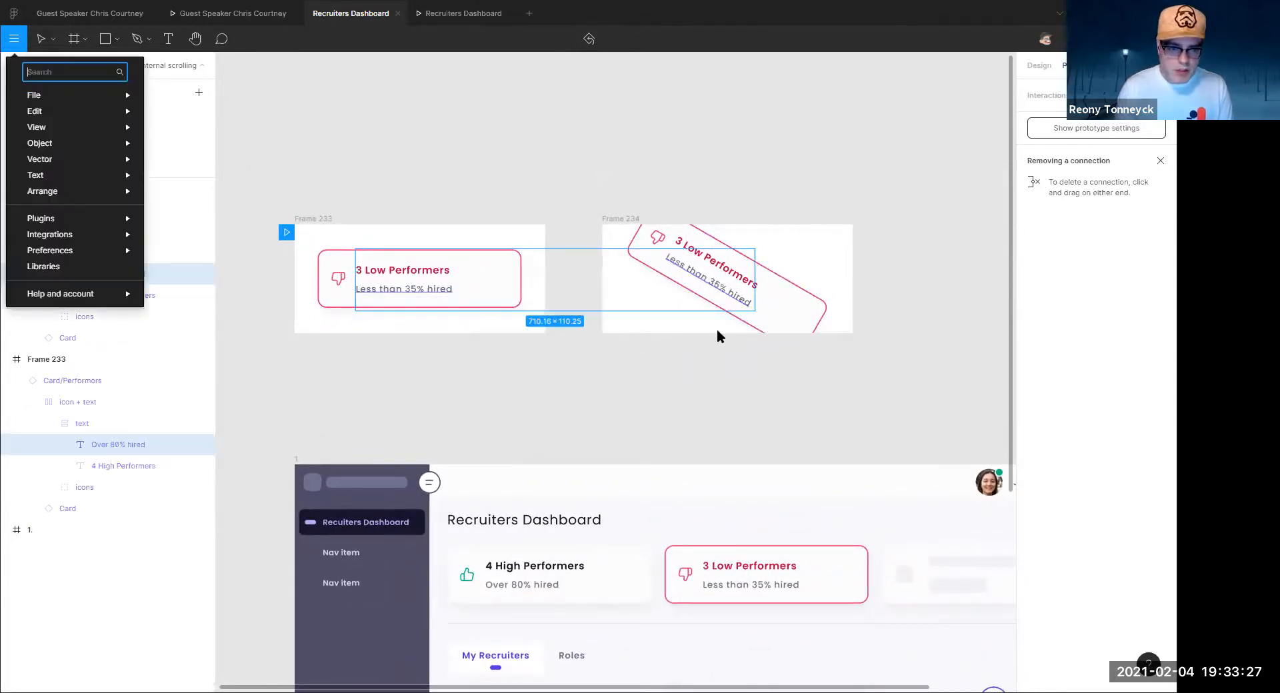
{"action": "type", "text": "reset"}
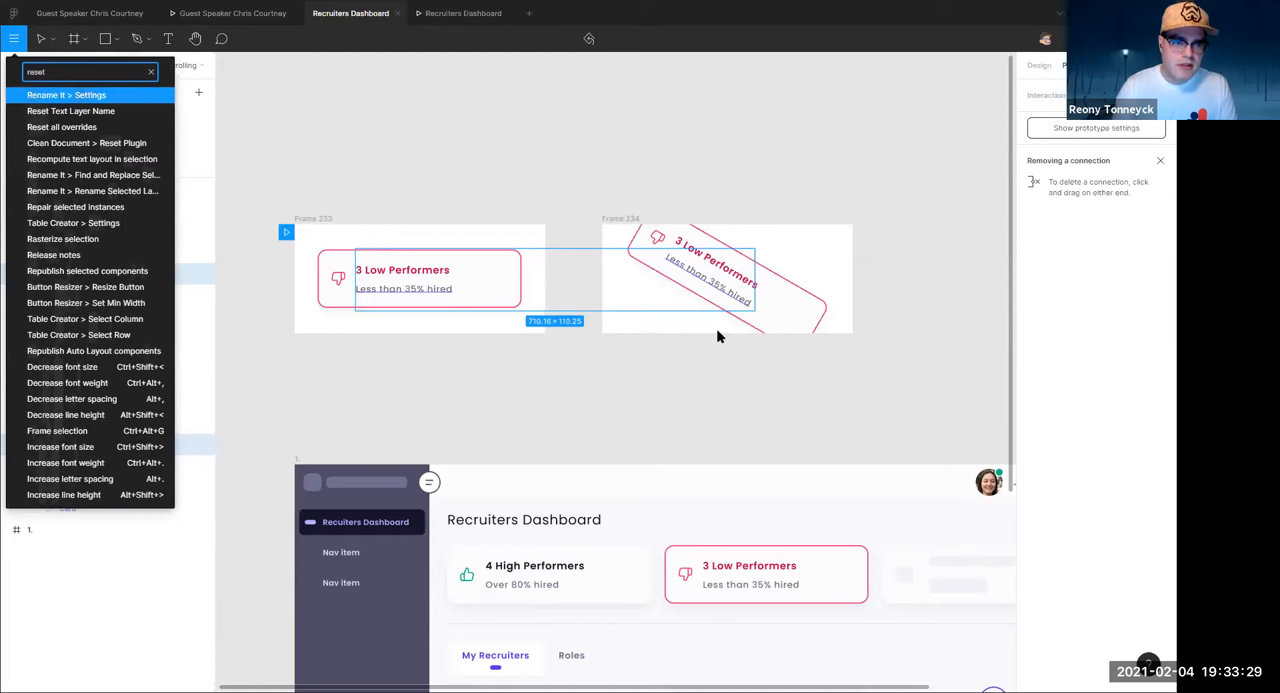
{"action": "type", "text": " te"}
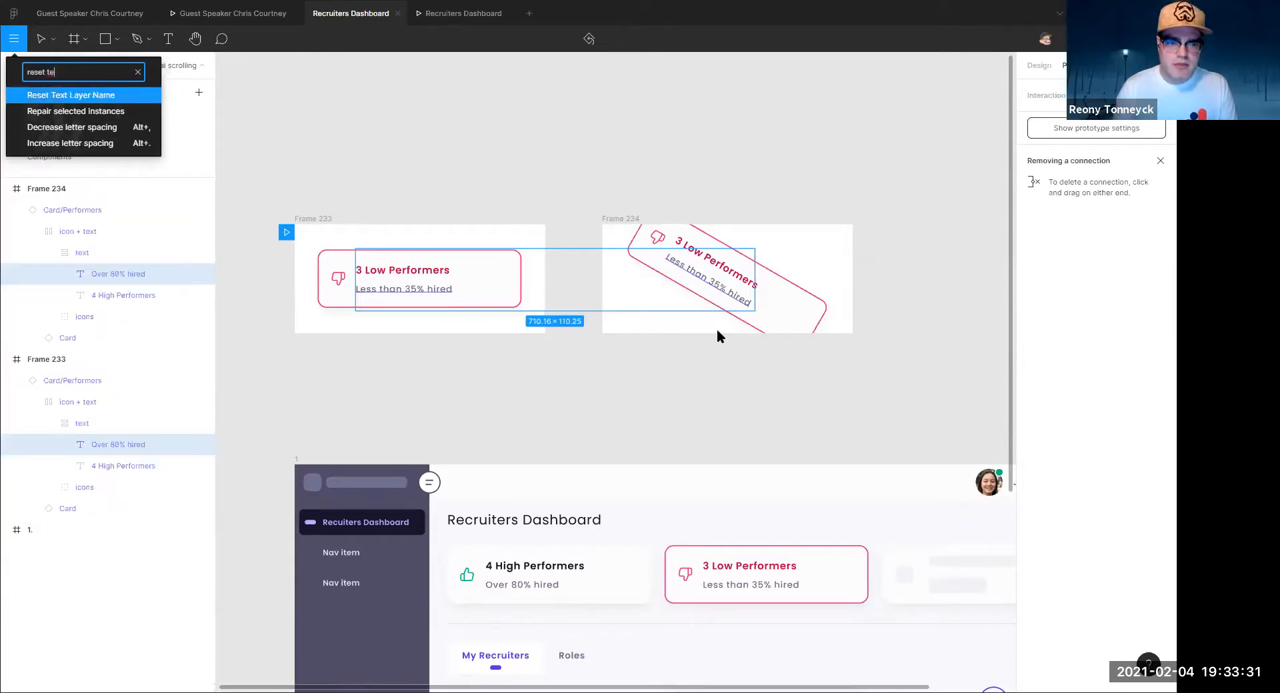
{"action": "key", "text": "Return"}
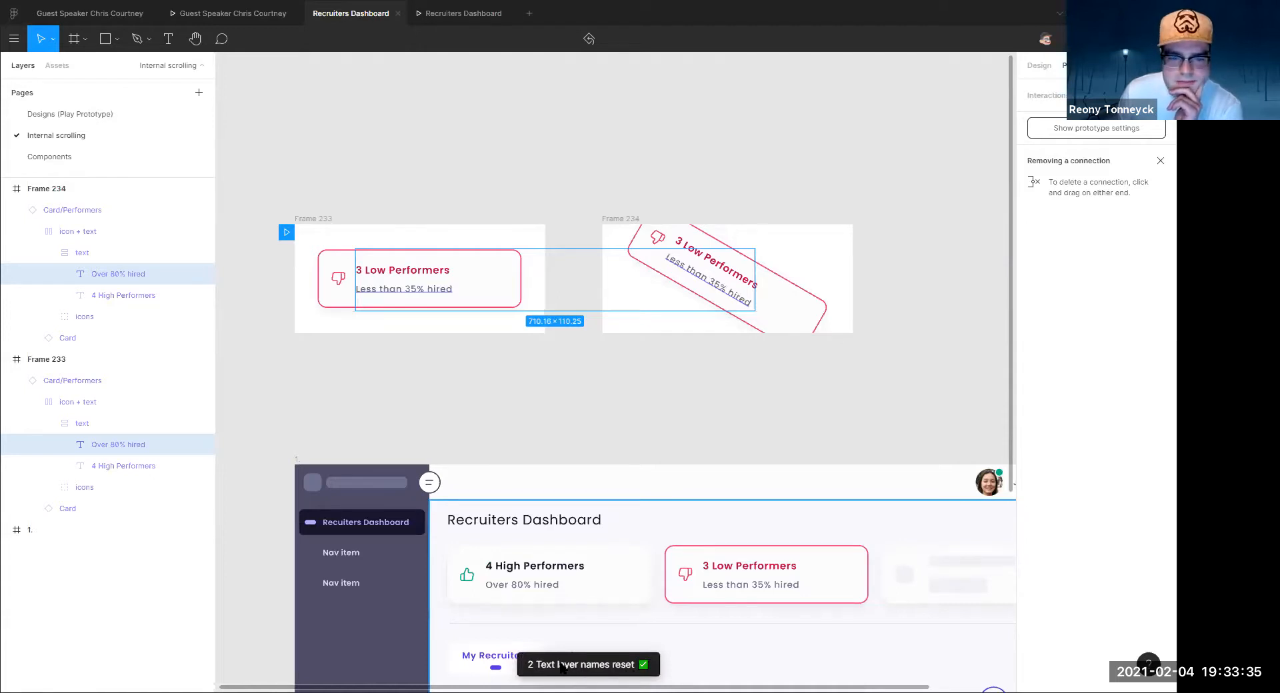
{"action": "left_click", "coordinate": [434, 323]}
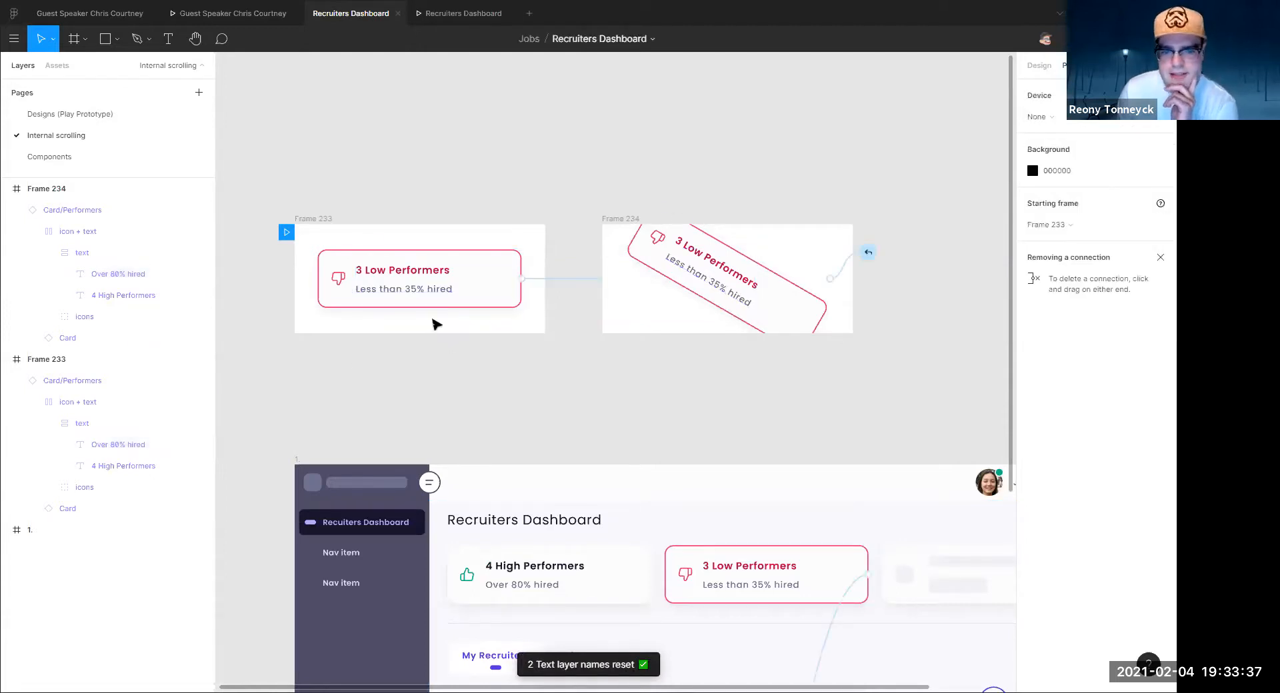
Try to rerun the last plugin on the card in Frame 233 and select its "Less than 35% hired" text layer
{"action": "left_click", "coordinate": [430, 287]}
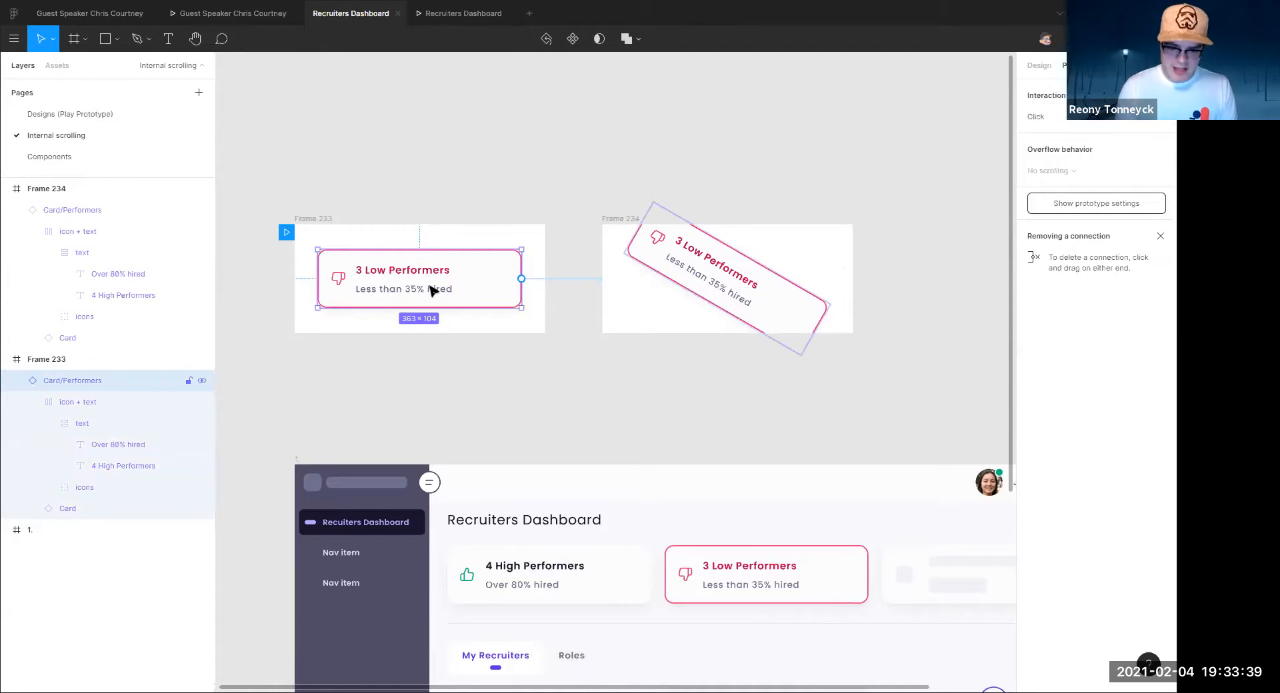
{"action": "key", "text": "ctrl+alt+p"}
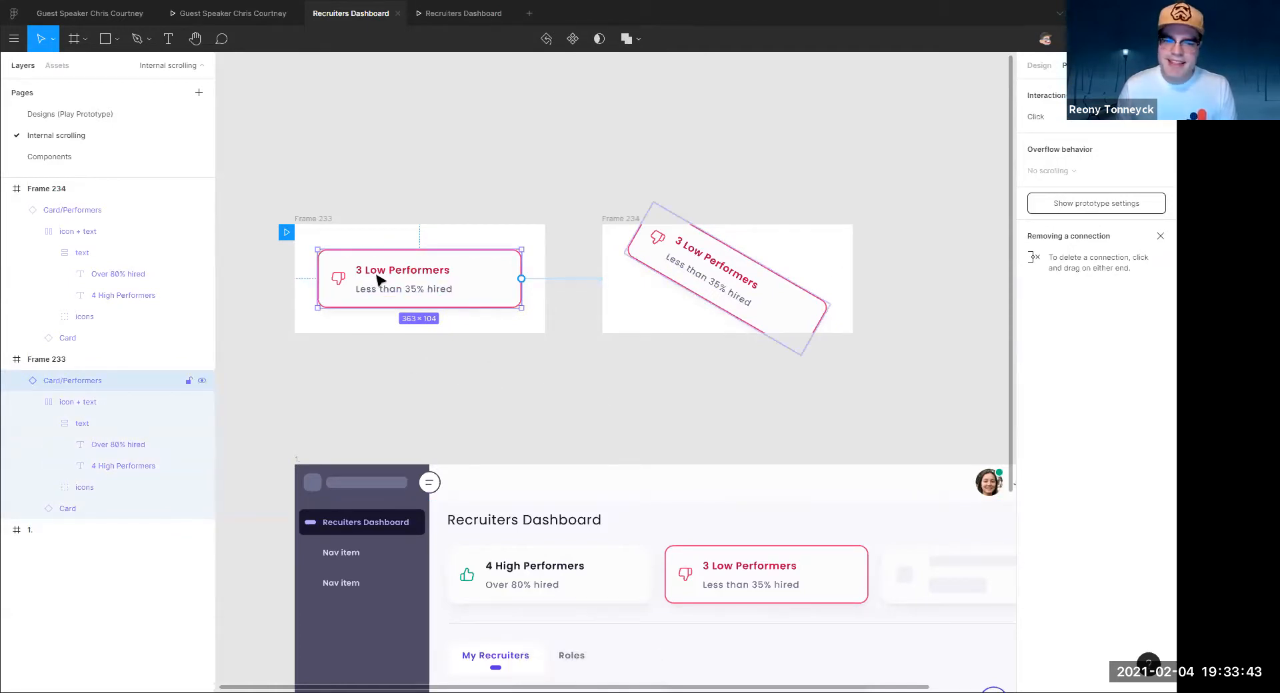
{"action": "left_click", "coordinate": [420, 289], "text": "ctrl"}
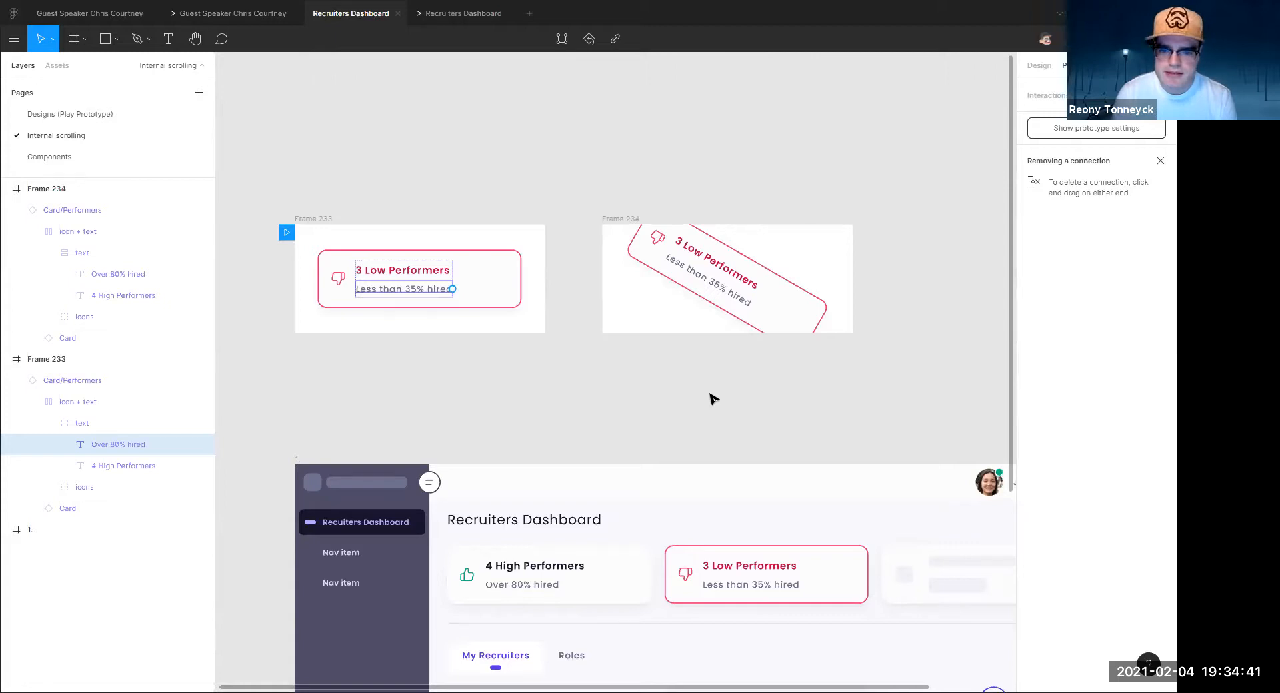
Go back to the Reset Text Layer Name page in the Community and copy its share link
{"action": "left_click", "coordinate": [13, 14]}
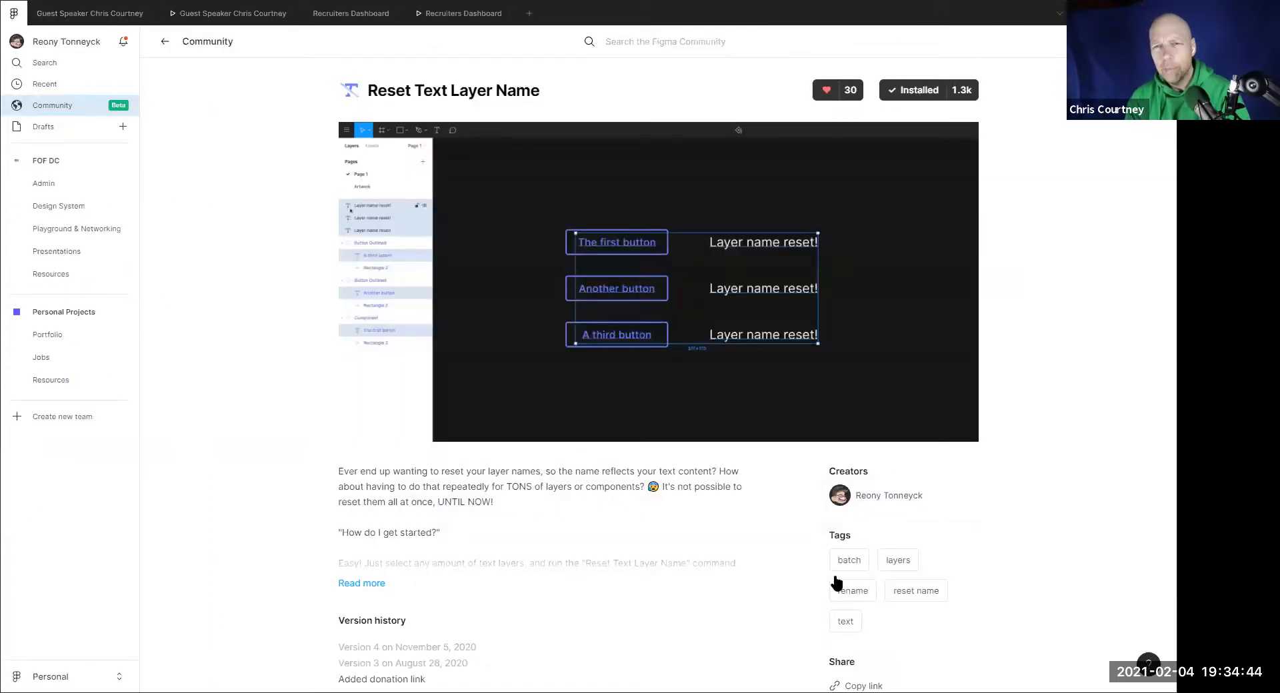
{"action": "left_click", "coordinate": [859, 684]}
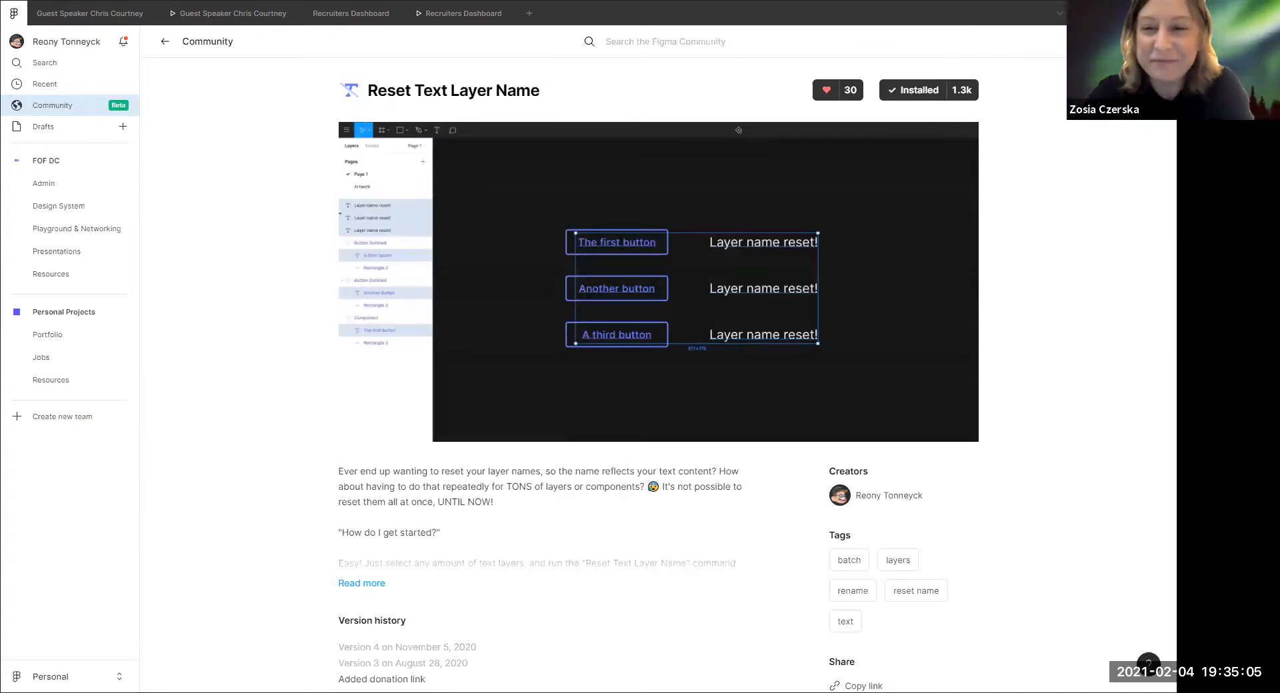
Close the Recruiters Dashboard preview and show the guest speaker presentation at its "Q&A + Keep in touch with us!" slide
{"action": "left_click", "coordinate": [461, 16]}
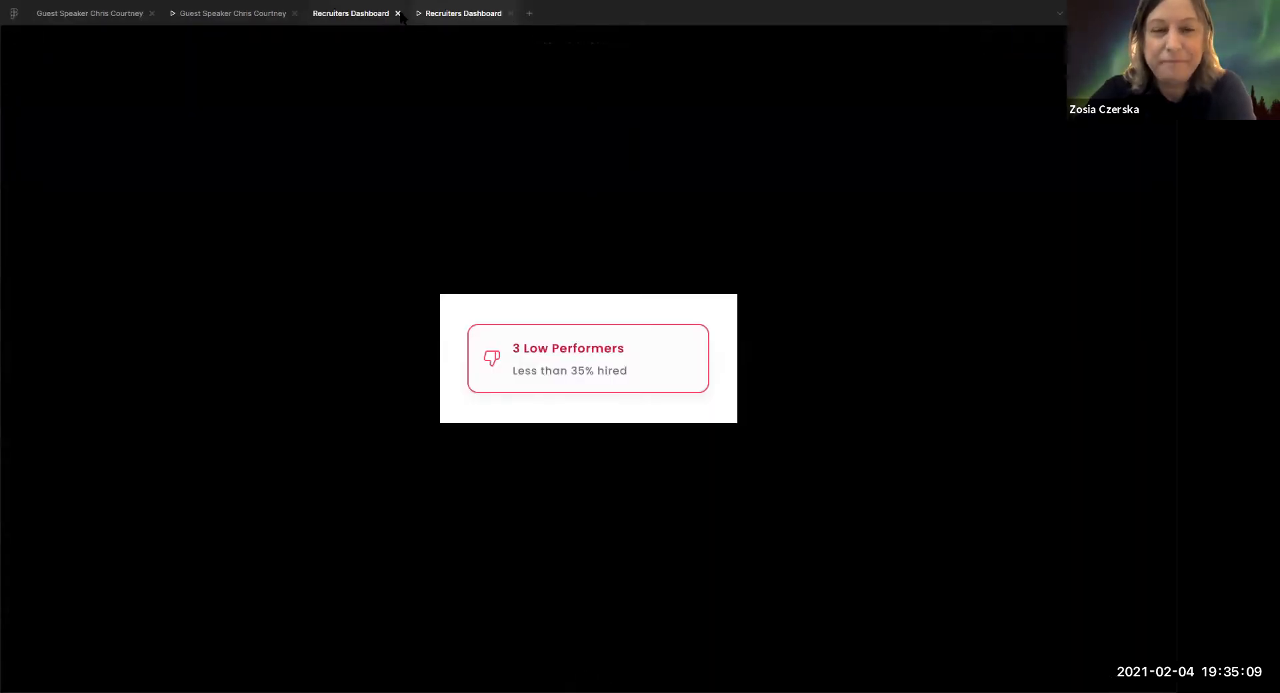
{"action": "left_click", "coordinate": [510, 13]}
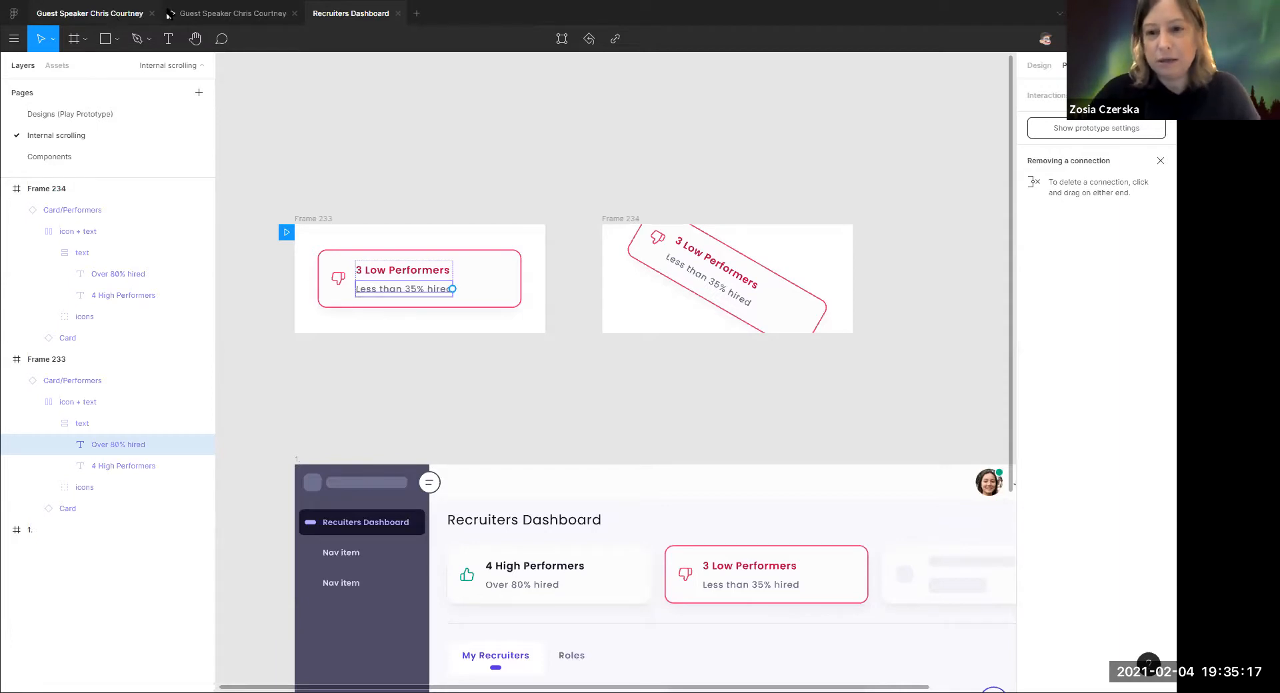
{"action": "left_click", "coordinate": [126, 18]}
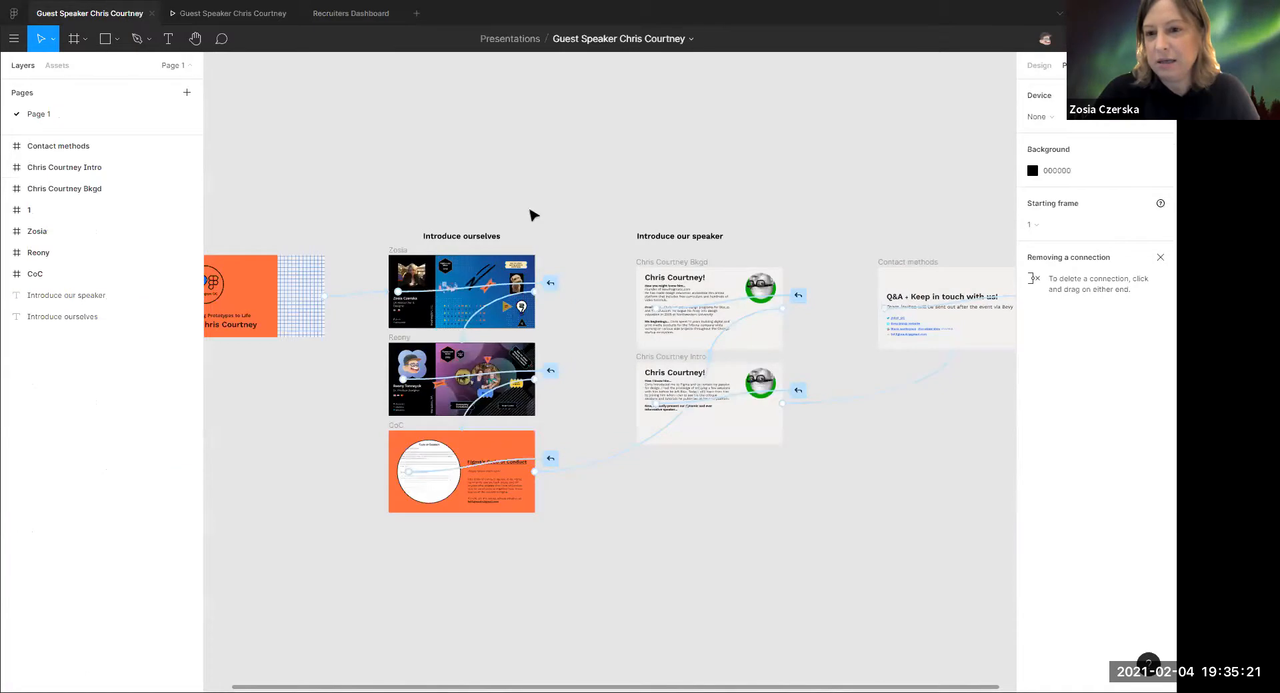
{"action": "left_click", "coordinate": [884, 252]}
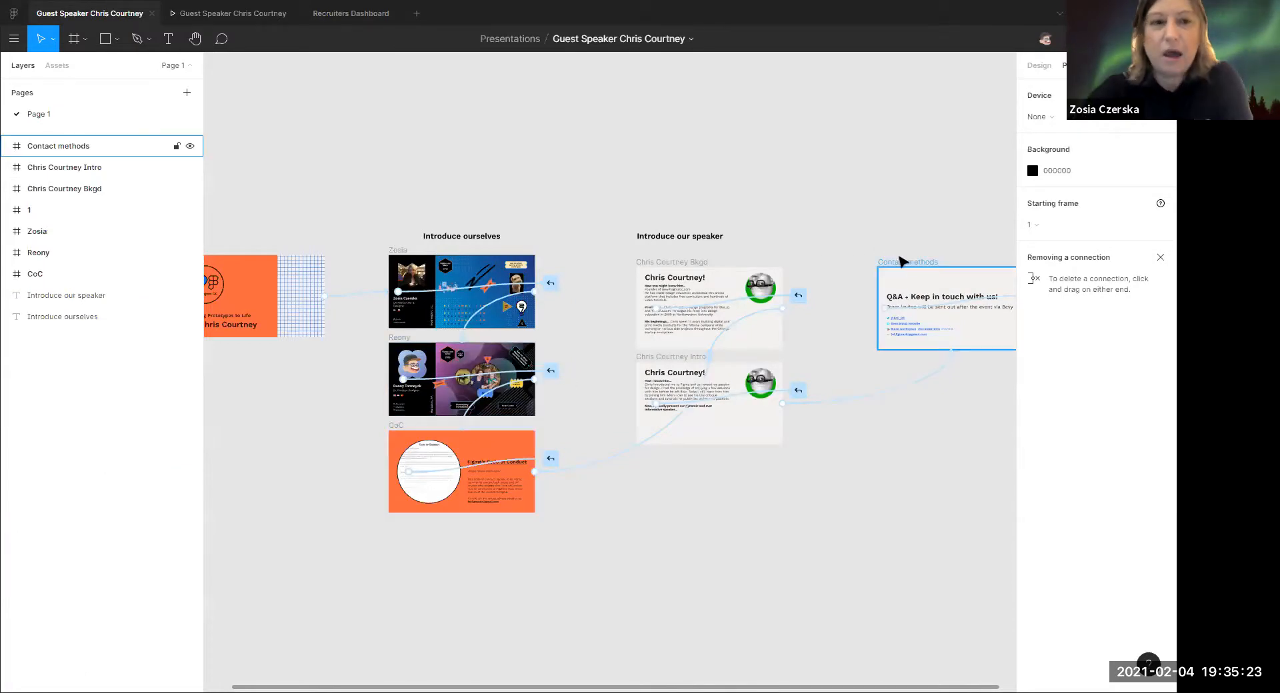
{"action": "left_click", "coordinate": [1056, 30]}
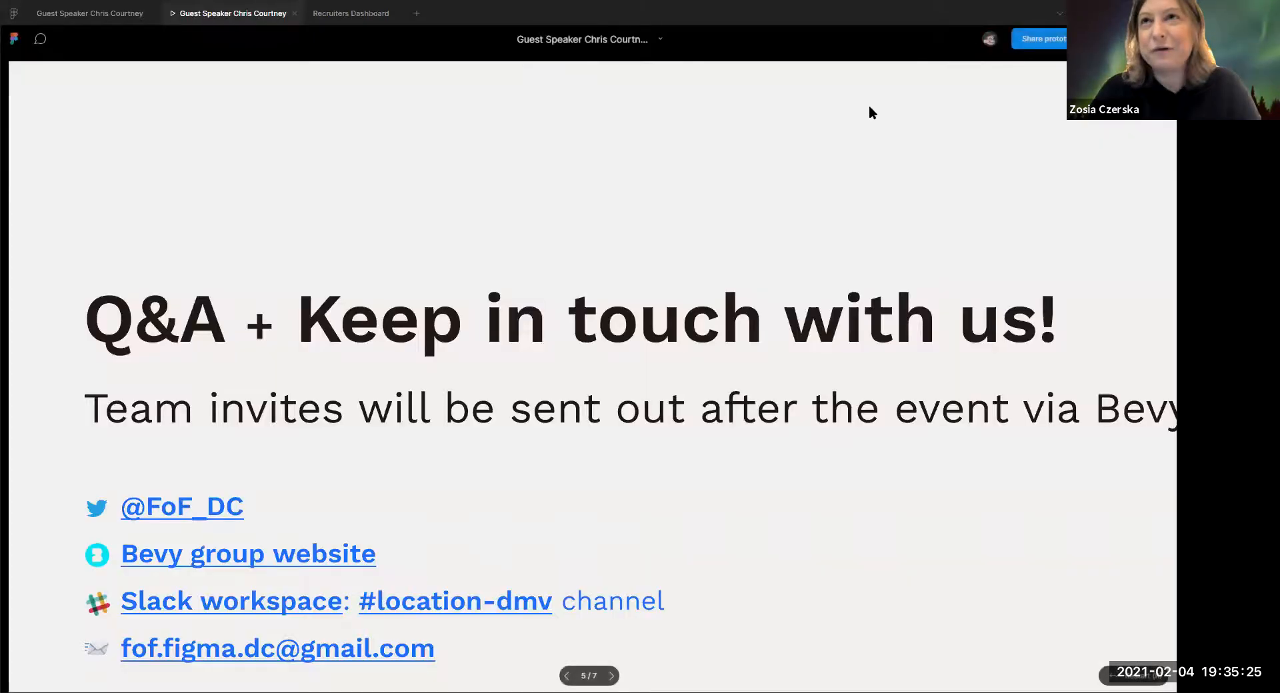
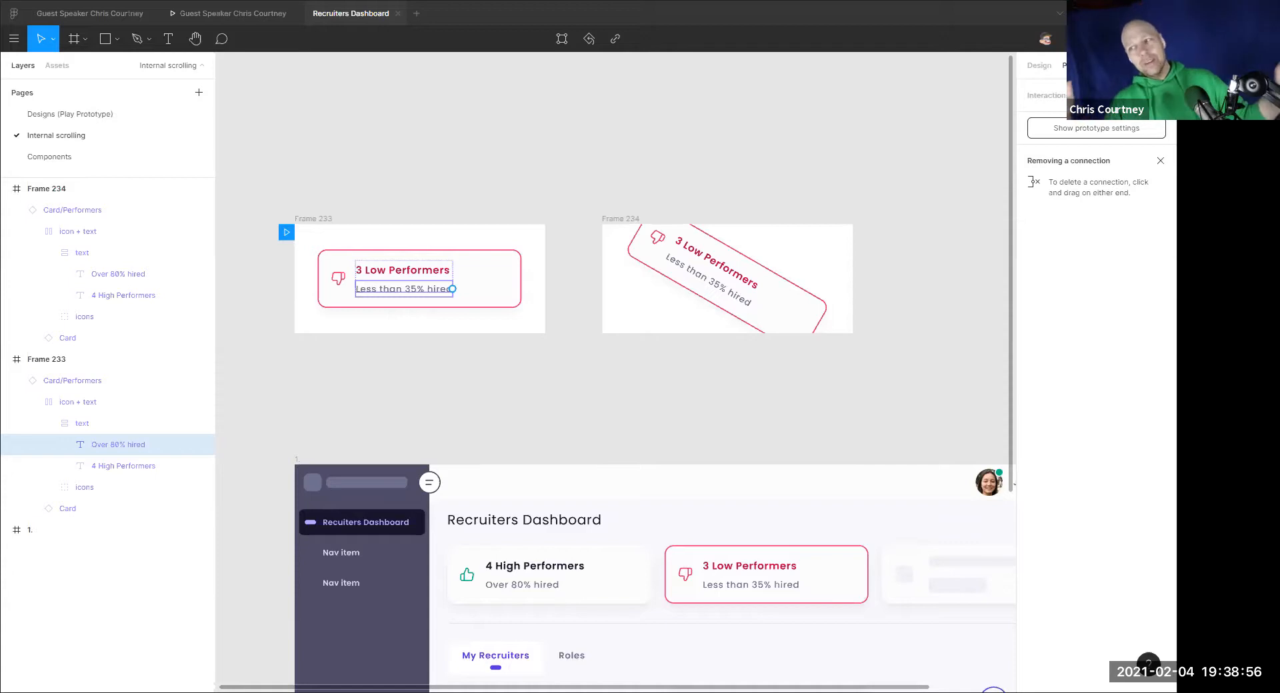
Review the trigger options for the Frame 233 card's connection to Frame 234, and close the interaction details without changing them
{"action": "left_click", "coordinate": [614, 188]}
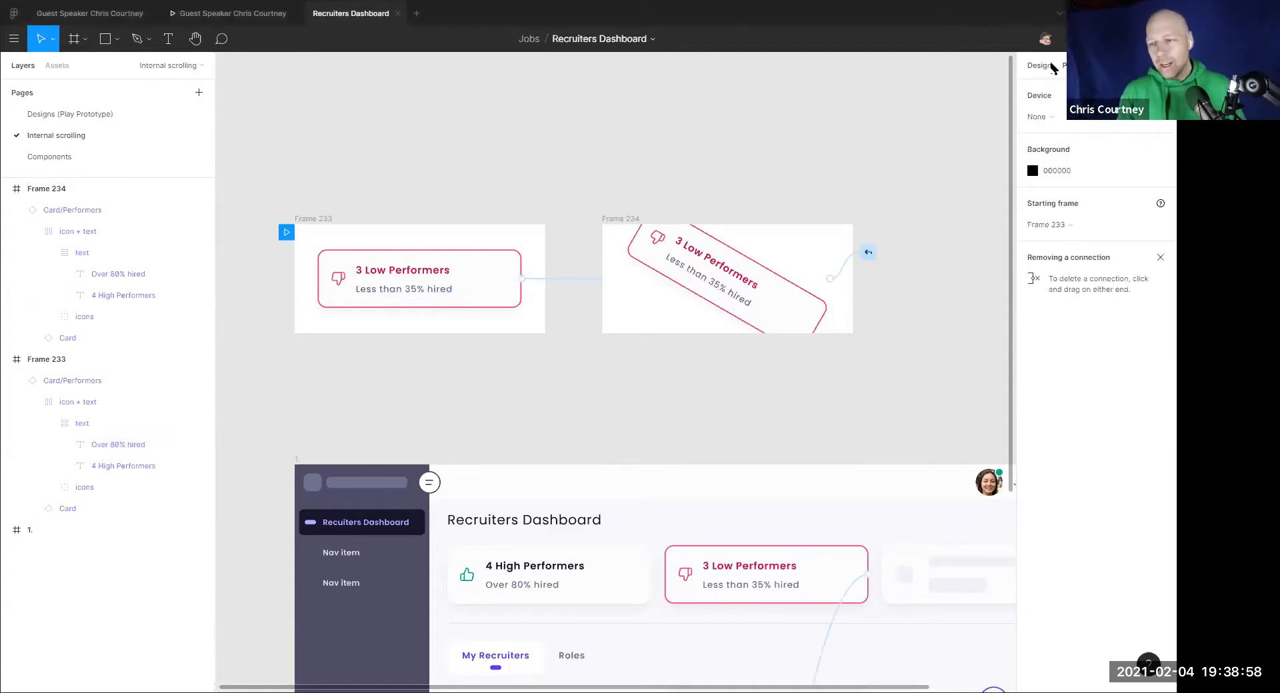
{"action": "left_click", "coordinate": [493, 293]}
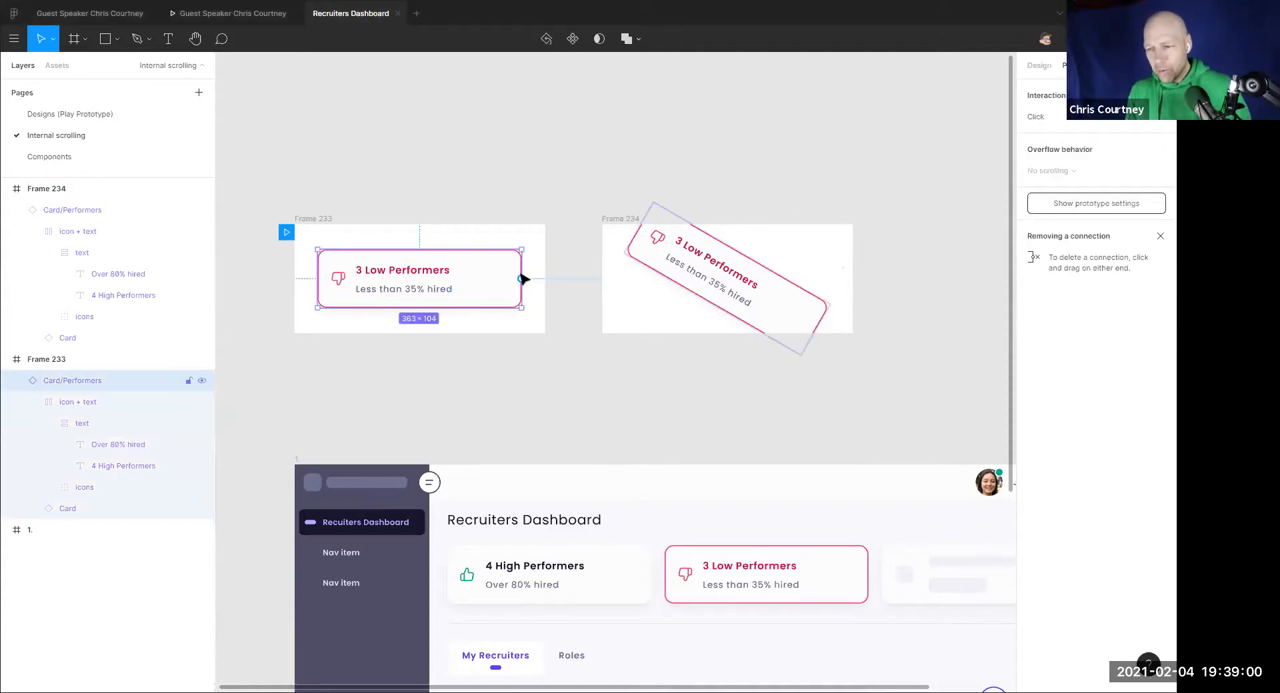
{"action": "left_click_drag", "start_coordinate": [521, 279], "coordinate": [602, 278]}
{"action": "left_click", "coordinate": [924, 151]}
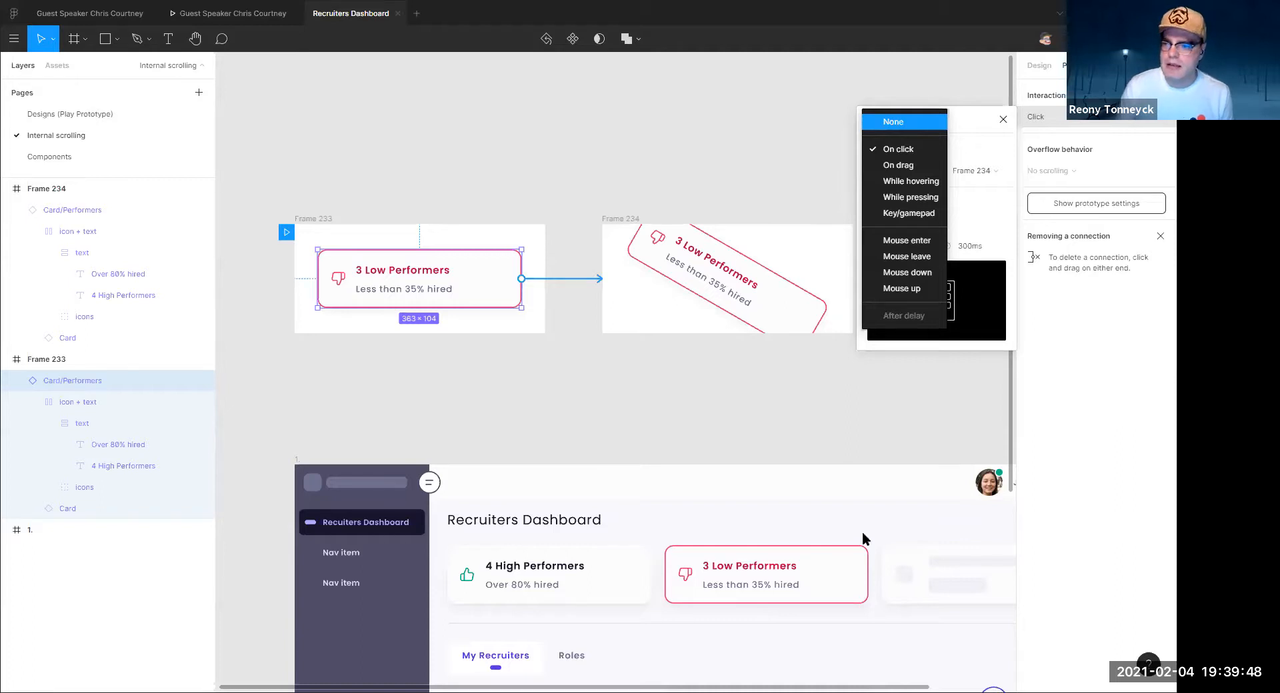
{"action": "left_click", "coordinate": [1007, 118]}
{"action": "left_click", "coordinate": [1004, 119]}
{"action": "left_click", "coordinate": [374, 123]}
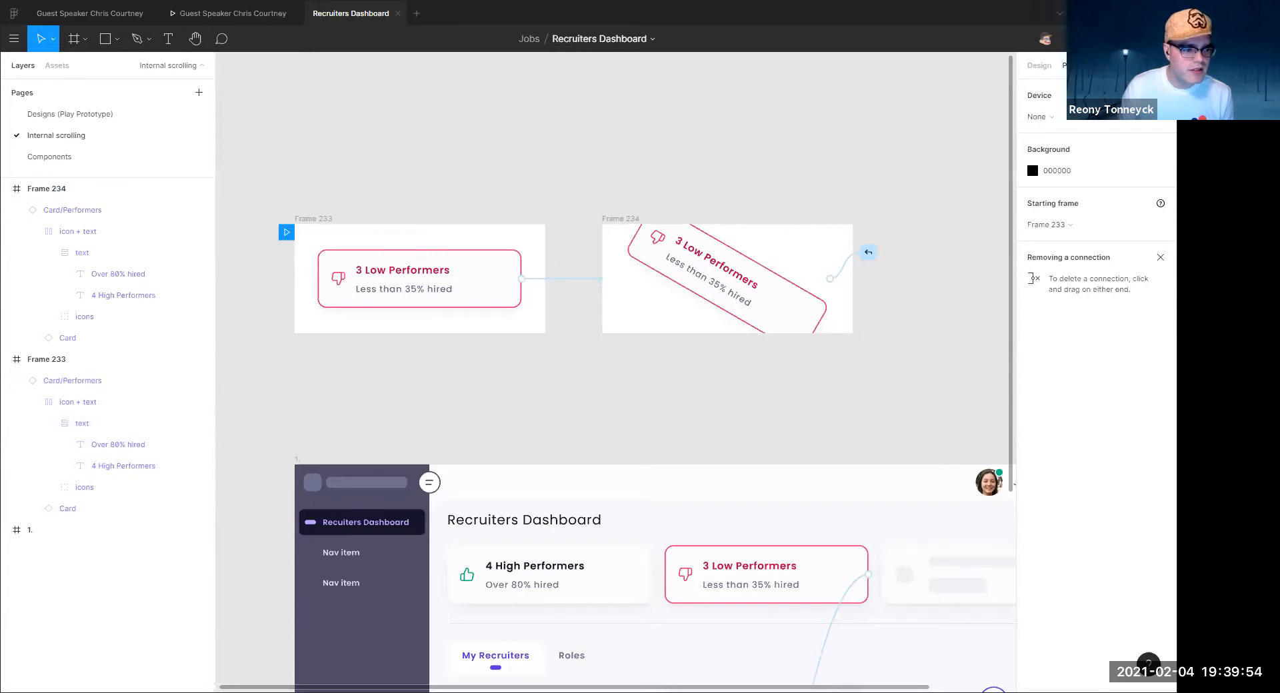
Review the action options for the Frame 233 card's connection to Frame 234, keeping Navigate to
{"action": "left_click", "coordinate": [420, 300]}
{"action": "left_click_drag", "start_coordinate": [521, 278], "coordinate": [579, 287]}
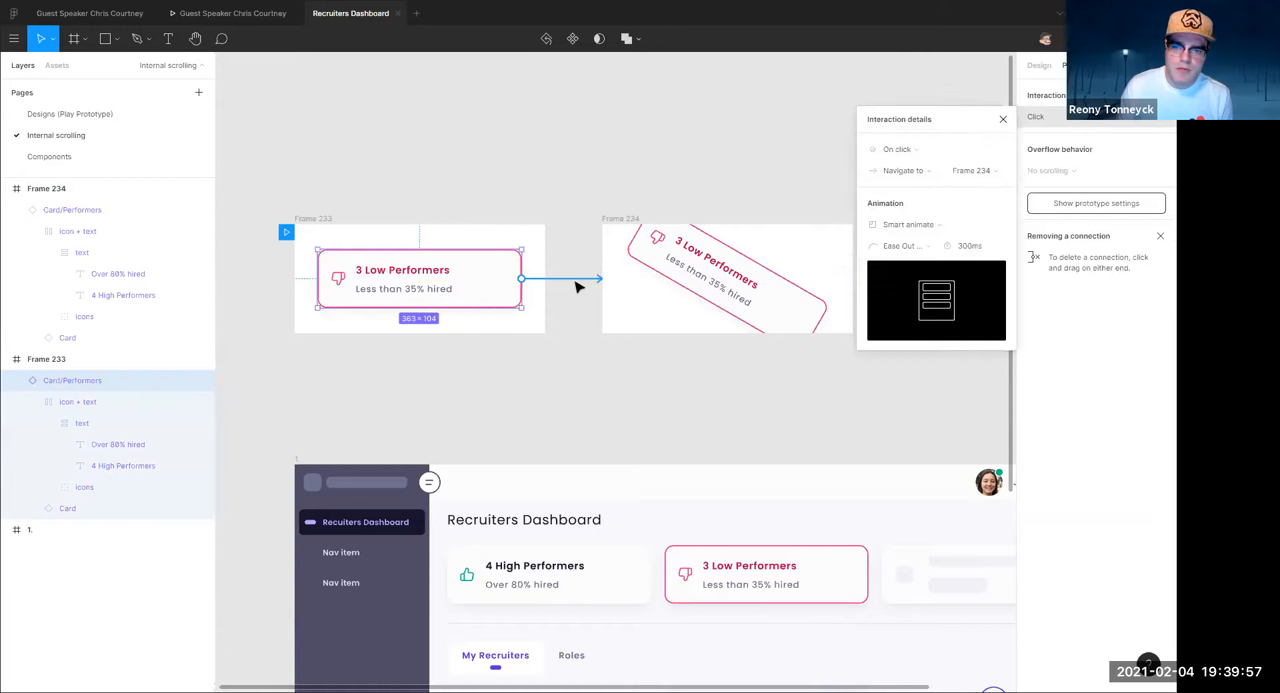
{"action": "left_click", "coordinate": [927, 170]}
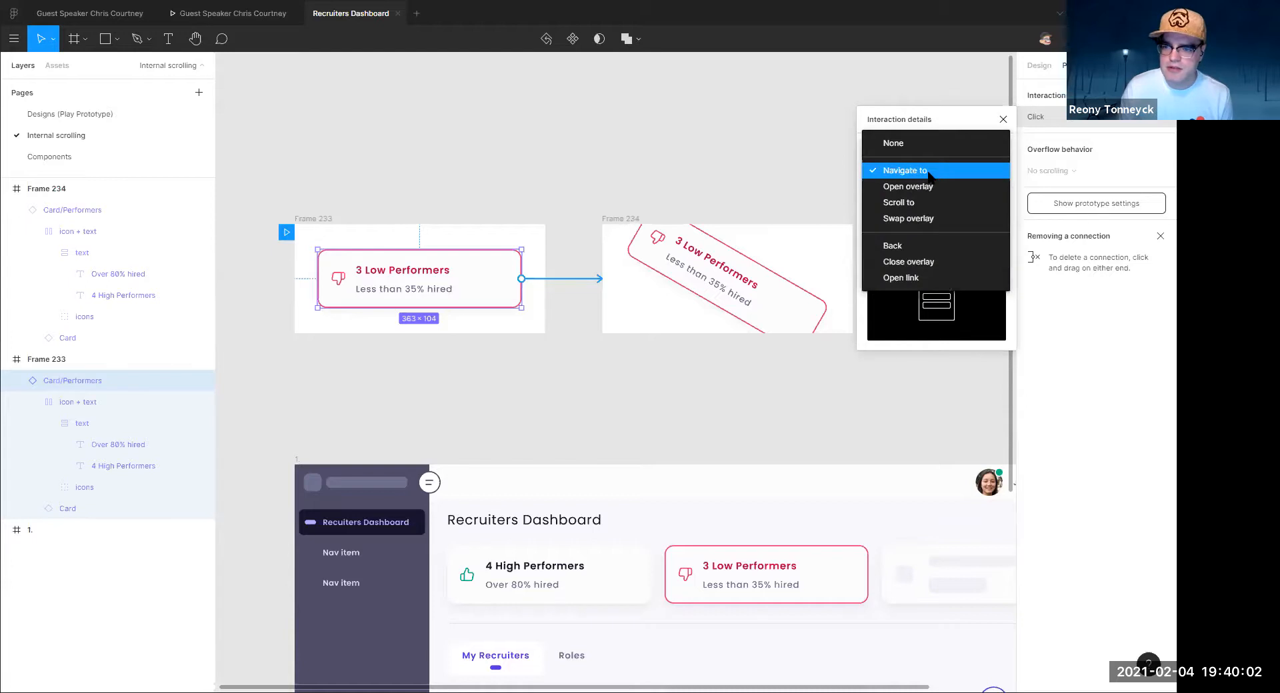
{"action": "left_click", "coordinate": [928, 172]}
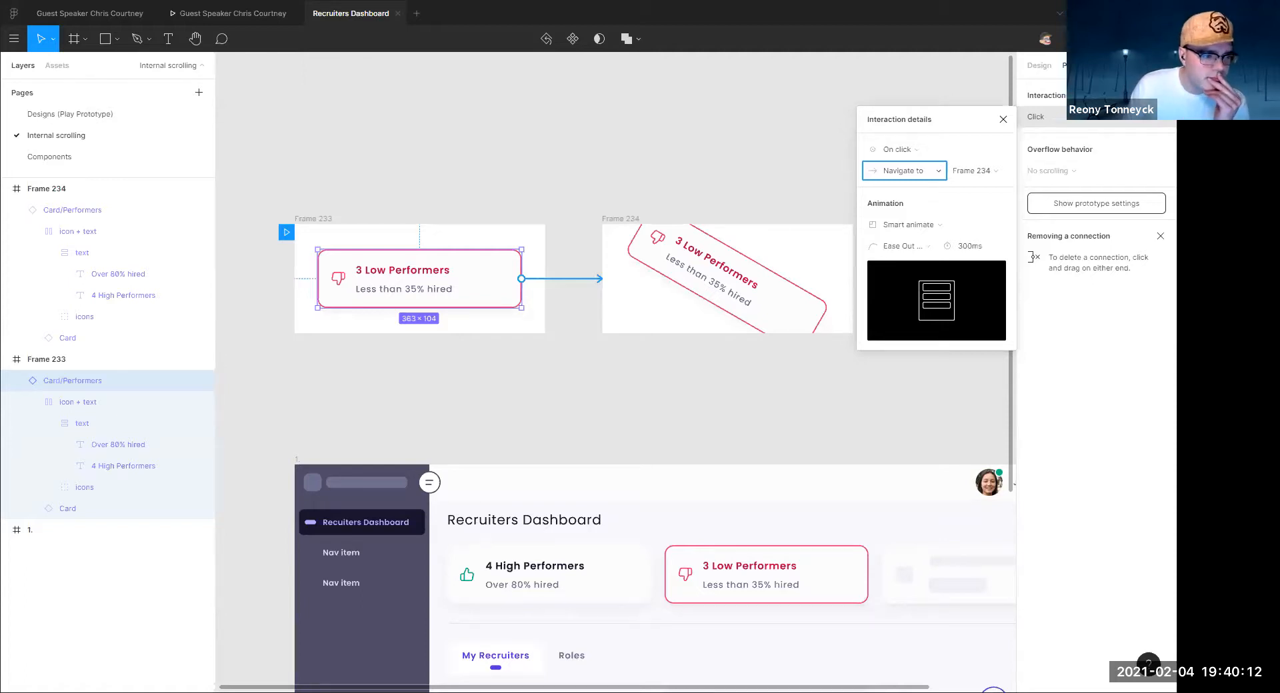
{"action": "left_click", "coordinate": [918, 174]}
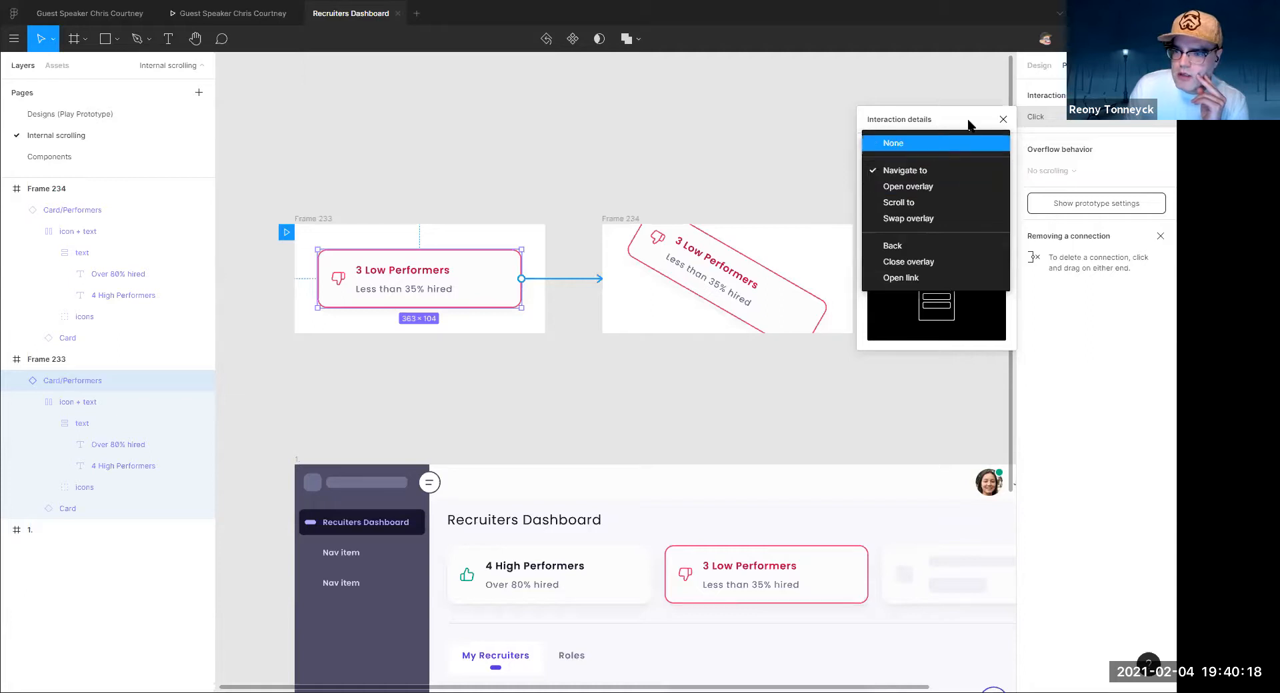
{"action": "left_click", "coordinate": [968, 125]}
Set the trigger of the card's connection to On drag and test dragging the card in the prototype preview
{"action": "left_click", "coordinate": [903, 149]}
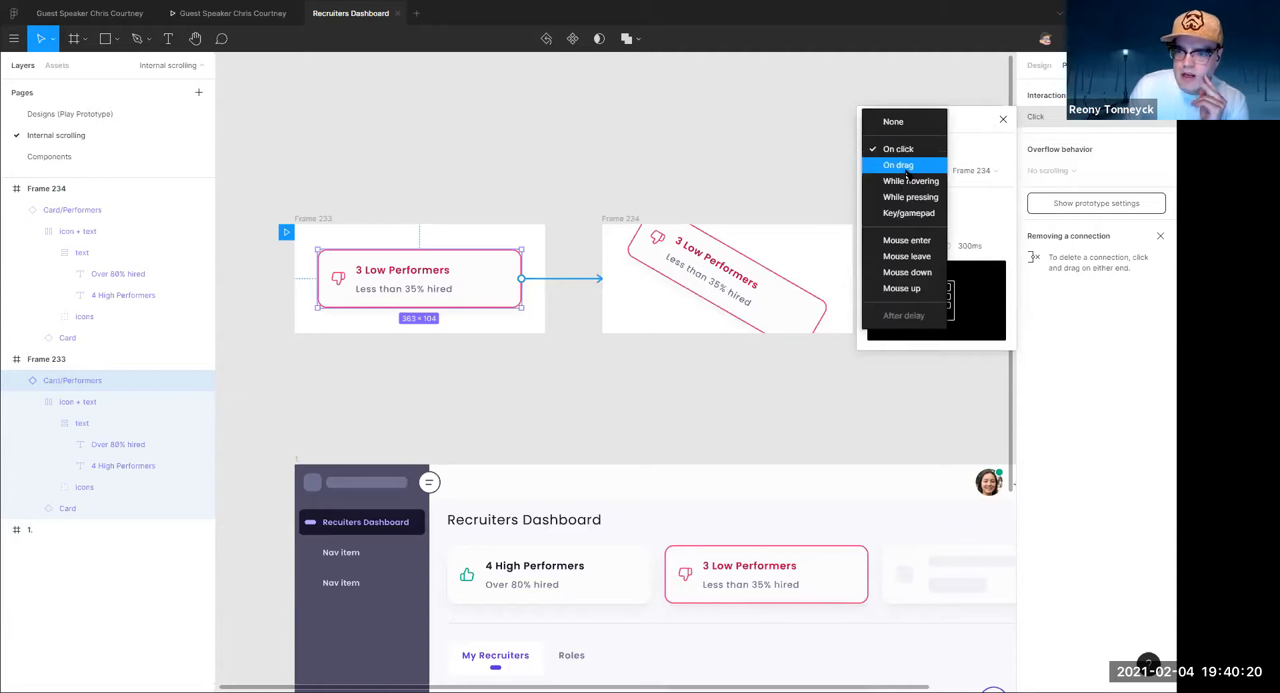
{"action": "left_click", "coordinate": [905, 168]}
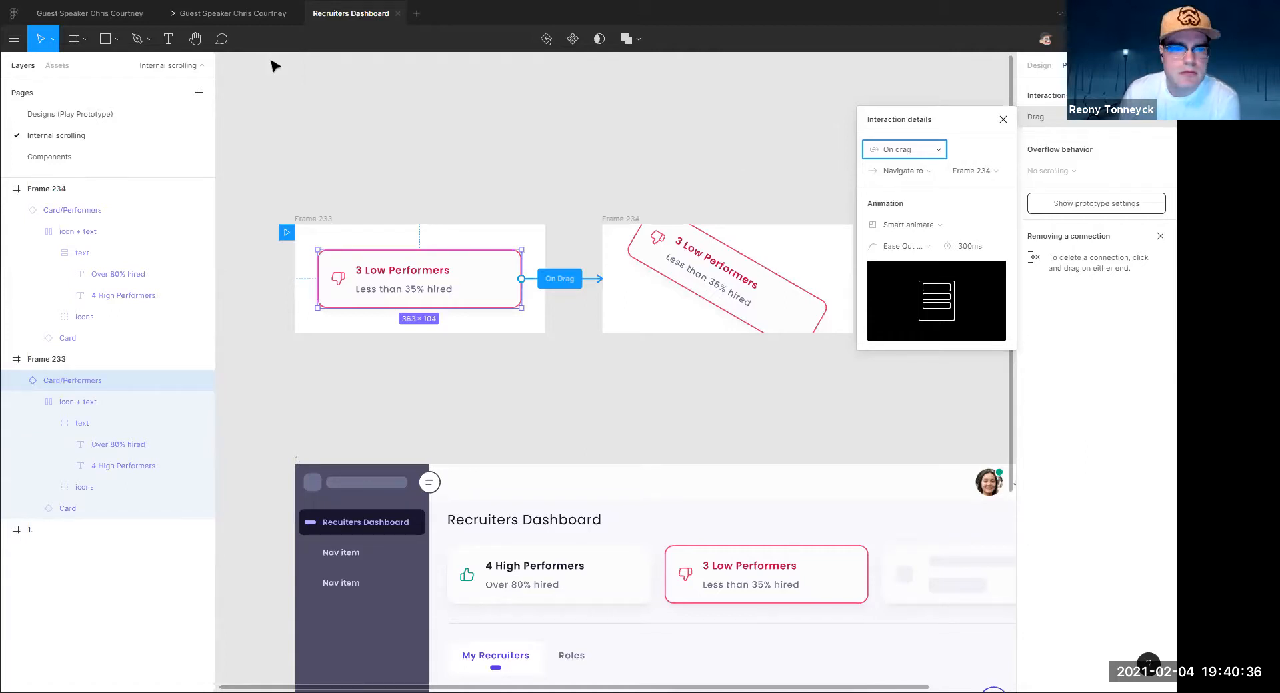
{"action": "left_click", "coordinate": [1121, 38]}
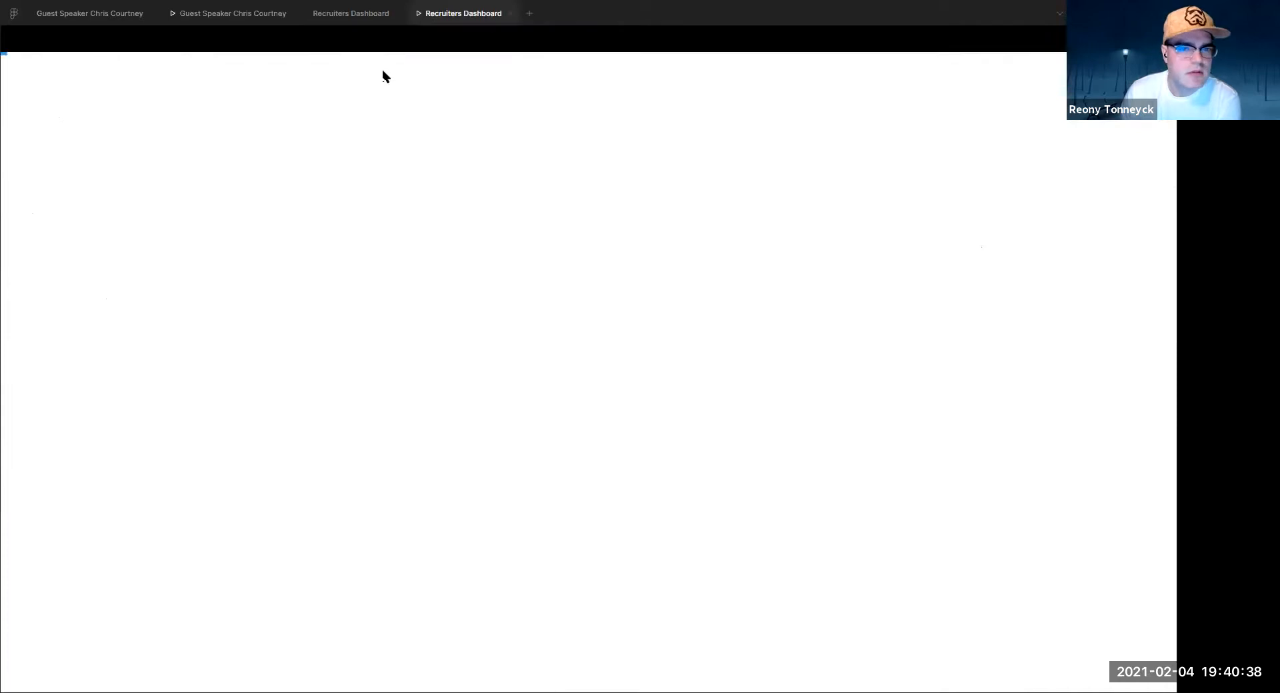
{"action": "left_click", "coordinate": [352, 13]}
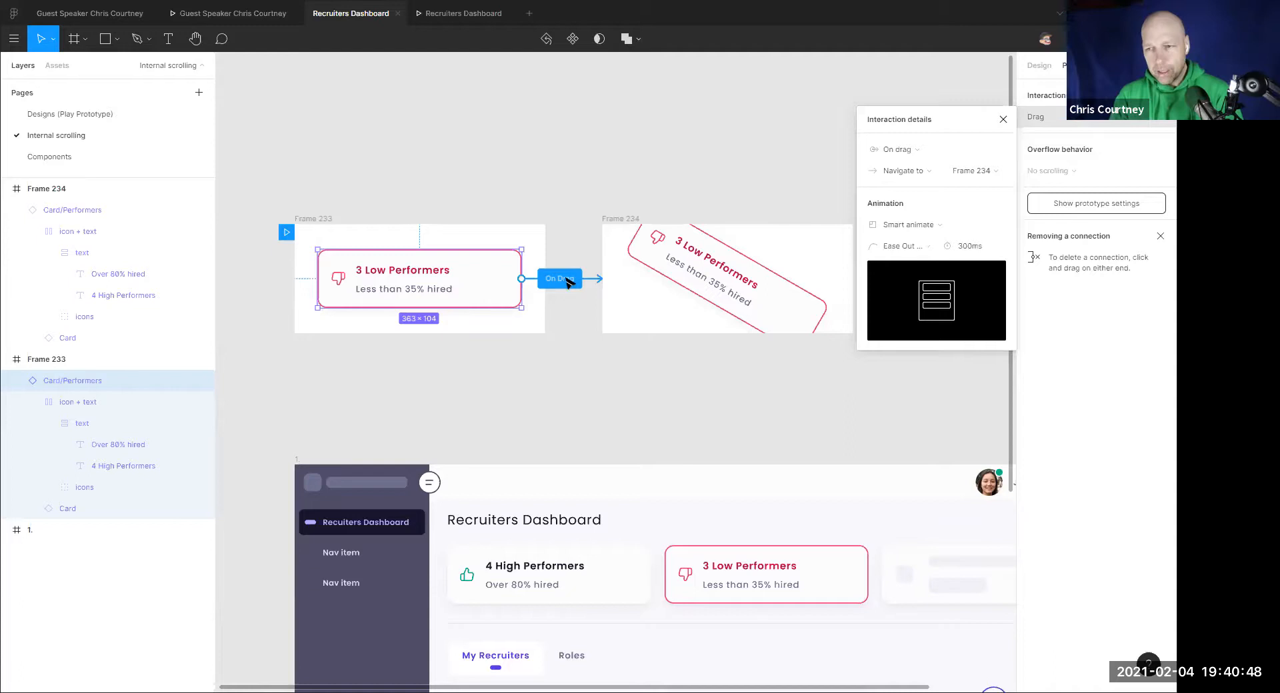
{"action": "left_click", "coordinate": [456, 15]}
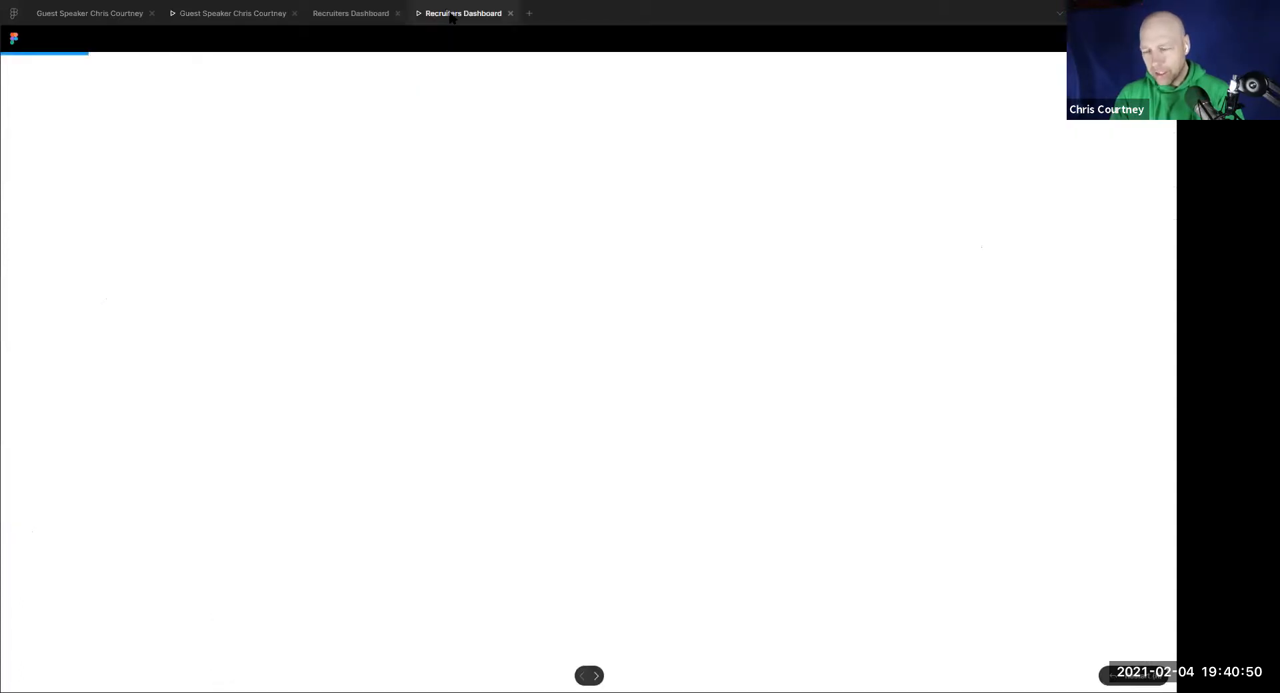
{"action": "left_click_drag", "start_coordinate": [645, 331], "coordinate": [541, 358]}
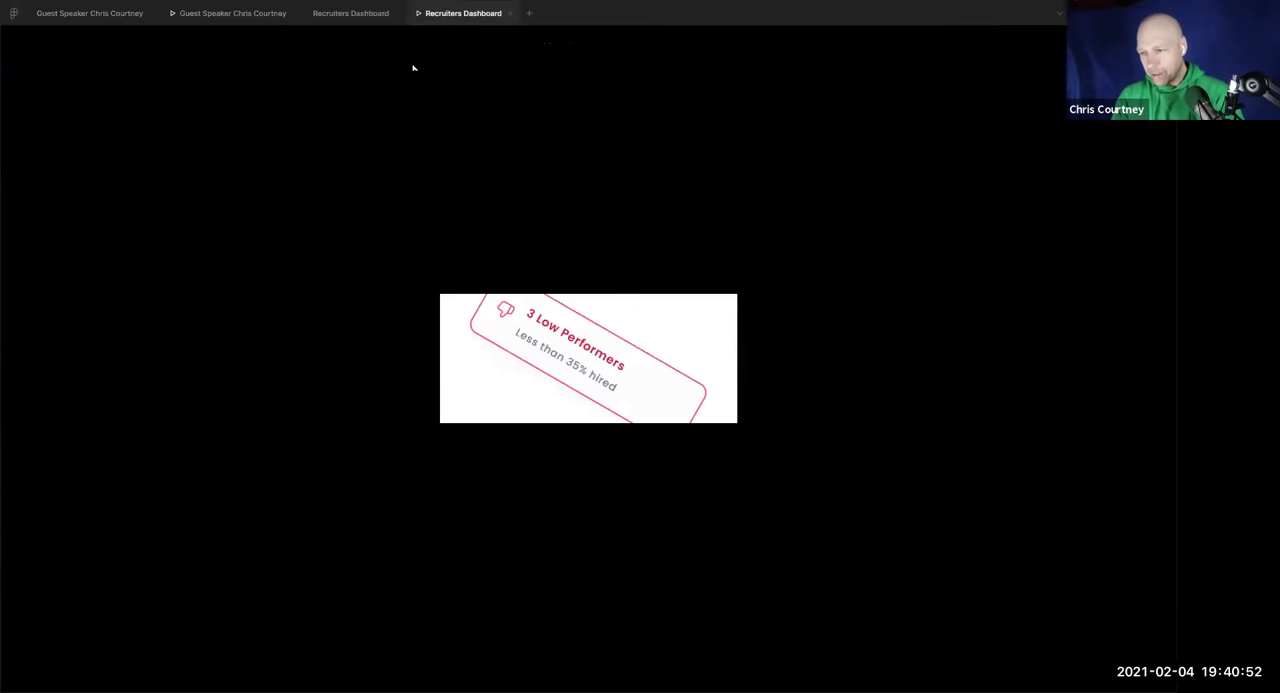
Return to the design file and inspect the Back interaction on the rotated card in Frame 234
{"action": "left_click", "coordinate": [350, 13]}
{"action": "left_click", "coordinate": [709, 409]}
{"action": "left_click", "coordinate": [559, 279]}
{"action": "left_click", "coordinate": [839, 377]}
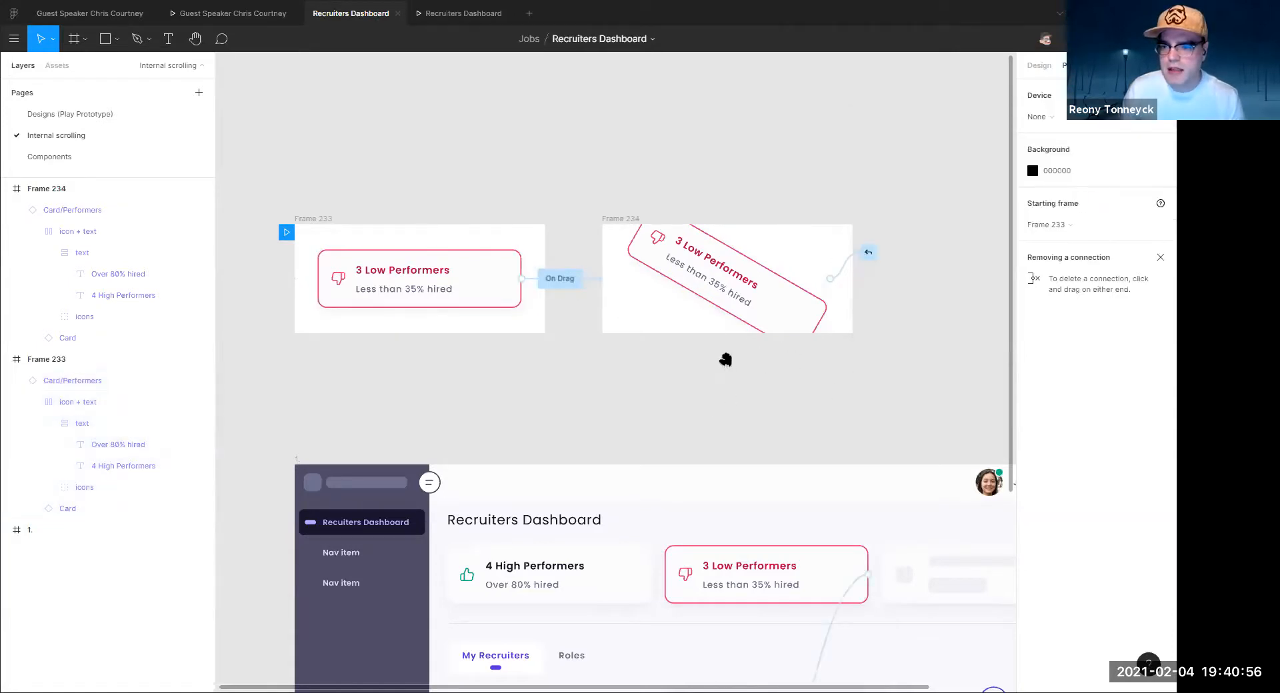
{"action": "scroll", "coordinate": [723, 357], "scroll_direction": "right", "scroll_amount": 2}
{"action": "left_click", "coordinate": [767, 274]}
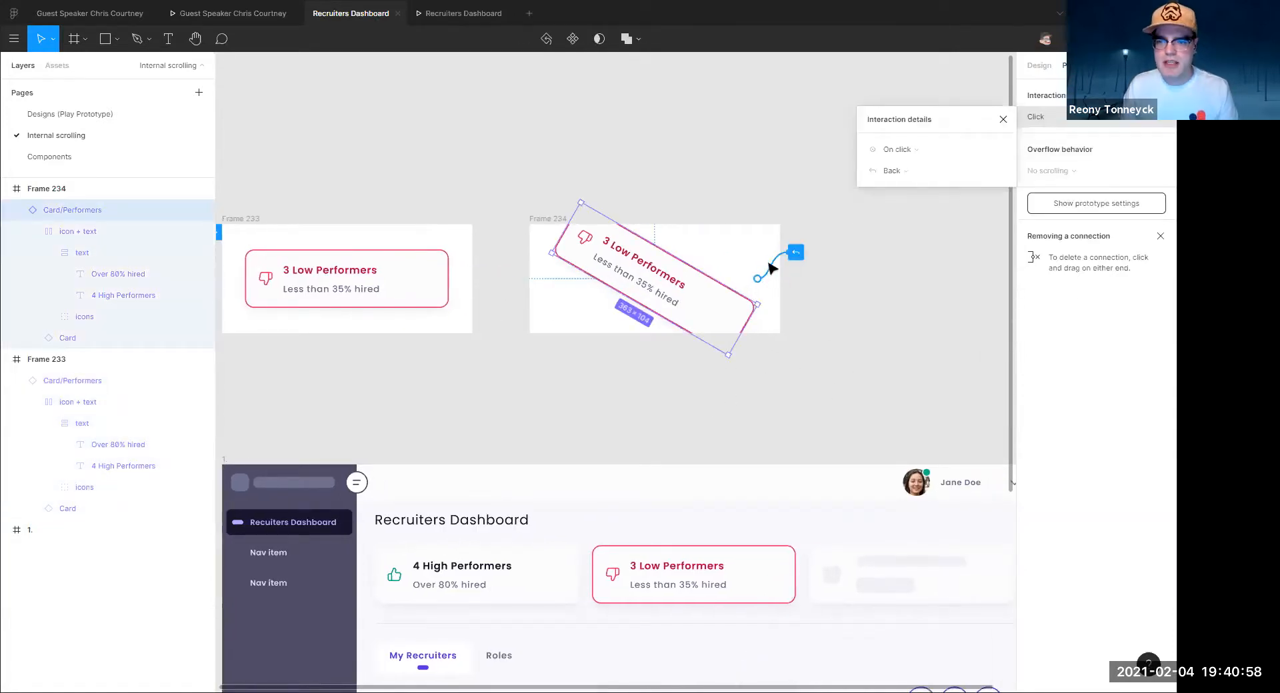
{"action": "left_click", "coordinate": [739, 386]}
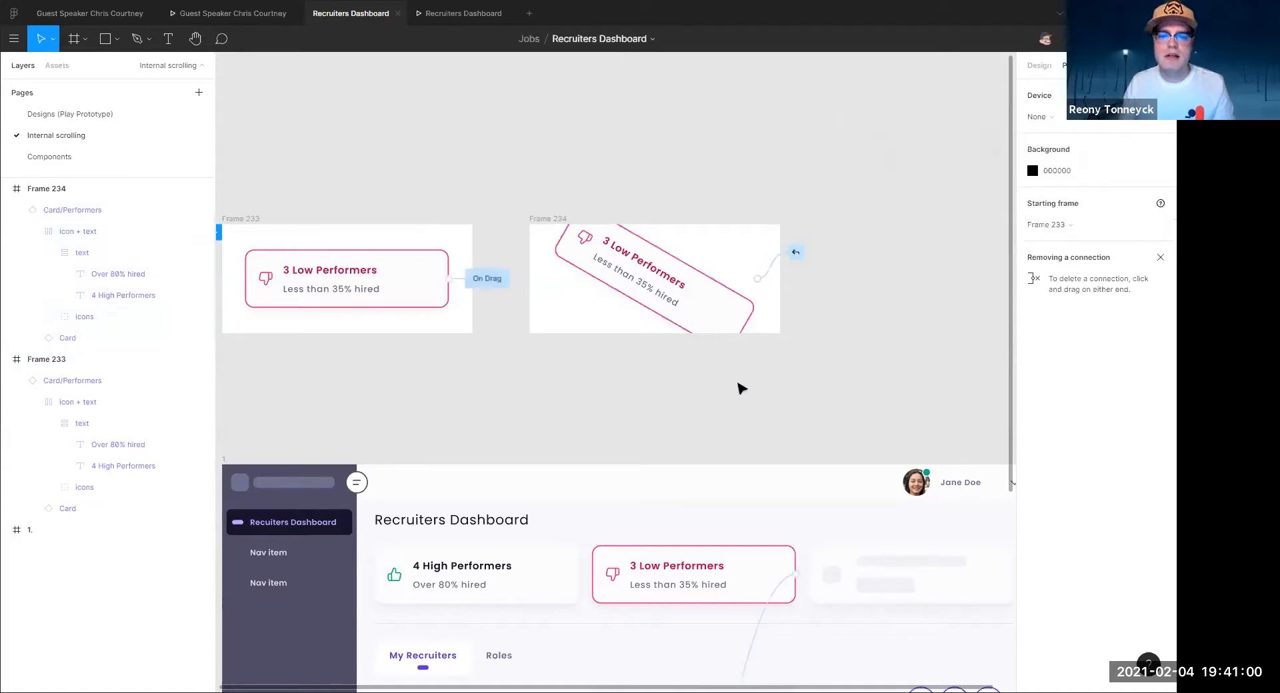
{"action": "scroll", "coordinate": [667, 400], "scroll_direction": "left", "scroll_amount": 2}
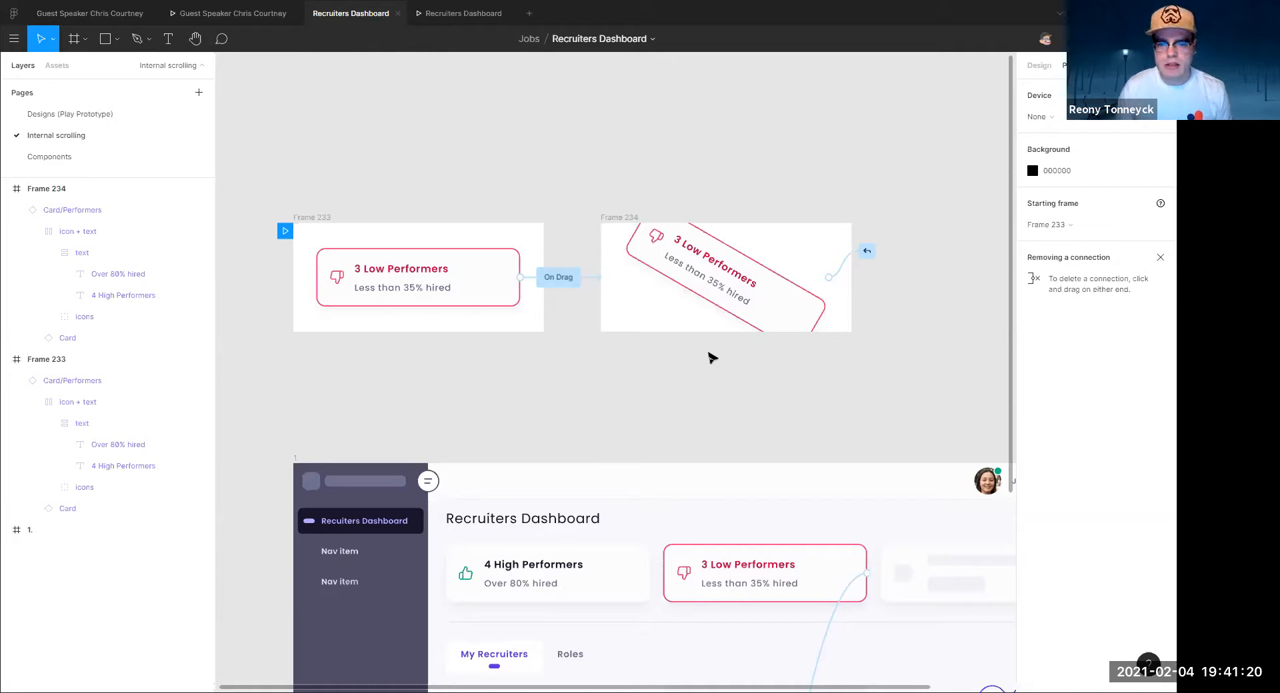
Check the action options of the card's On drag connection, and close its interaction details without changing them
{"action": "left_click", "coordinate": [565, 286]}
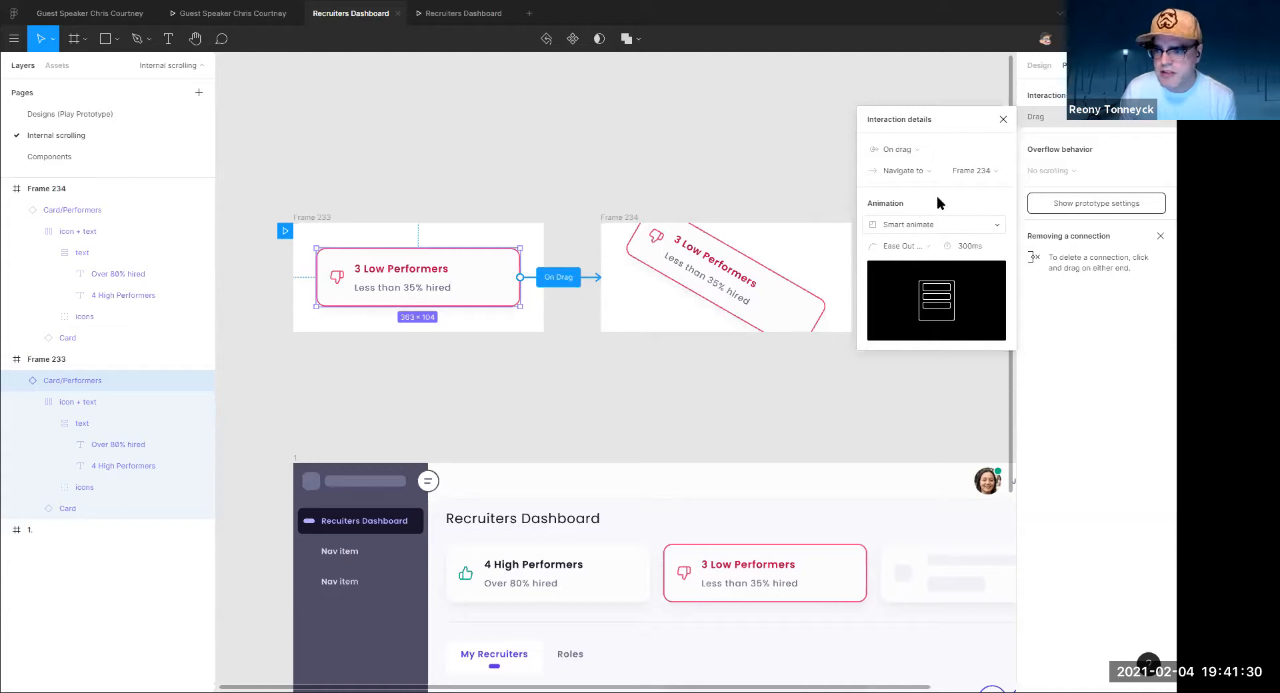
{"action": "left_click", "coordinate": [925, 171]}
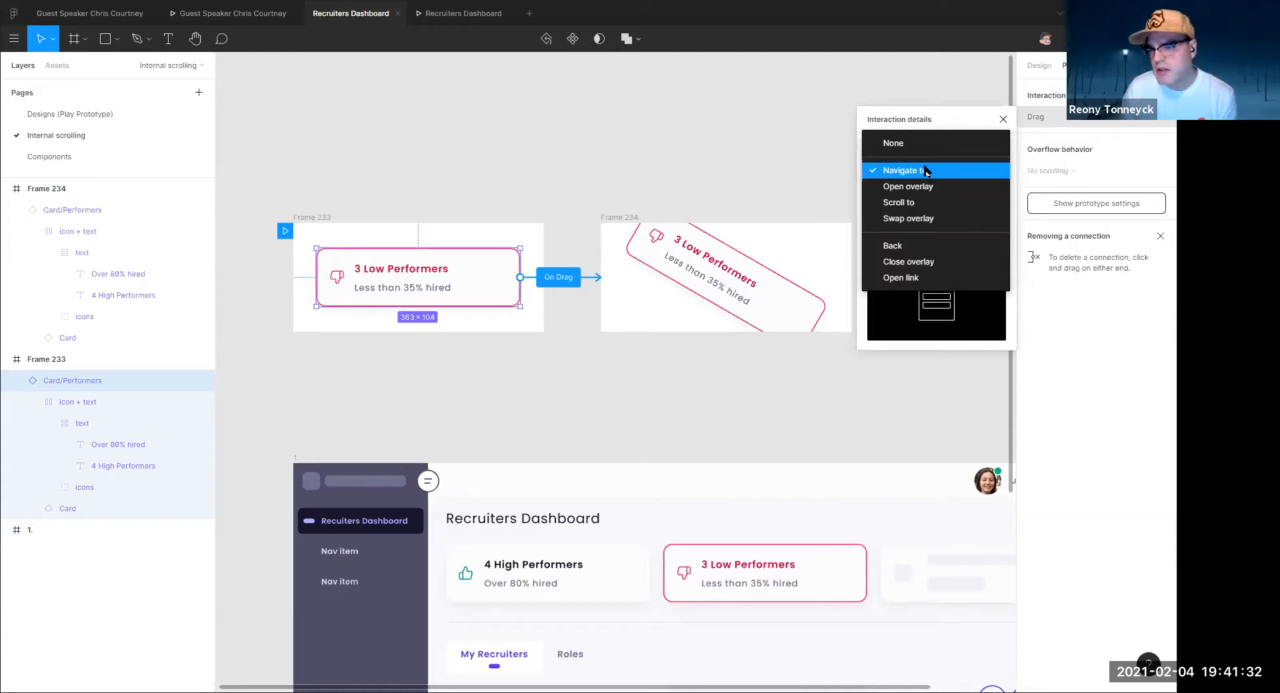
{"action": "left_click", "coordinate": [629, 150]}
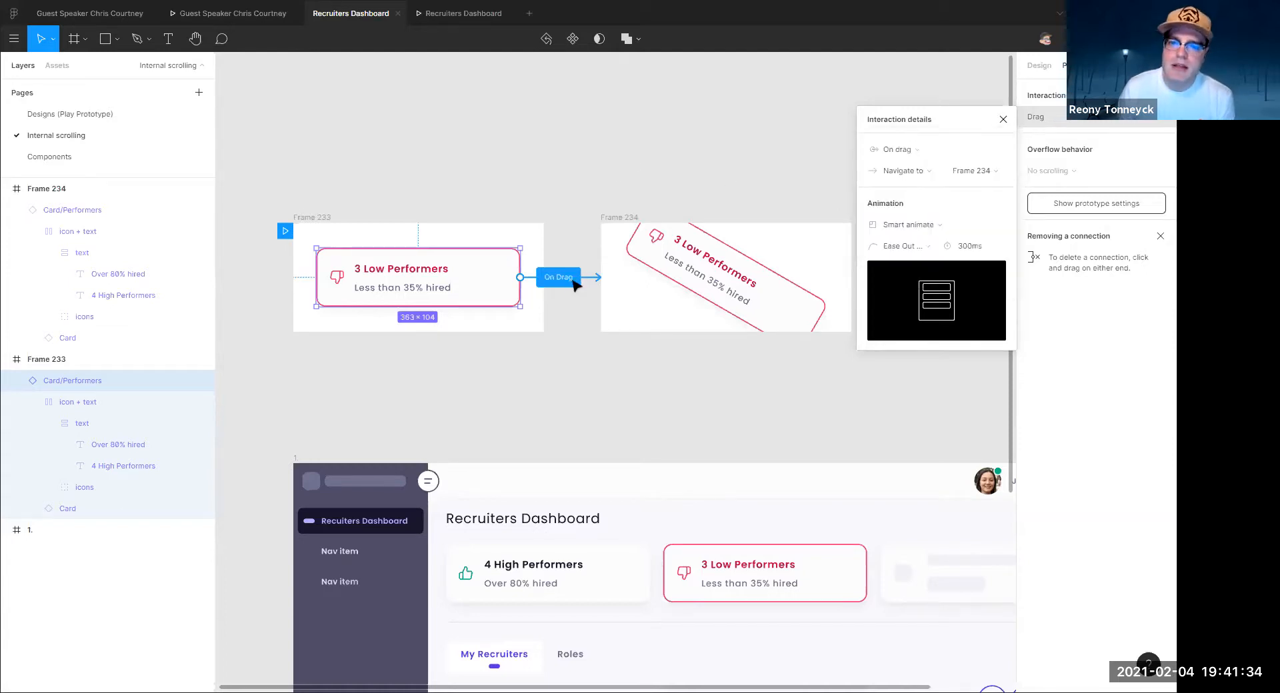
{"action": "left_click", "coordinate": [1001, 120]}
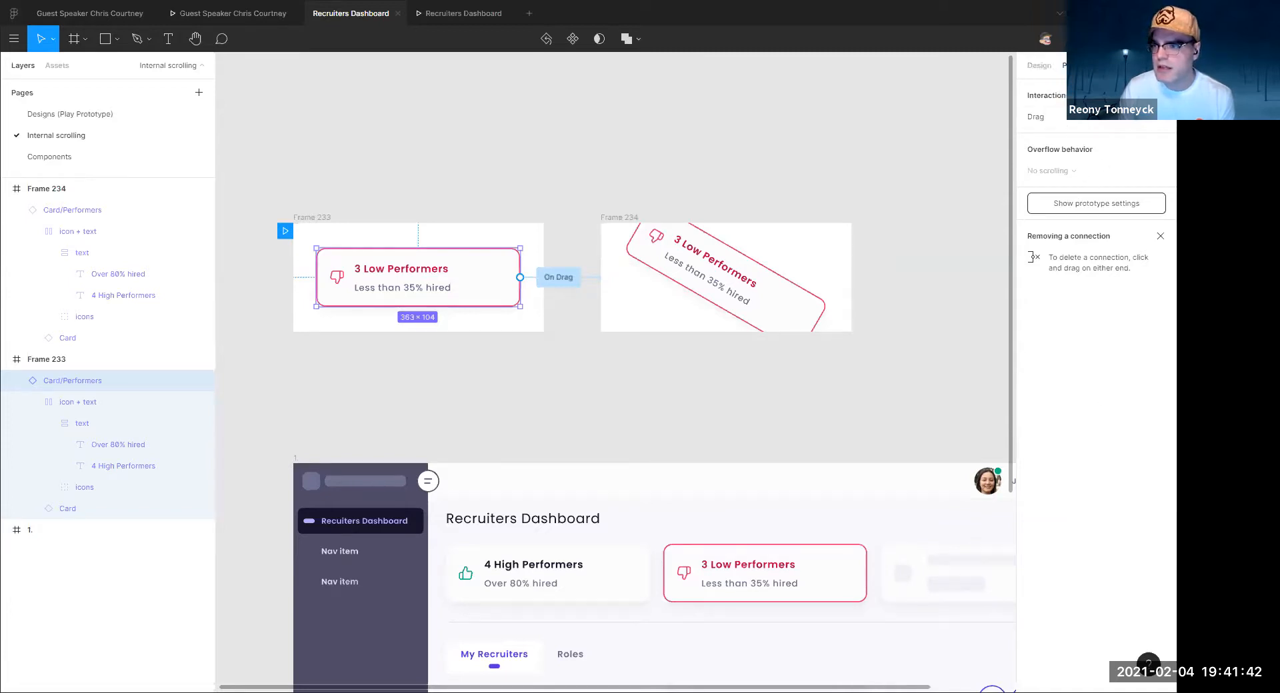
Set the prototype device to iPhone 8 in Silver, and check the prototype inside the device frame in the preview
{"action": "left_click", "coordinate": [1073, 209]}
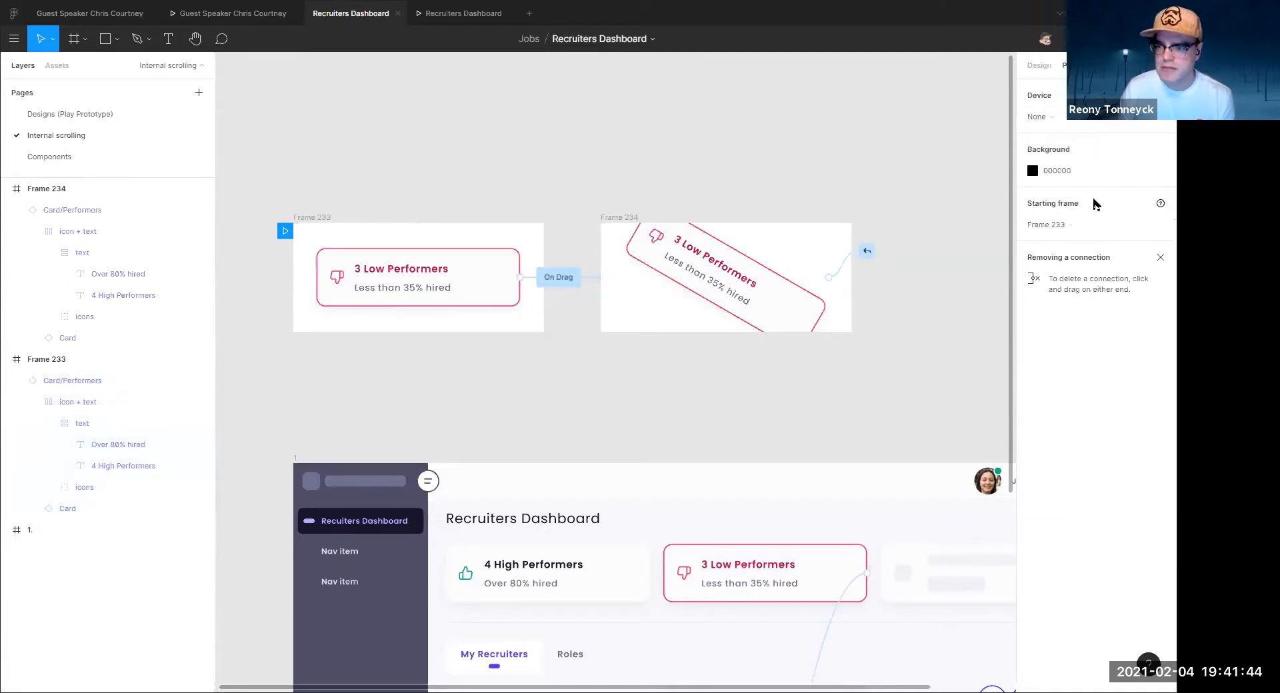
{"action": "left_click", "coordinate": [1035, 69]}
{"action": "left_click", "coordinate": [1074, 67]}
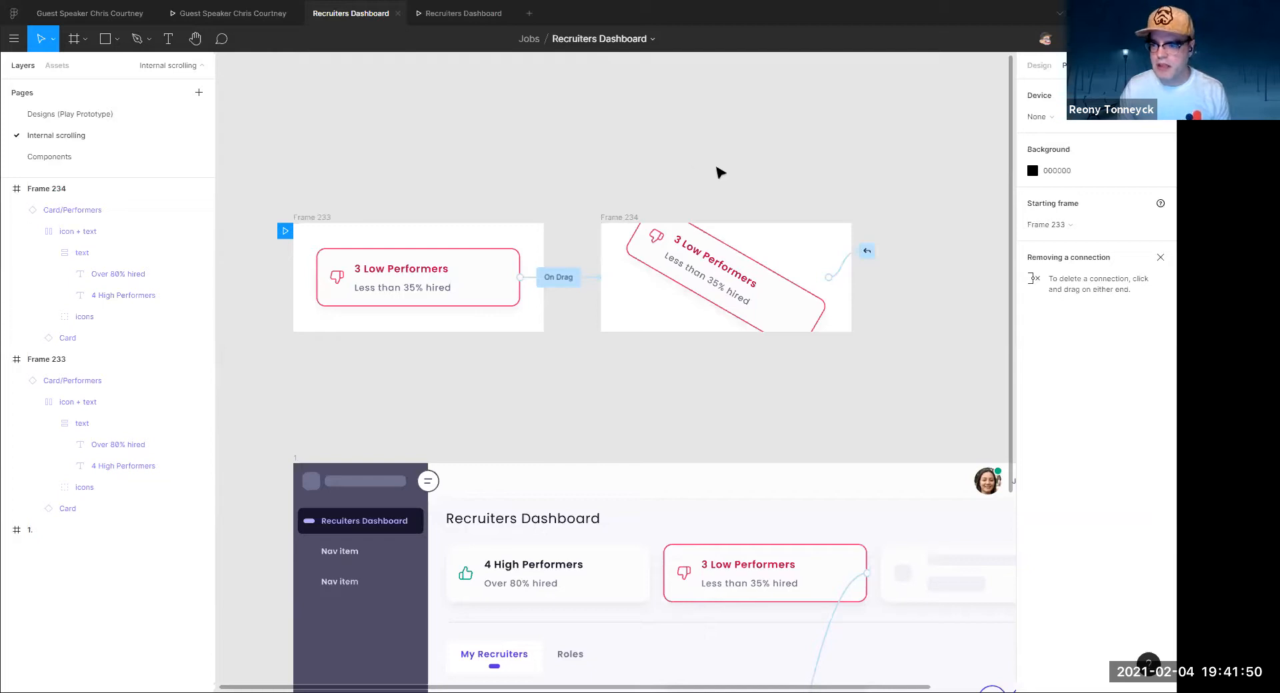
{"action": "left_click", "coordinate": [1075, 223]}
{"action": "left_click", "coordinate": [1093, 379]}
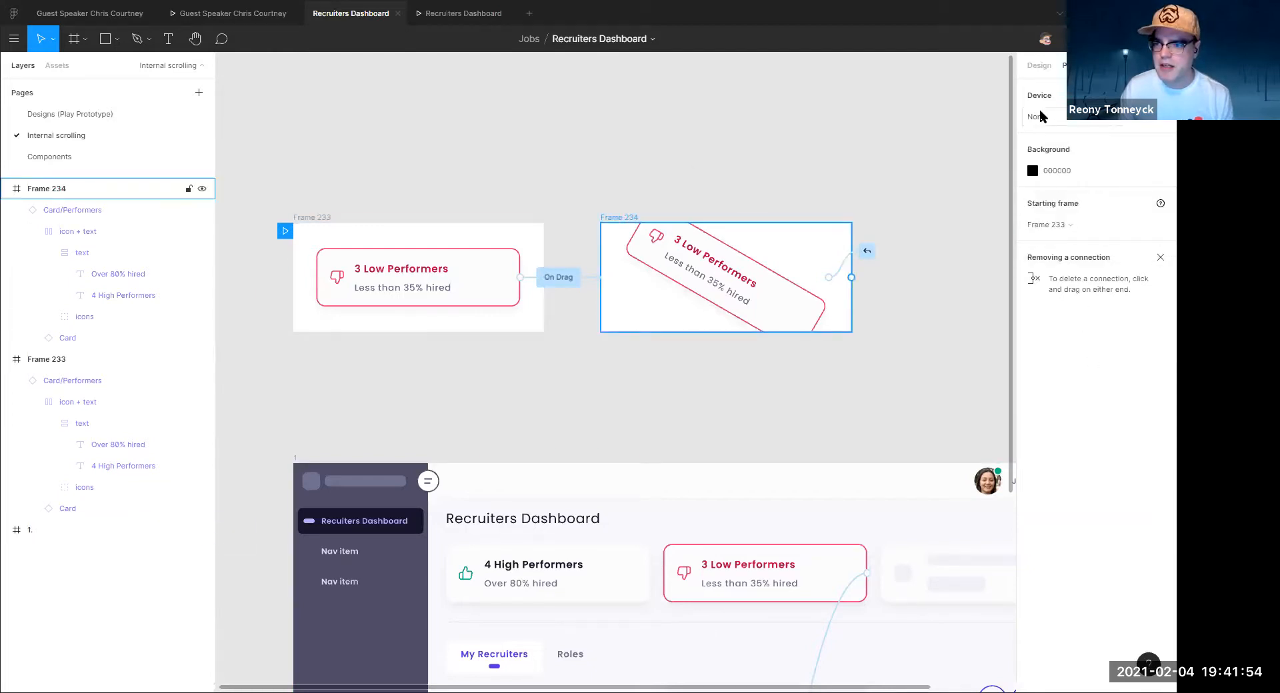
{"action": "left_click", "coordinate": [1055, 119]}
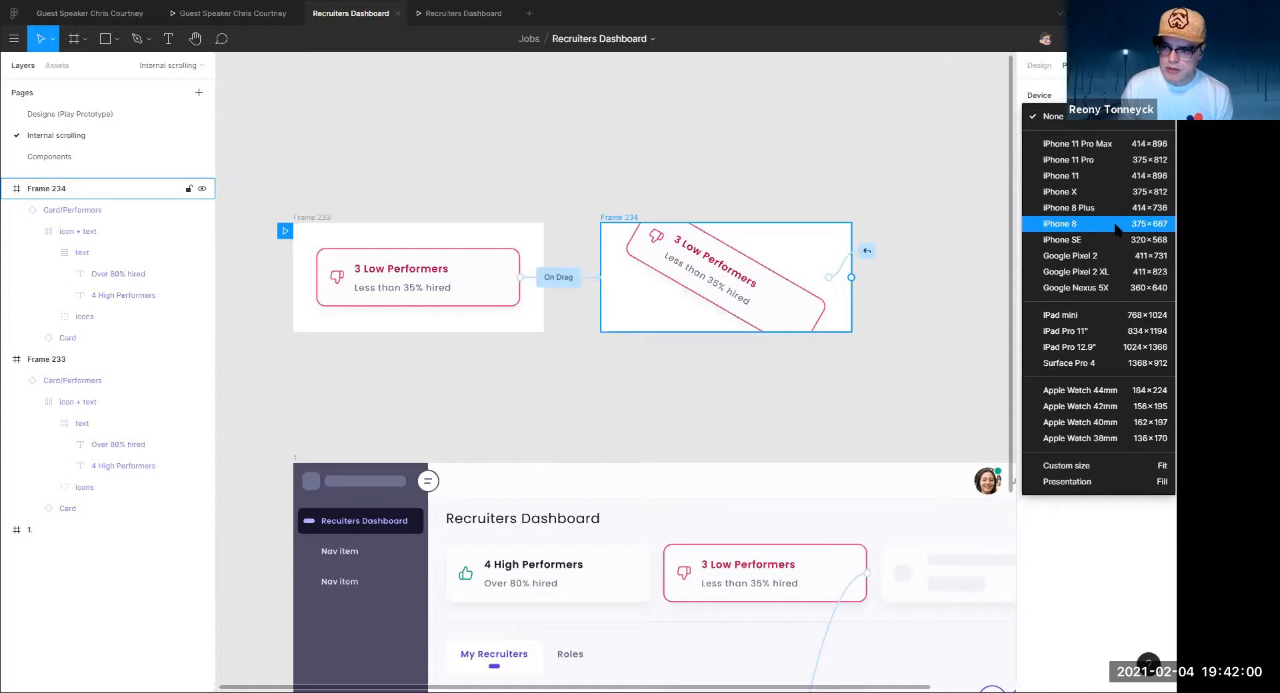
{"action": "left_click", "coordinate": [1093, 223]}
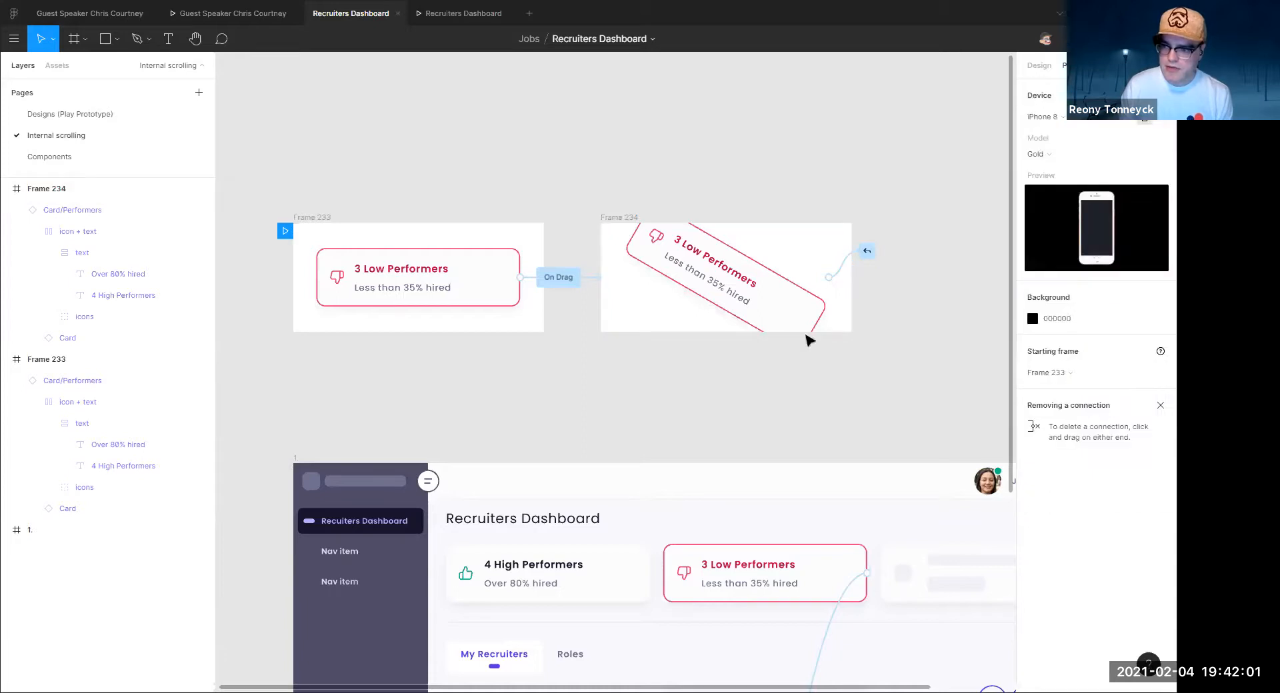
{"action": "left_click", "coordinate": [1044, 156]}
{"action": "left_click", "coordinate": [1053, 171]}
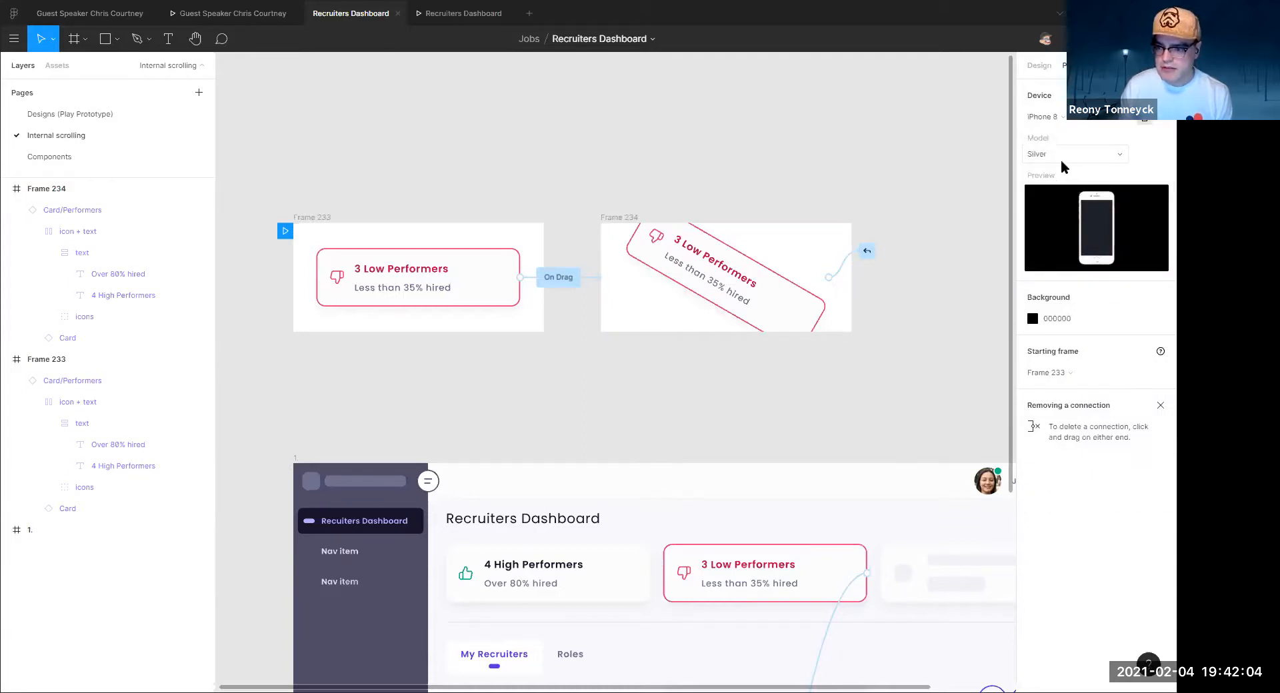
{"action": "left_click", "coordinate": [462, 13]}
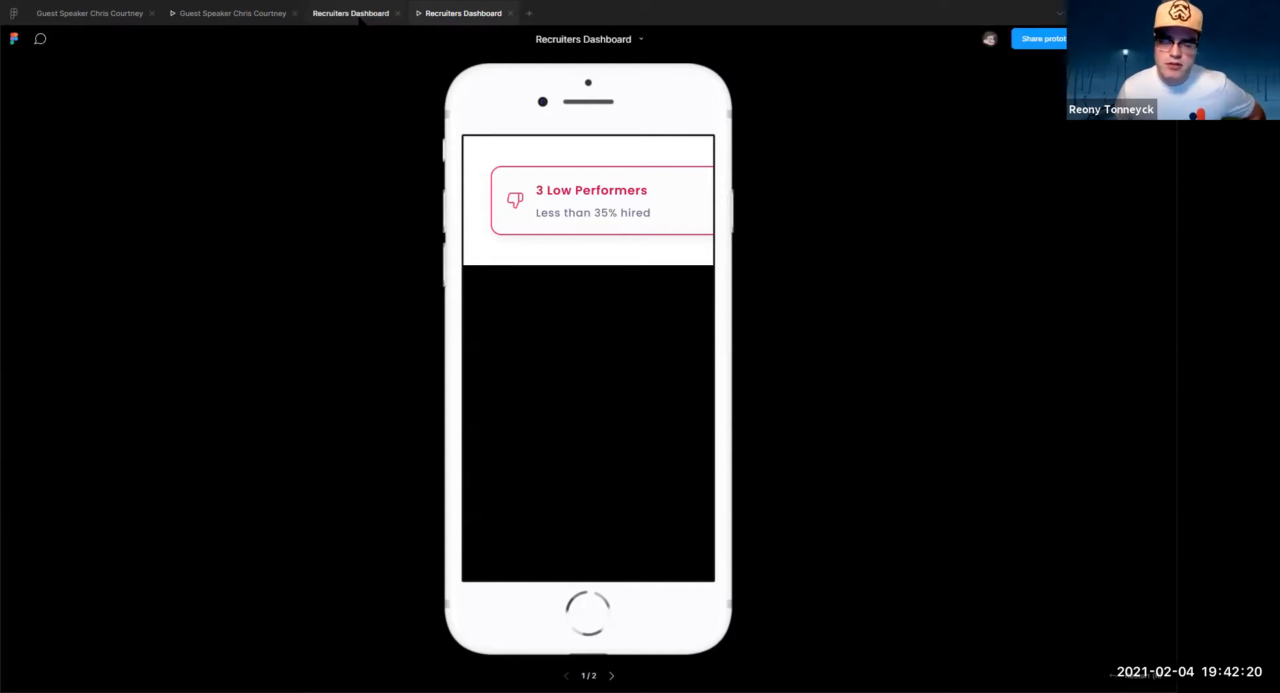
{"action": "left_click", "coordinate": [360, 20]}
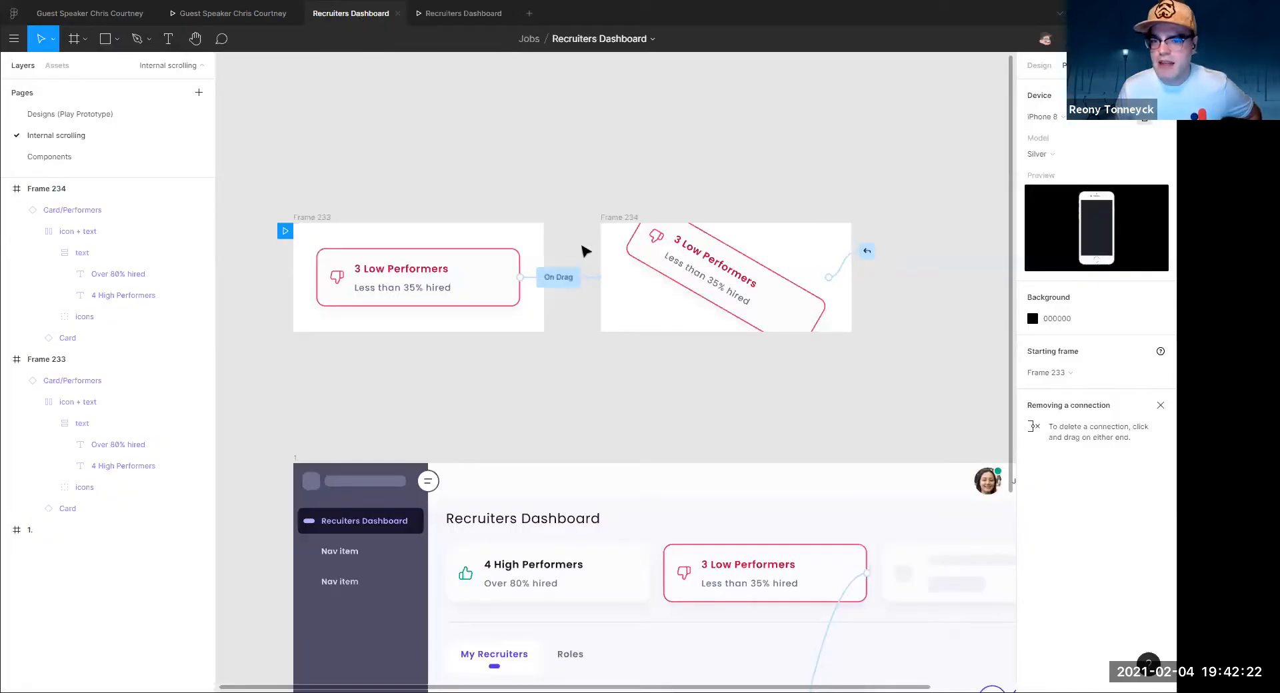
Remove the Frame 233 card's On drag interaction and connect the card to Frame 234 again
{"action": "left_click", "coordinate": [588, 279]}
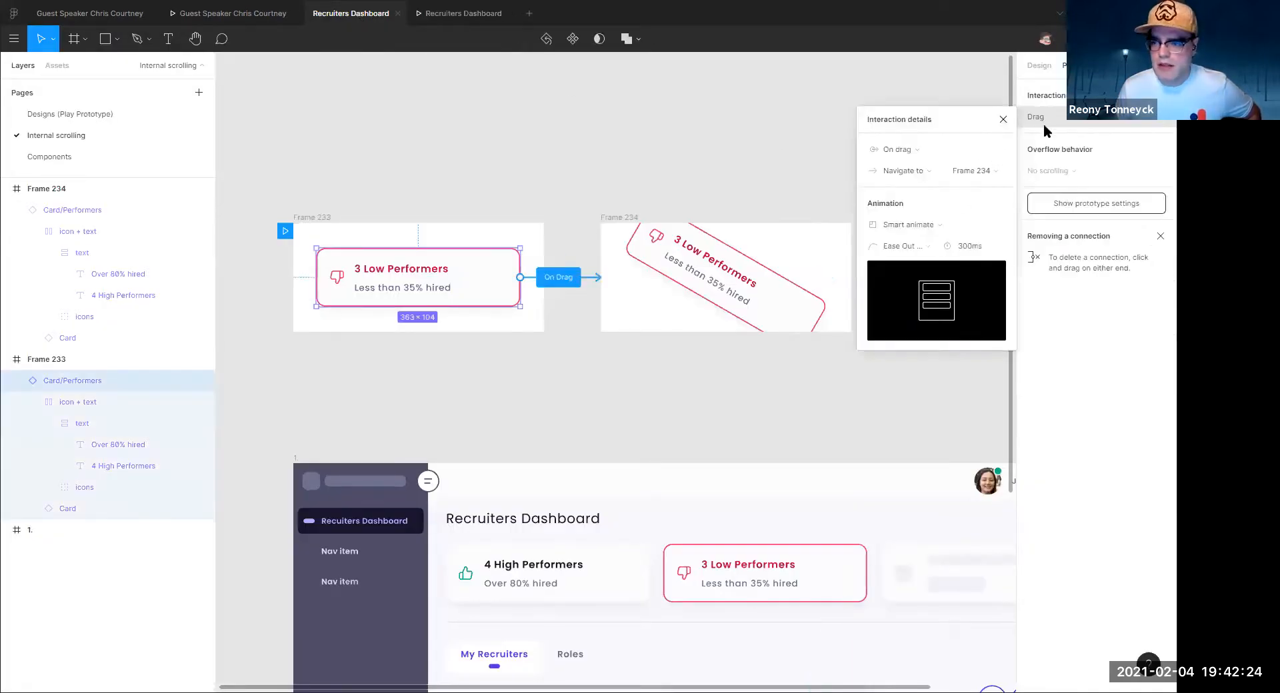
{"action": "left_click", "coordinate": [1160, 116]}
{"action": "left_click", "coordinate": [515, 152]}
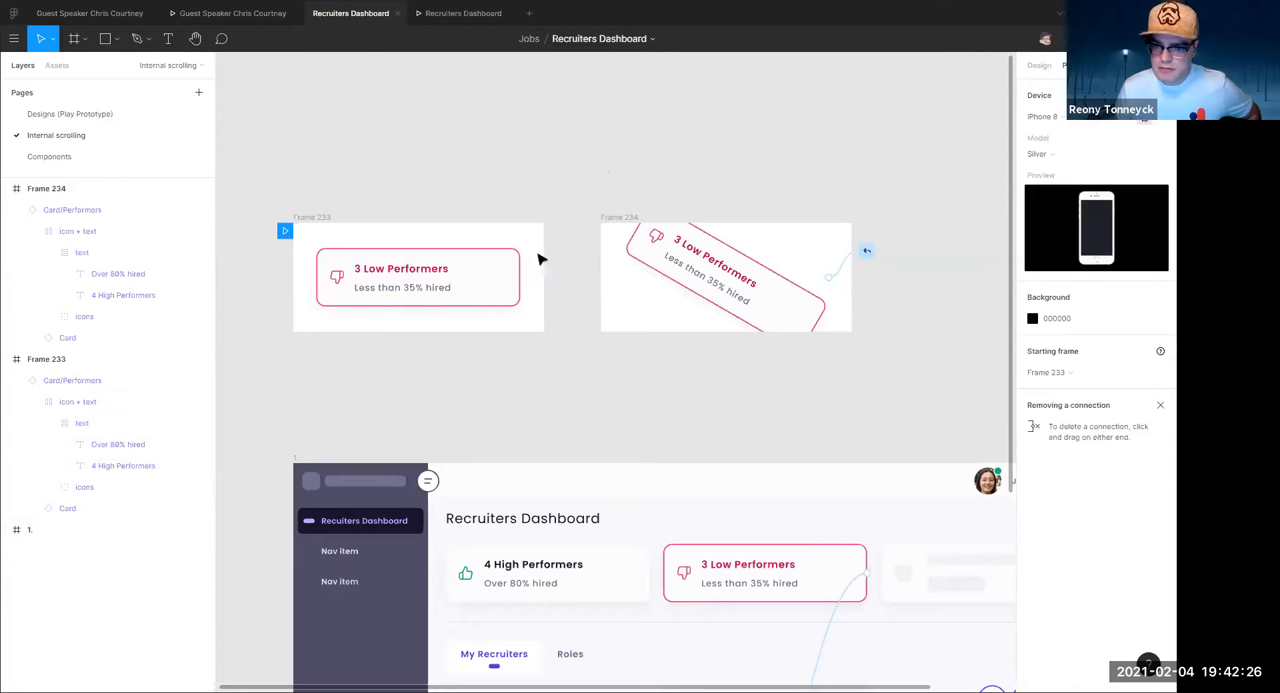
{"action": "left_click", "coordinate": [513, 280]}
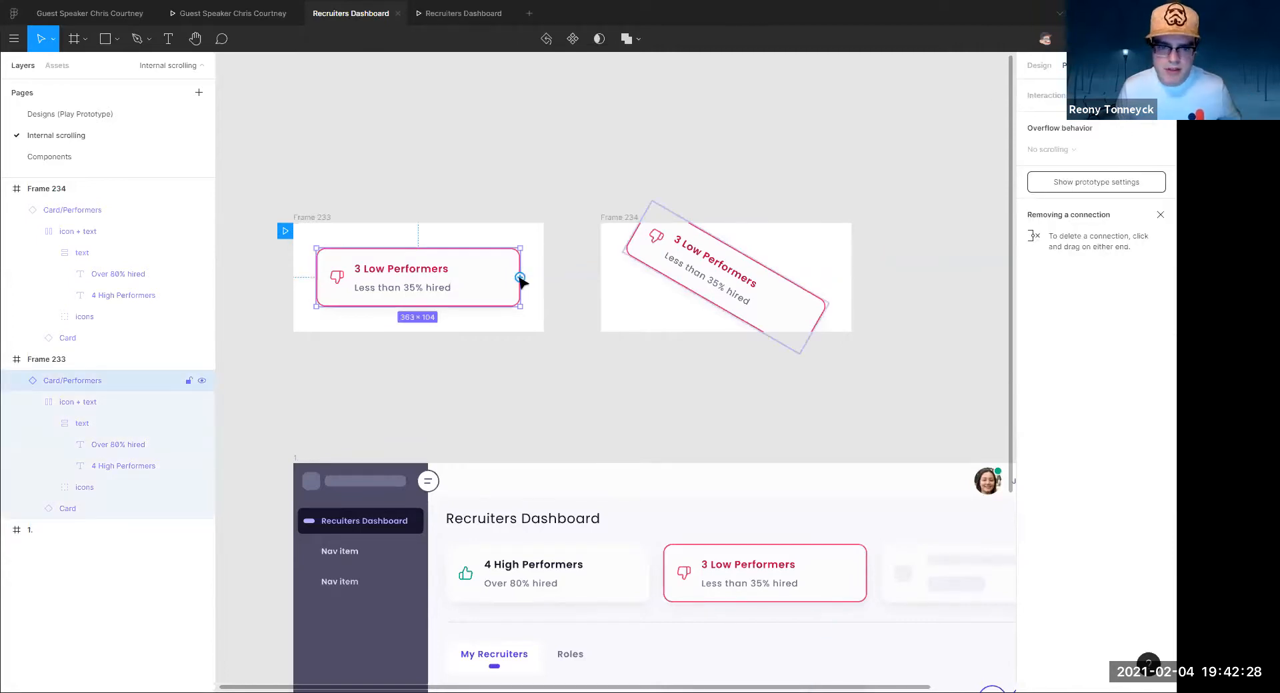
{"action": "left_click_drag", "start_coordinate": [520, 278], "coordinate": [659, 275]}
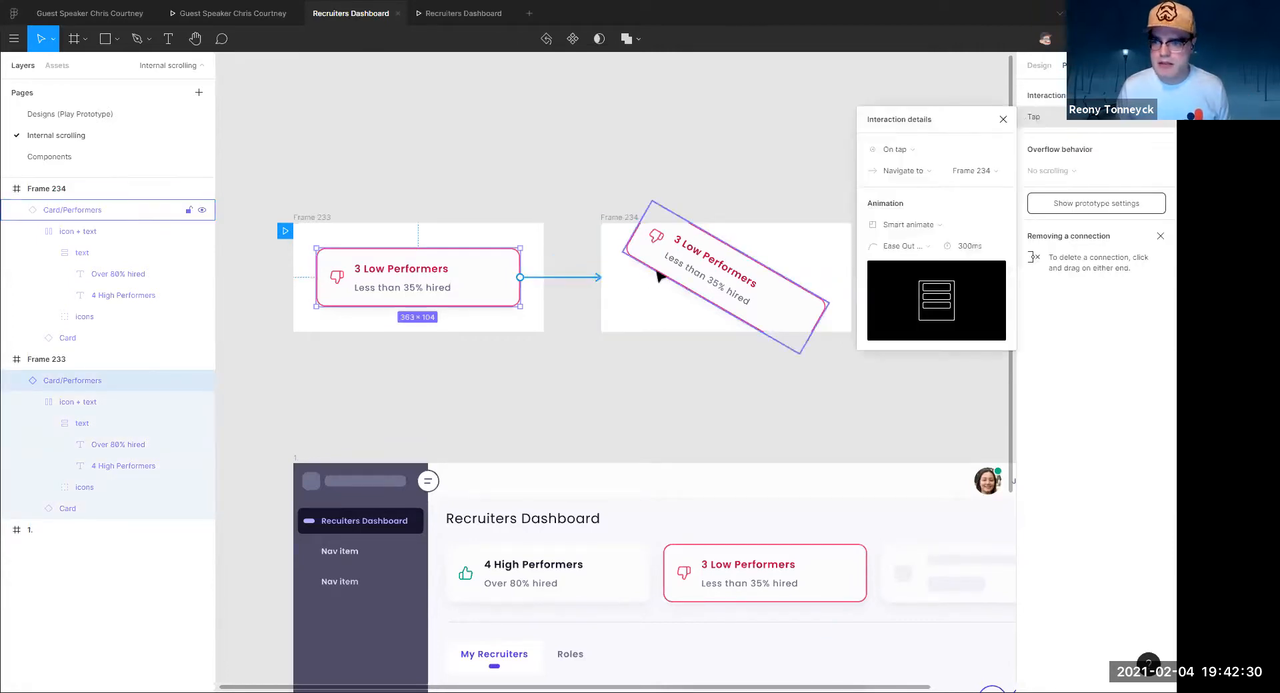
Review the mobile trigger options for the new connection, keep On tap, and close the interaction details
{"action": "left_click", "coordinate": [917, 150]}
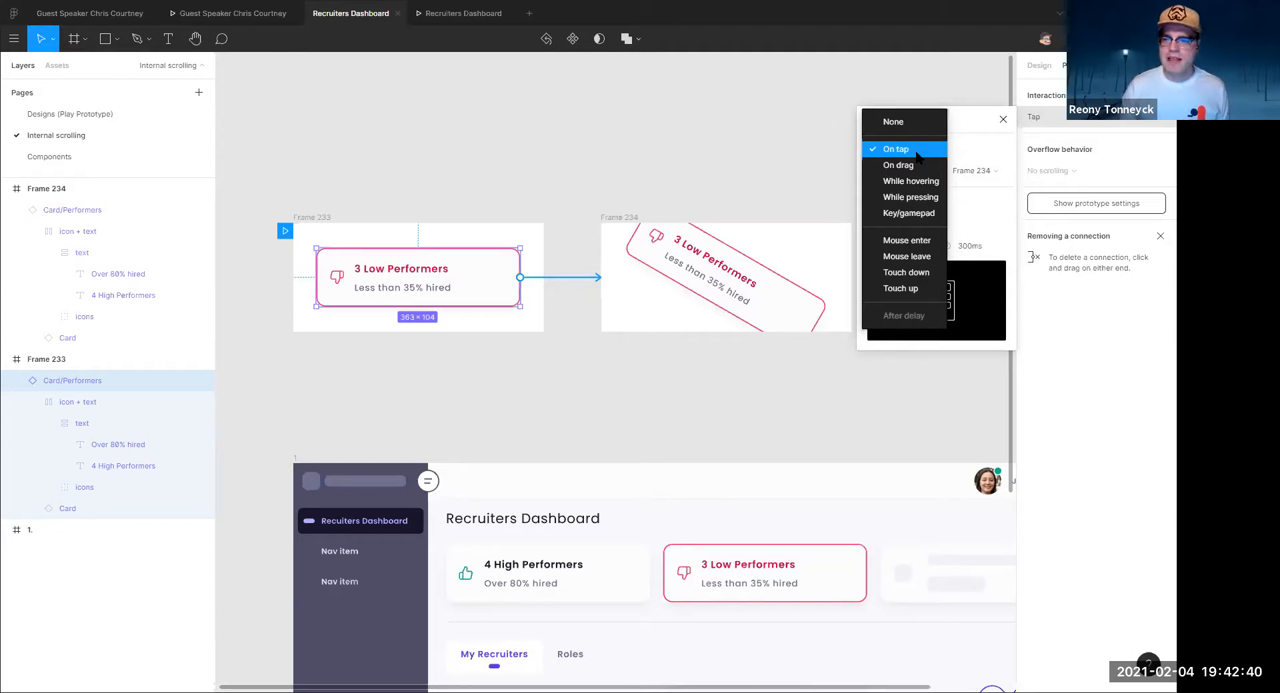
{"action": "left_click", "coordinate": [916, 153]}
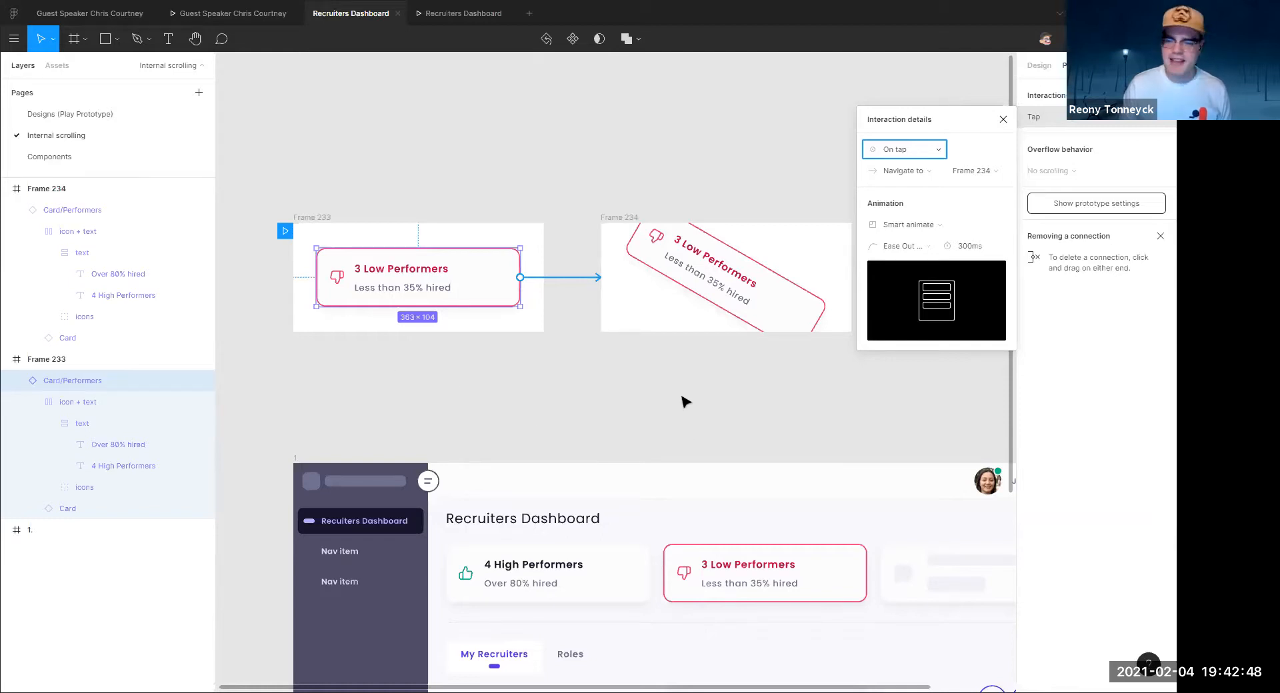
{"action": "left_click", "coordinate": [723, 396]}
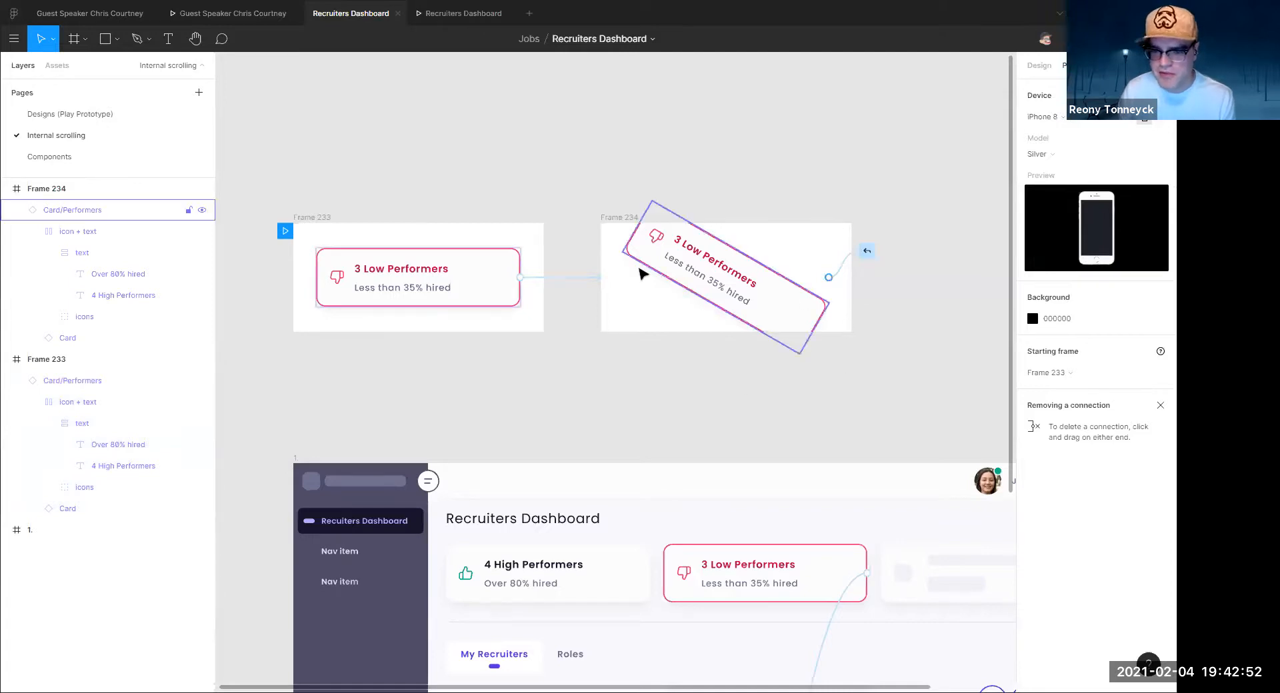
{"action": "left_click", "coordinate": [577, 282]}
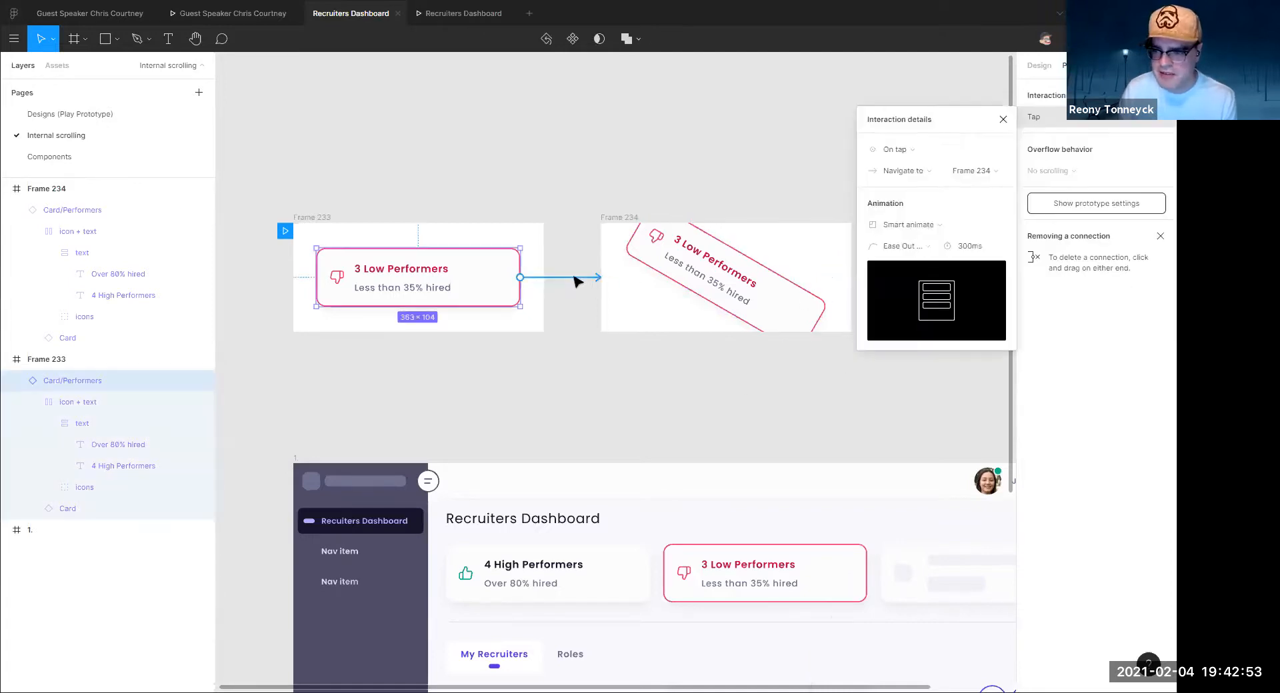
{"action": "left_click", "coordinate": [1003, 119]}
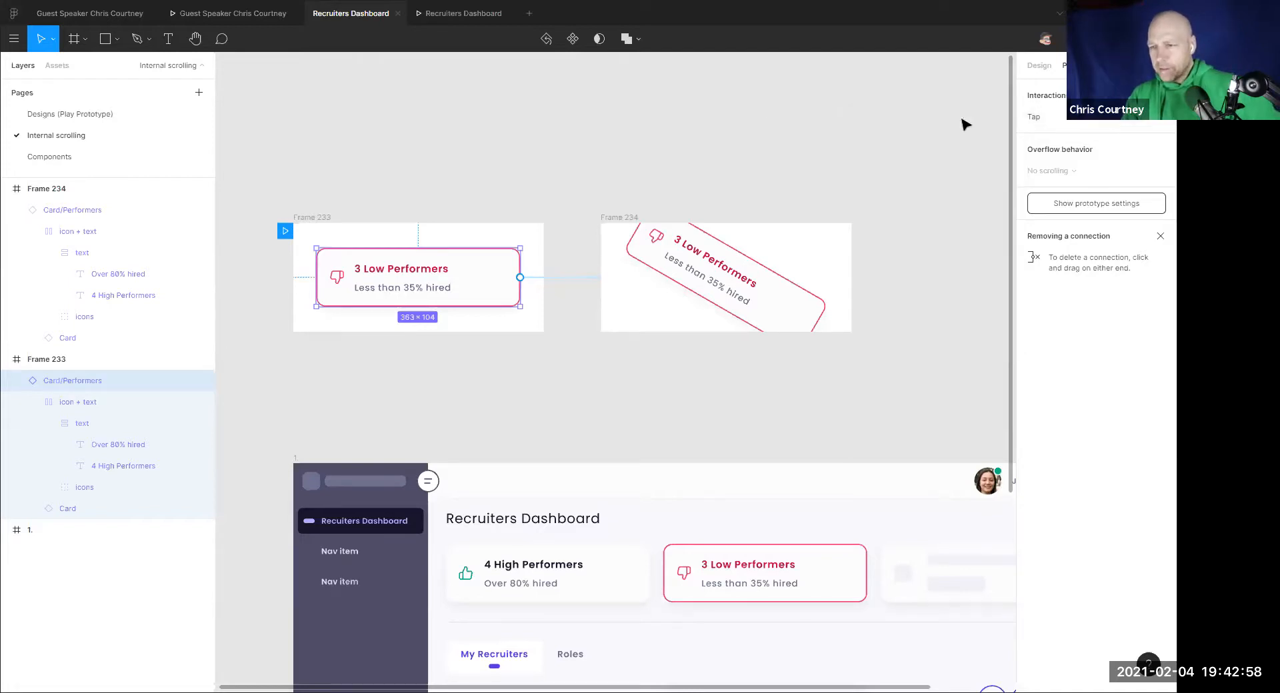
Switch to the bounce file and test dragging the grey bar across the lock screen in its prototype preview
{"action": "left_click", "coordinate": [497, 98]}
{"action": "left_click", "coordinate": [492, 17]}
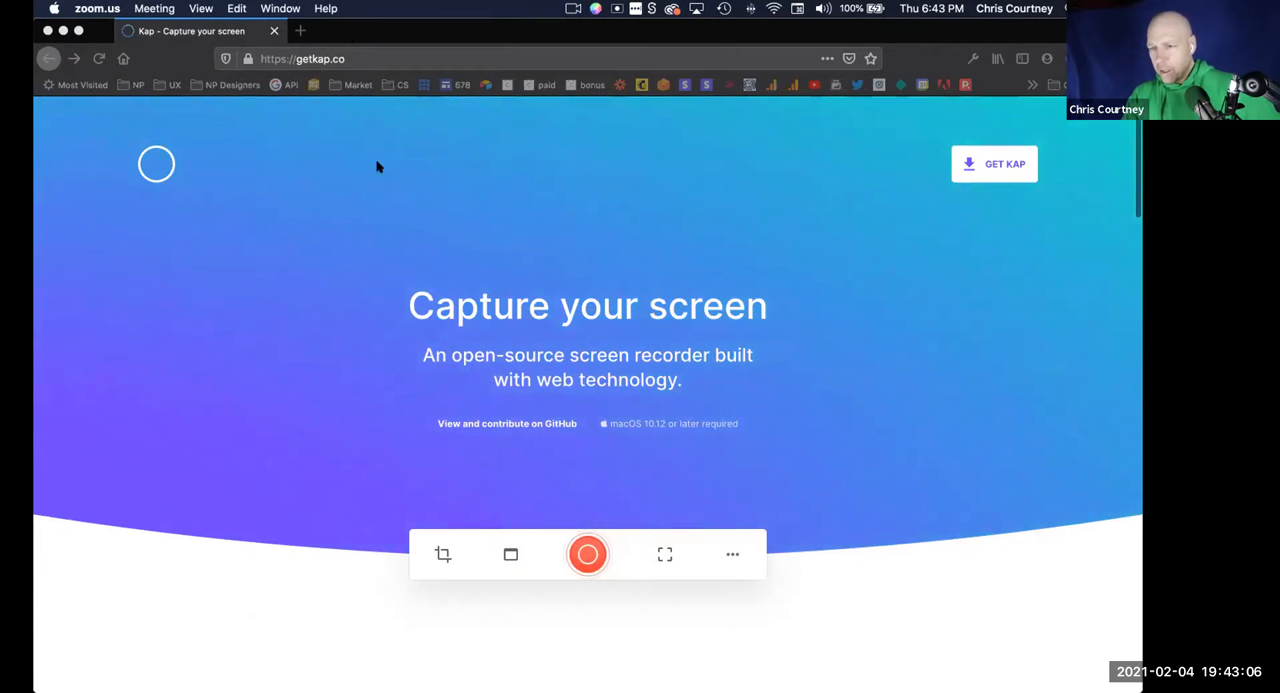
{"action": "key", "text": "ctrl+Right"}
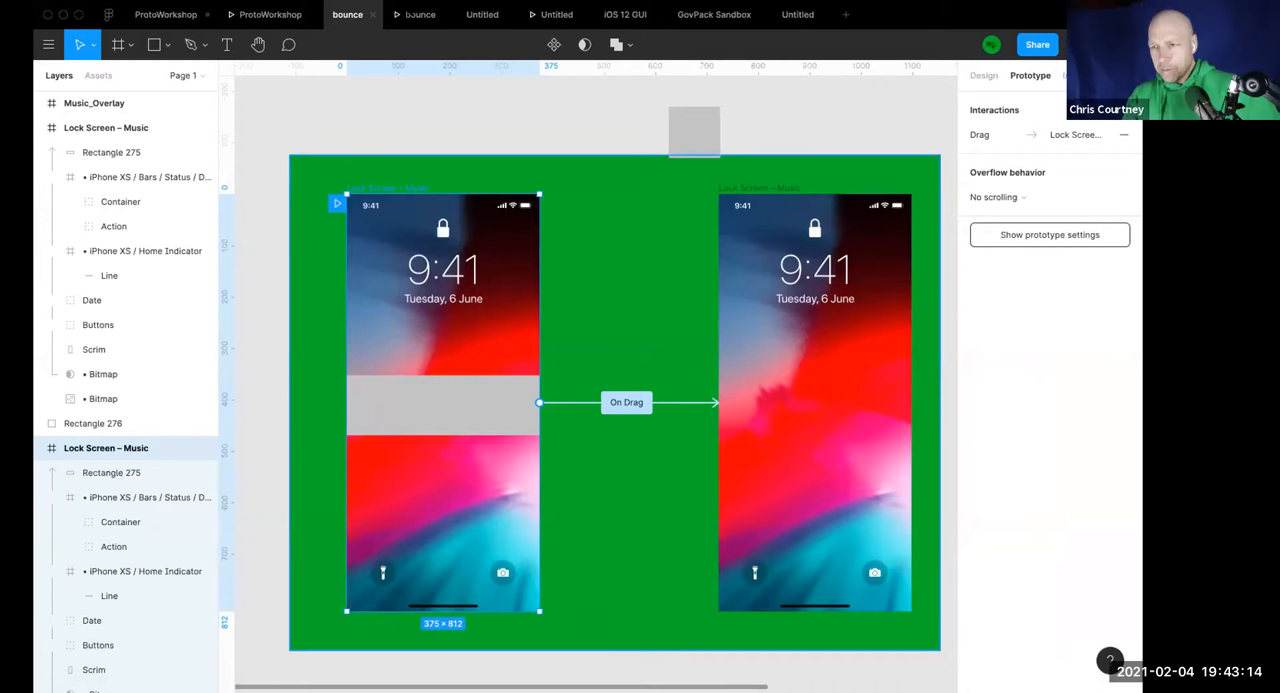
{"action": "left_click", "coordinate": [422, 13]}
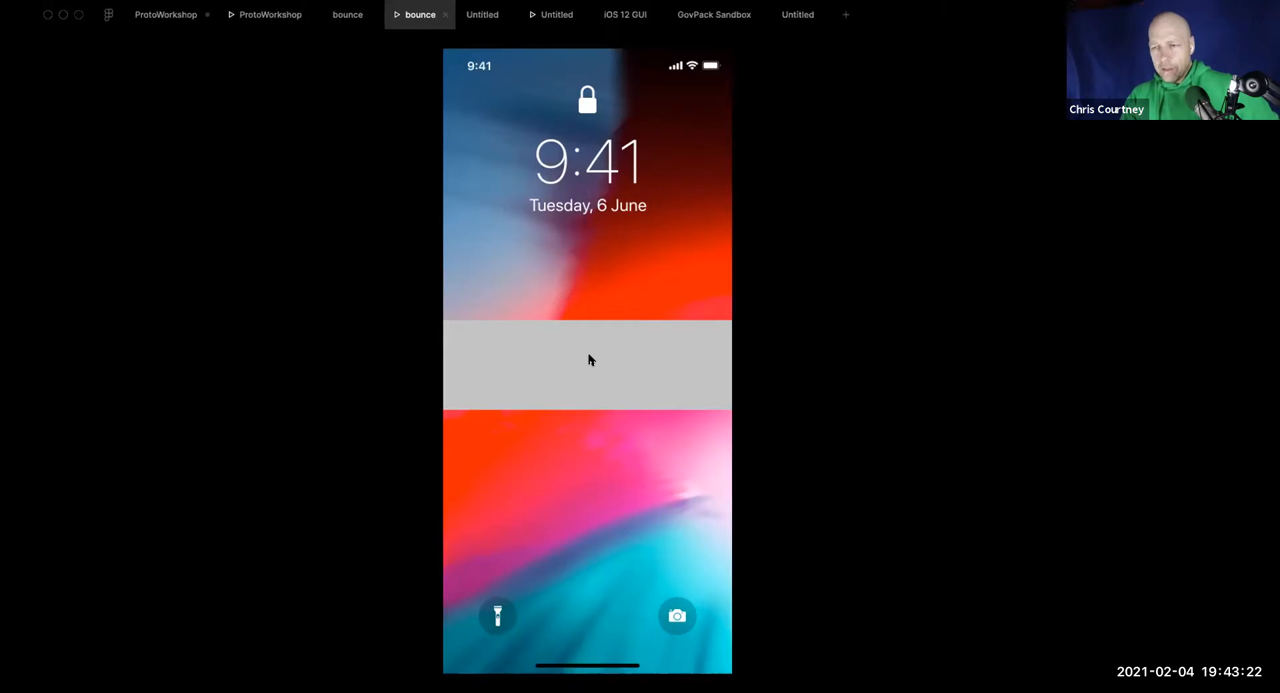
{"action": "left_click_drag", "start_coordinate": [480, 363], "coordinate": [700, 354]}
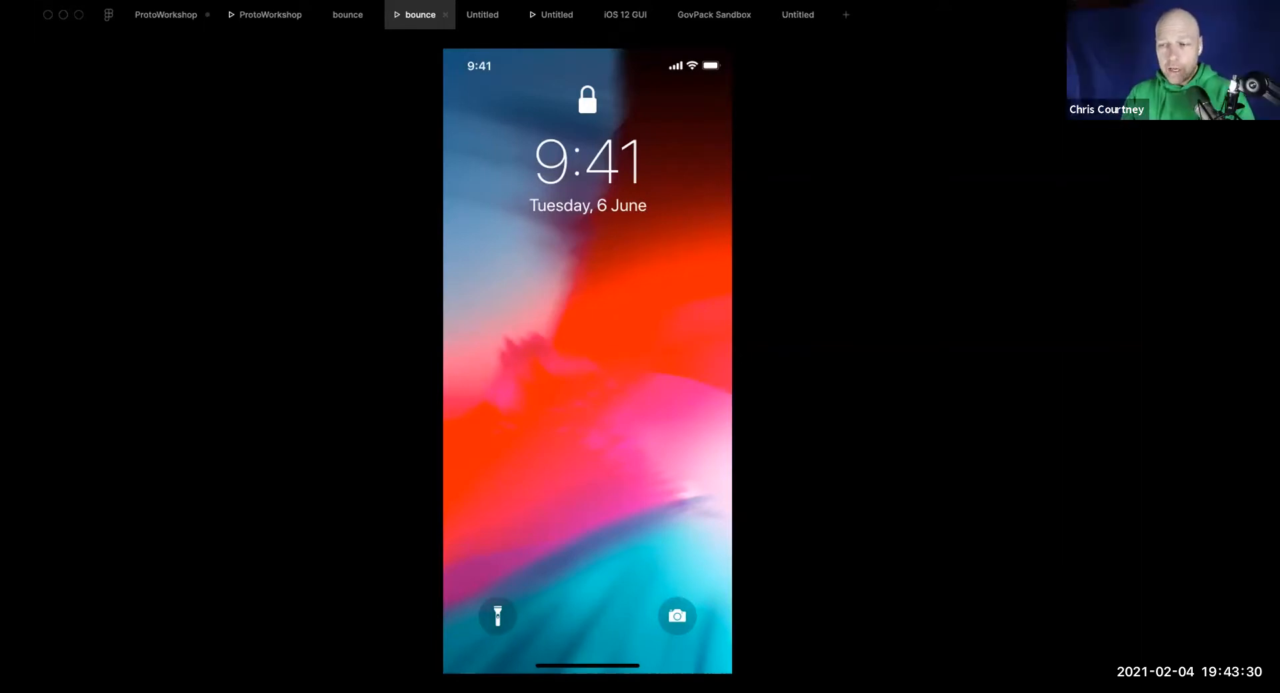
Connect the second Lock Screen – Music frame back to the first one with an On drag trigger, and close the interaction details
{"action": "left_click", "coordinate": [347, 14]}
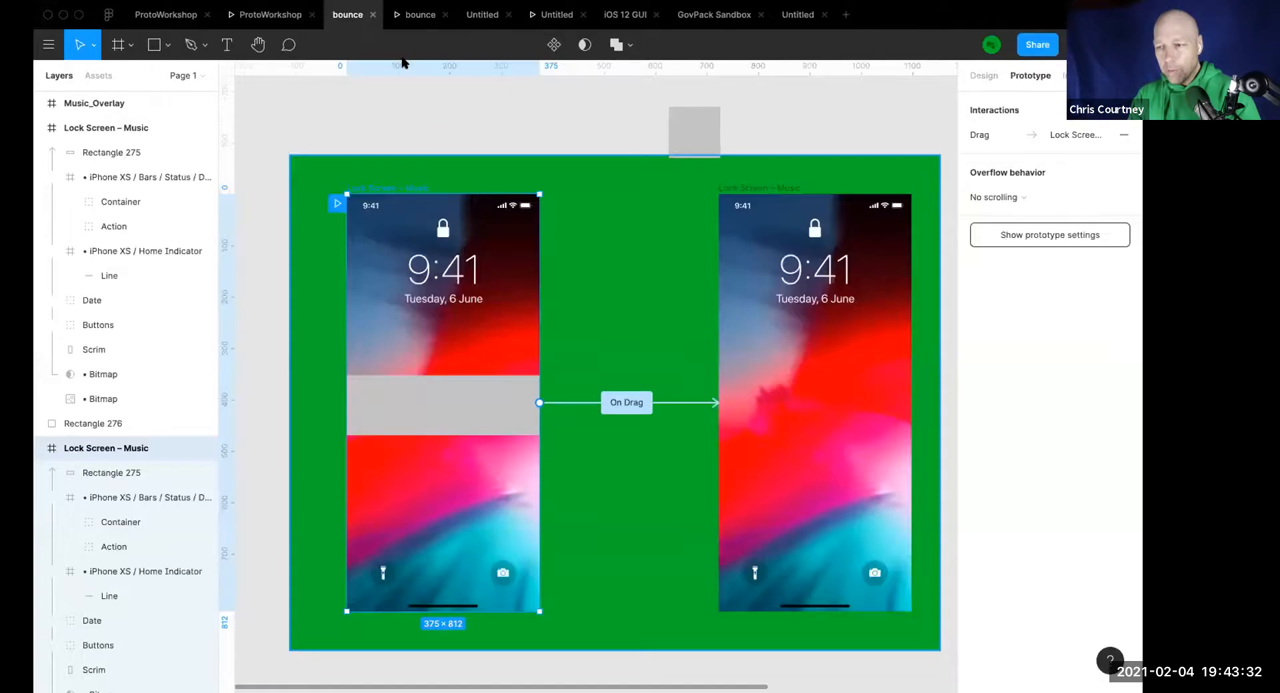
{"action": "left_click", "coordinate": [883, 263]}
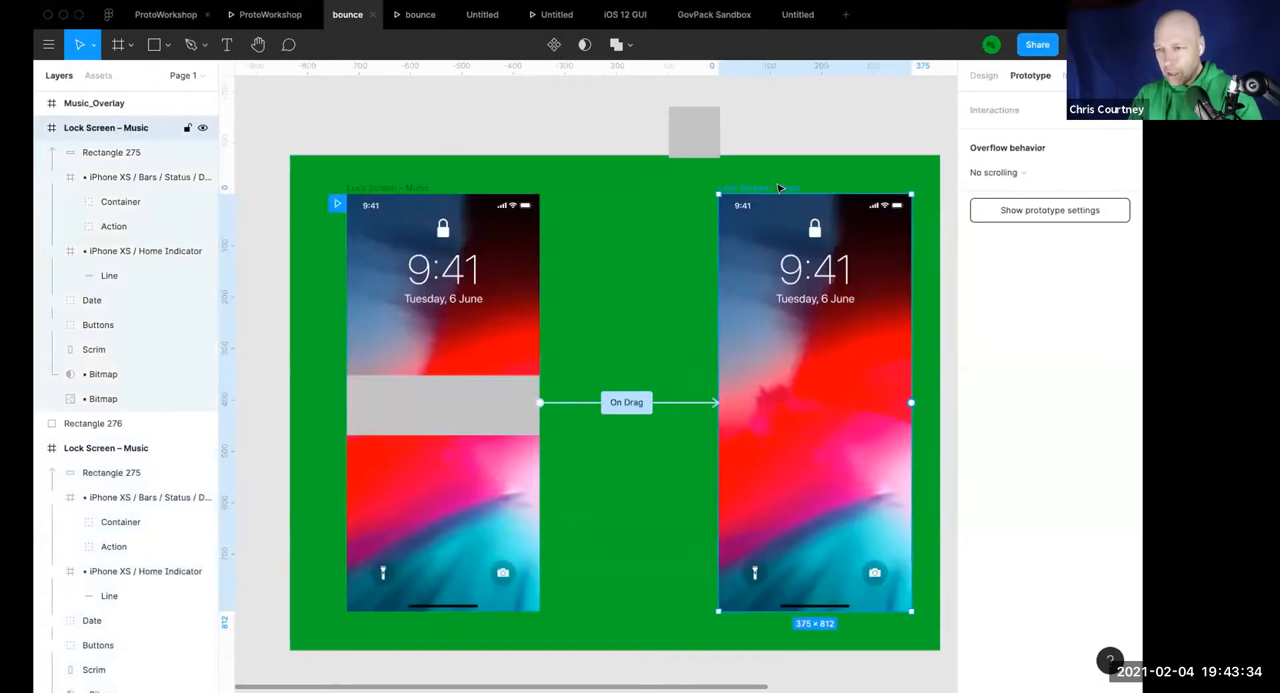
{"action": "left_click_drag", "start_coordinate": [912, 404], "coordinate": [522, 457]}
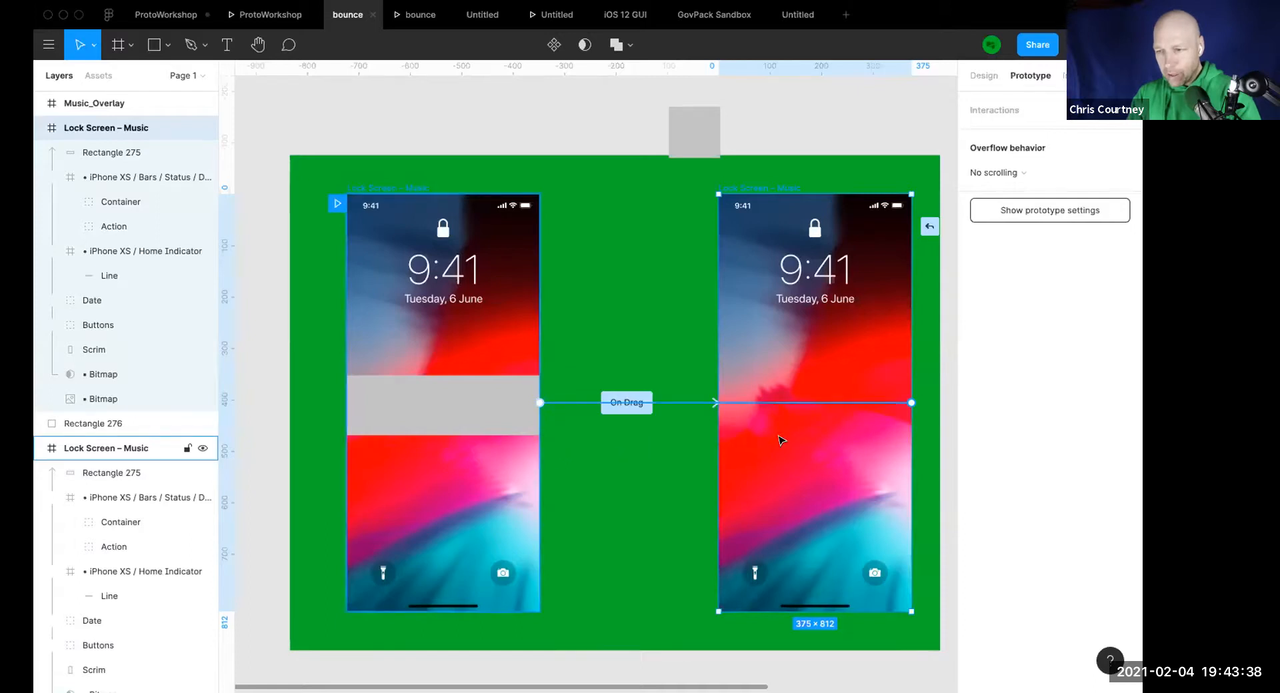
{"action": "left_click", "coordinate": [833, 174]}
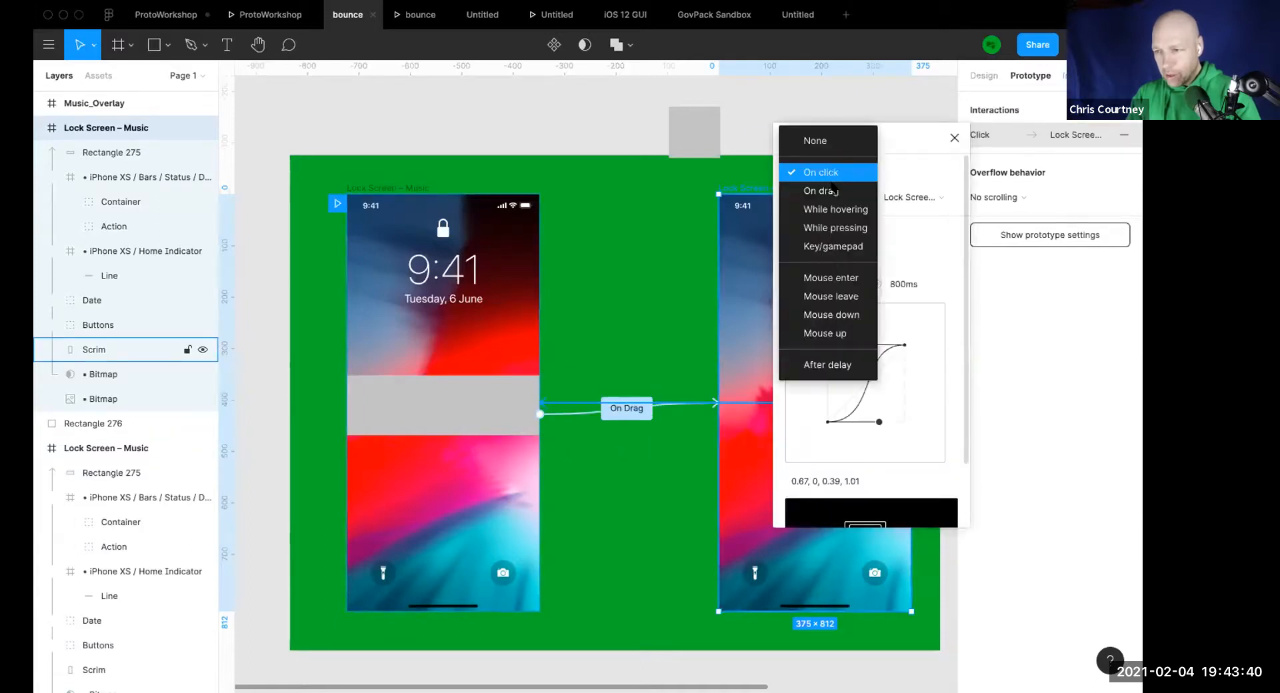
{"action": "left_click", "coordinate": [827, 190]}
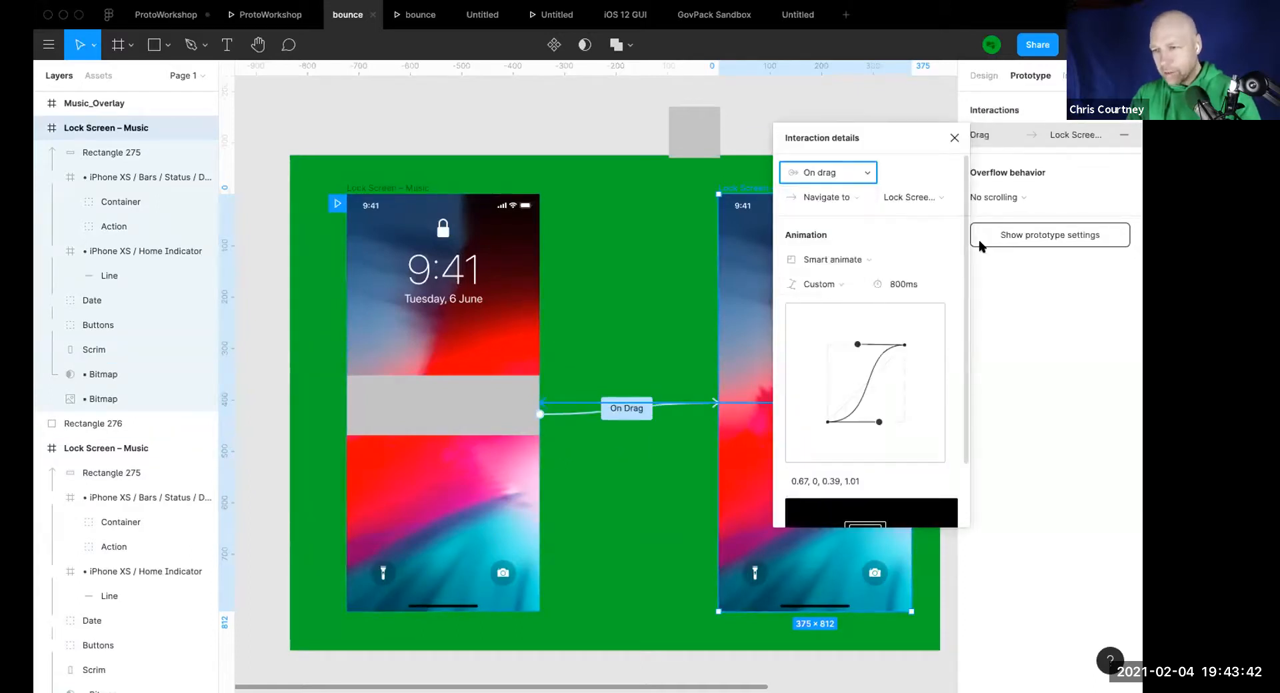
{"action": "left_click", "coordinate": [953, 138]}
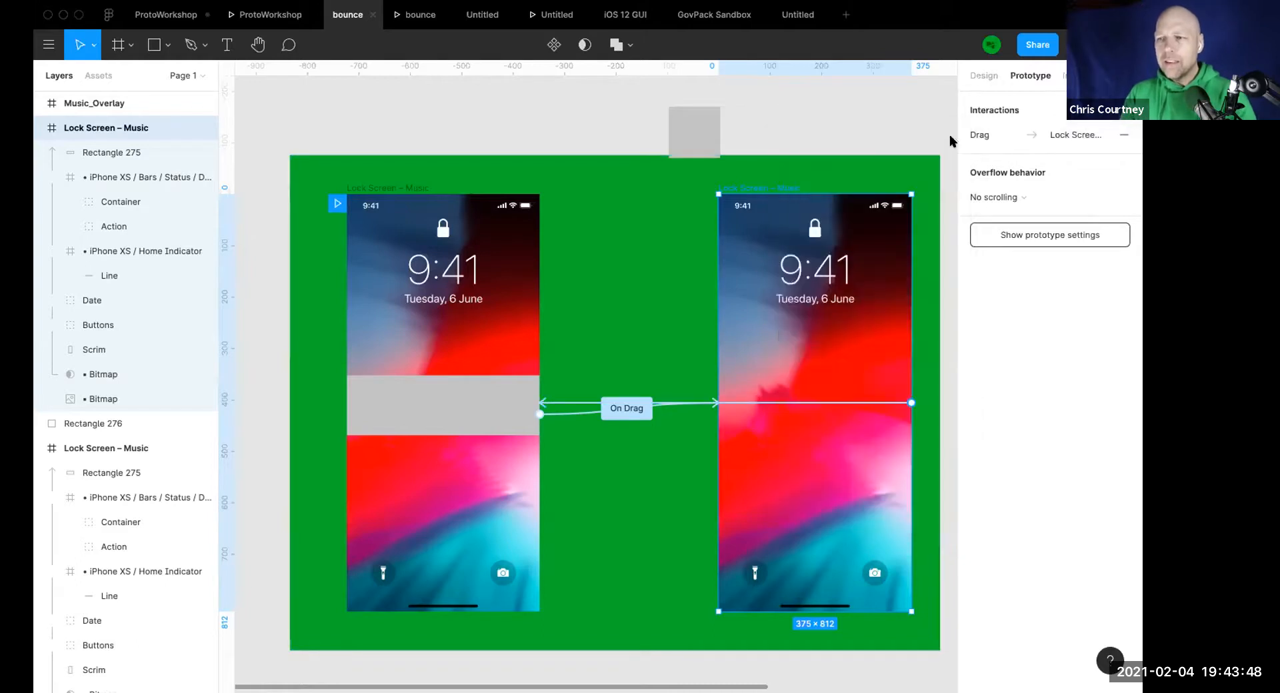
Restart the bounce preview, test dragging the grey bar off the lock screen and back, and switch to the Firefox window
{"action": "left_click", "coordinate": [420, 14]}
{"action": "key", "text": "r"}
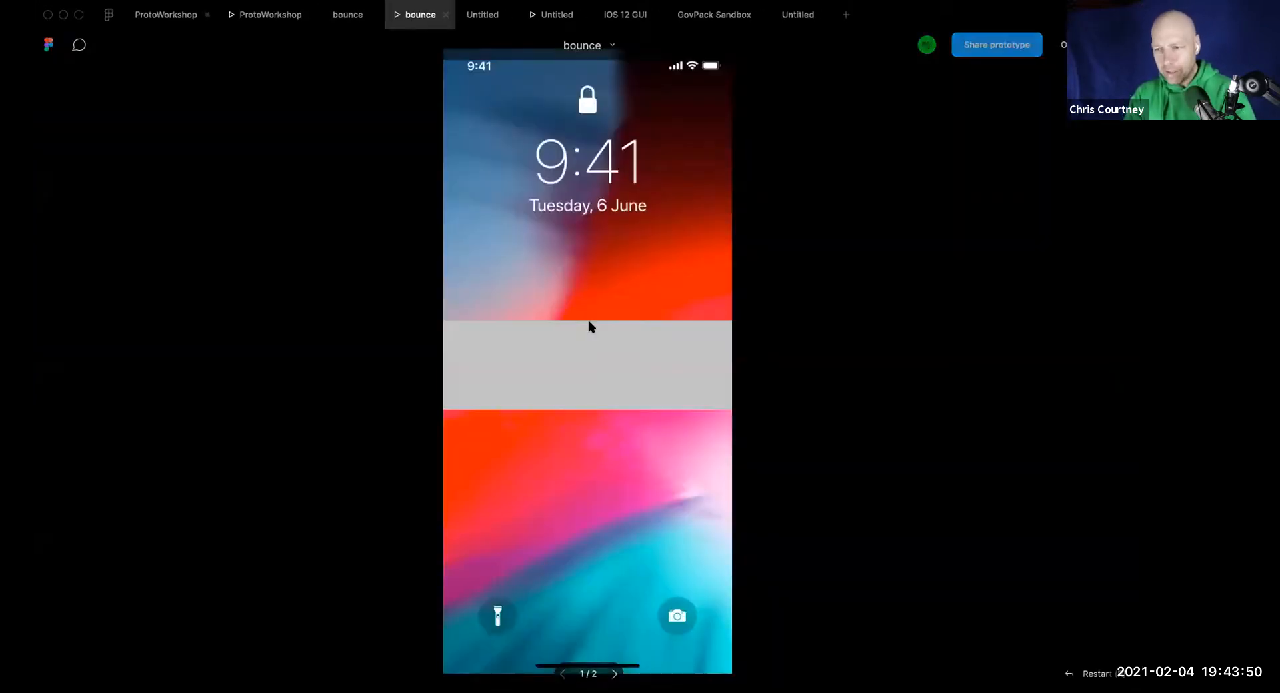
{"action": "left_click_drag", "start_coordinate": [461, 353], "coordinate": [736, 353]}
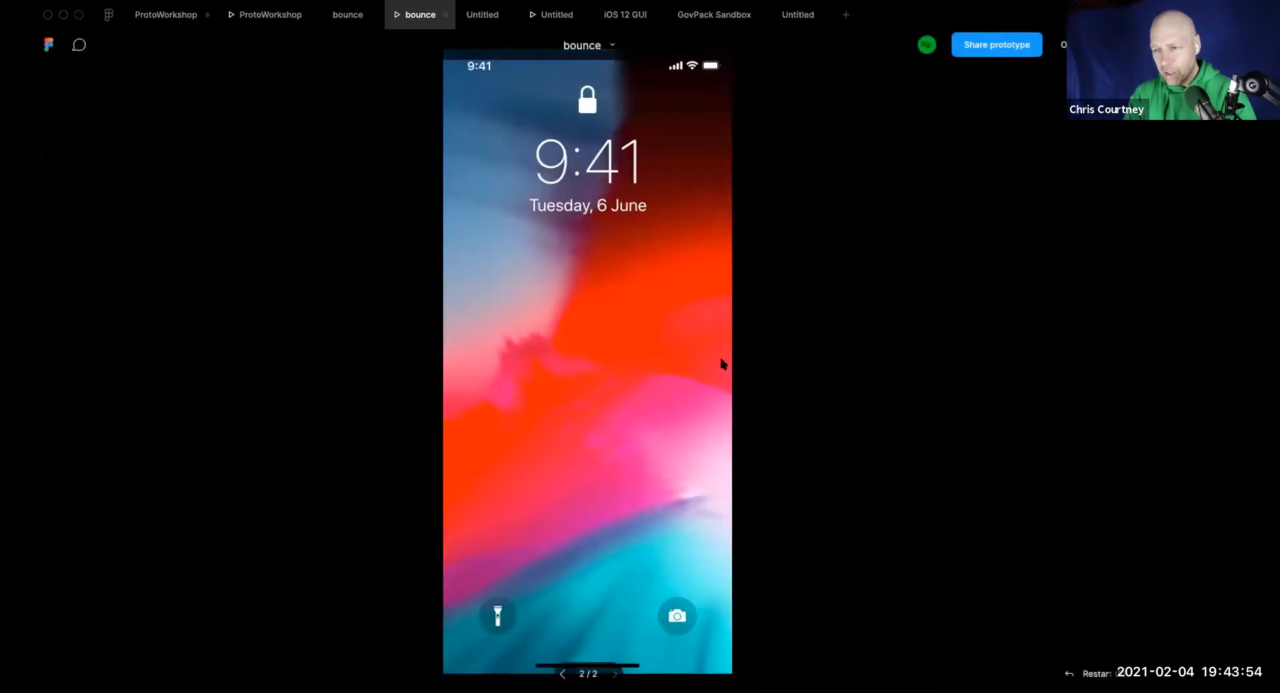
{"action": "left_click_drag", "start_coordinate": [722, 364], "coordinate": [466, 369]}
{"action": "left_click_drag", "start_coordinate": [547, 371], "coordinate": [520, 373]}
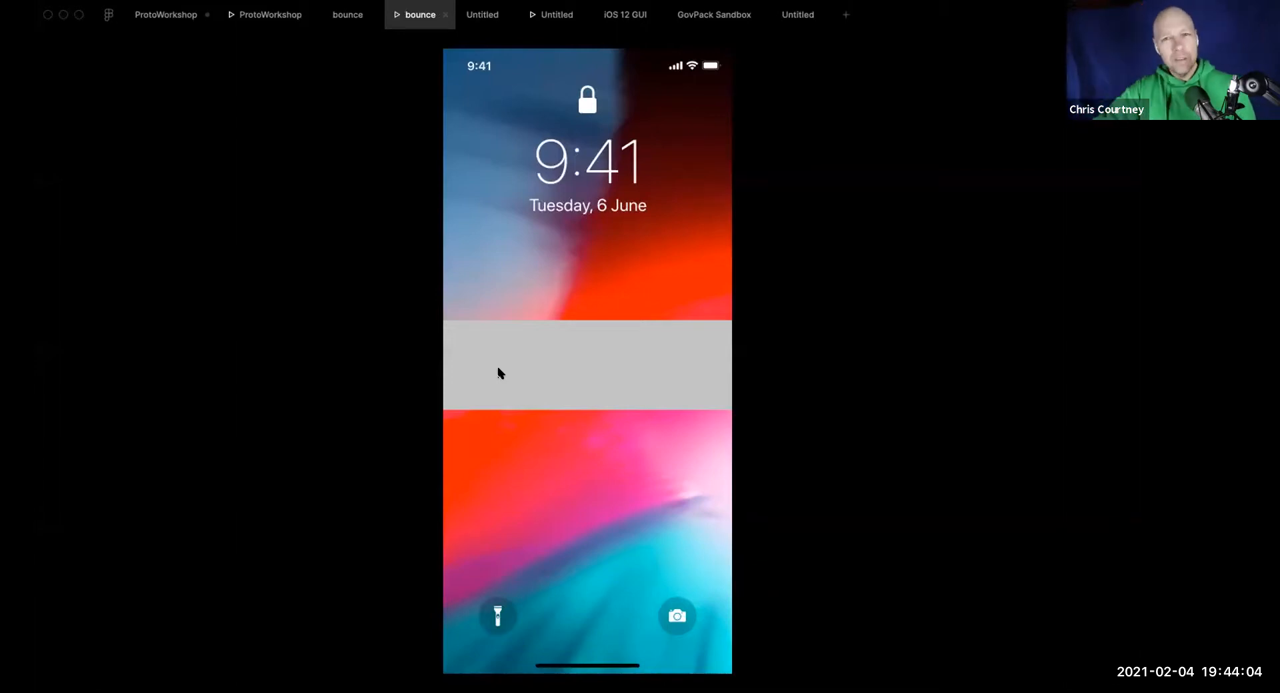
{"action": "left_click_drag", "start_coordinate": [468, 373], "coordinate": [729, 365]}
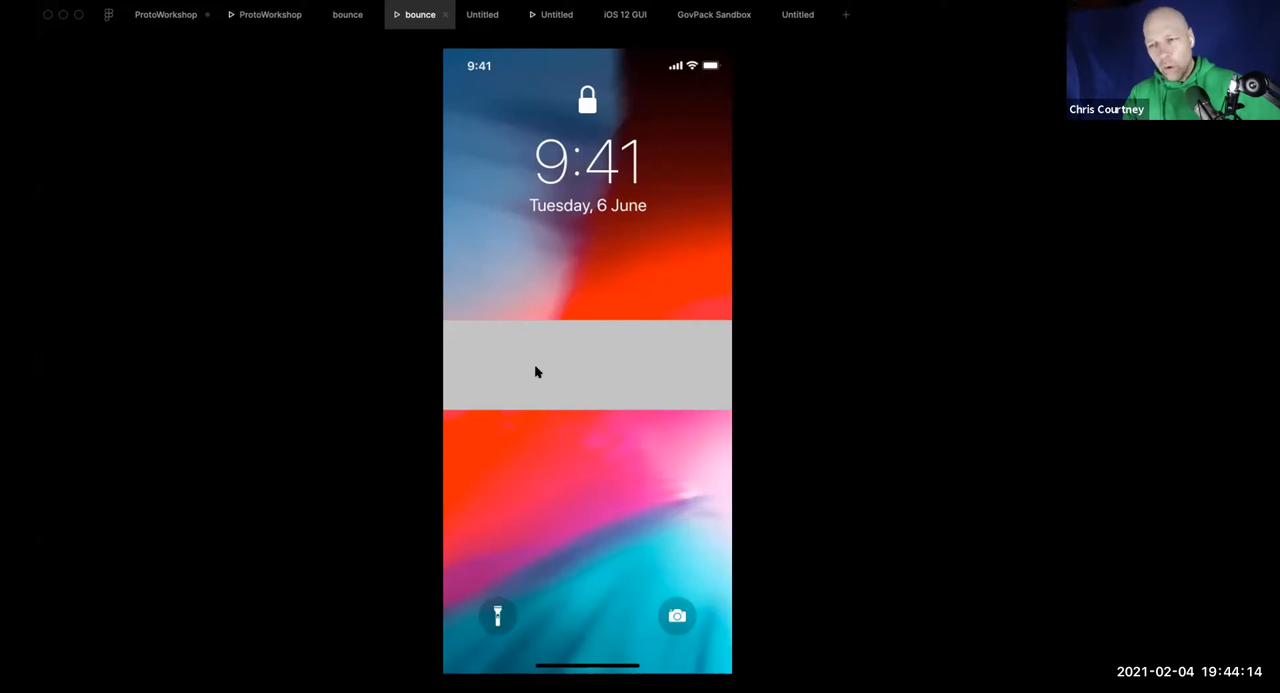
{"action": "left_click_drag", "start_coordinate": [466, 374], "coordinate": [584, 376]}
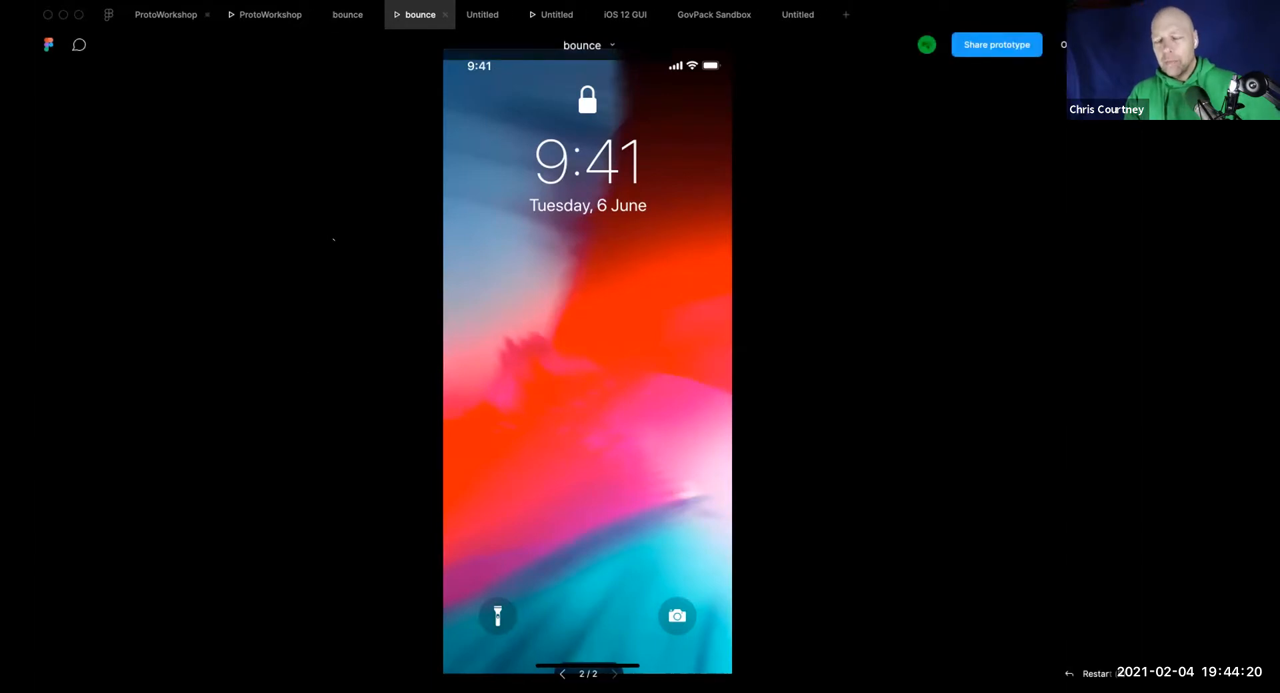
{"action": "key", "text": "super+Tab"}
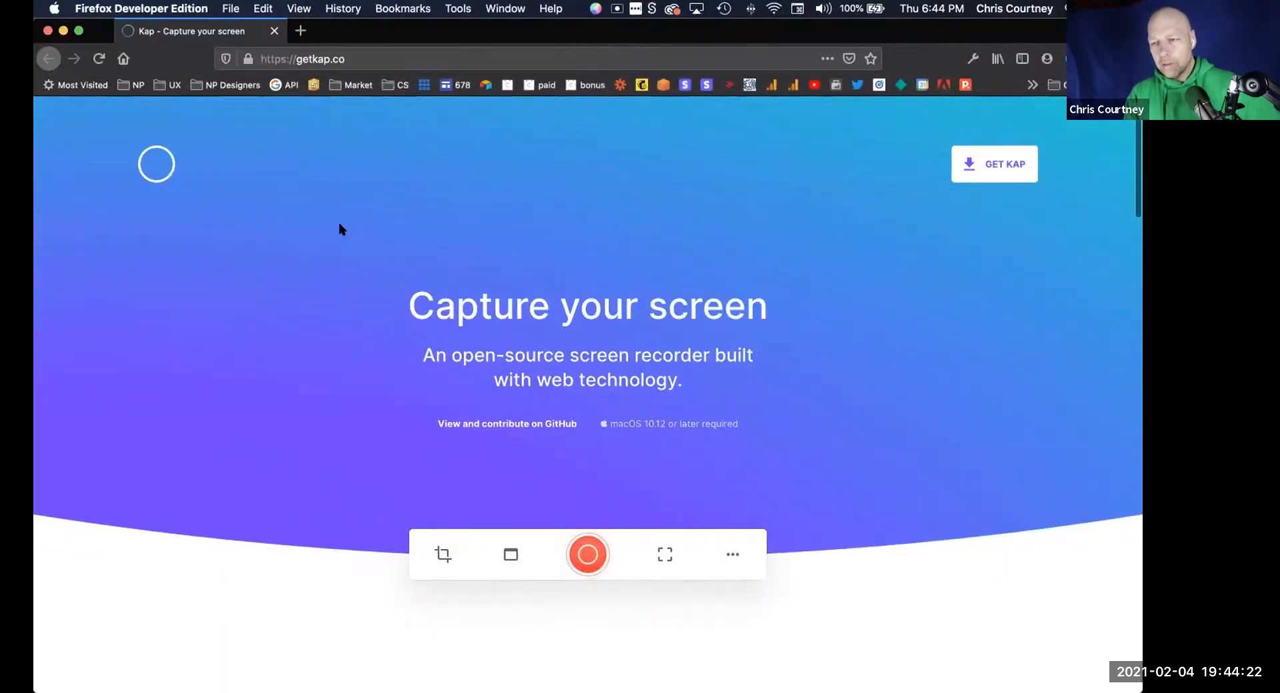